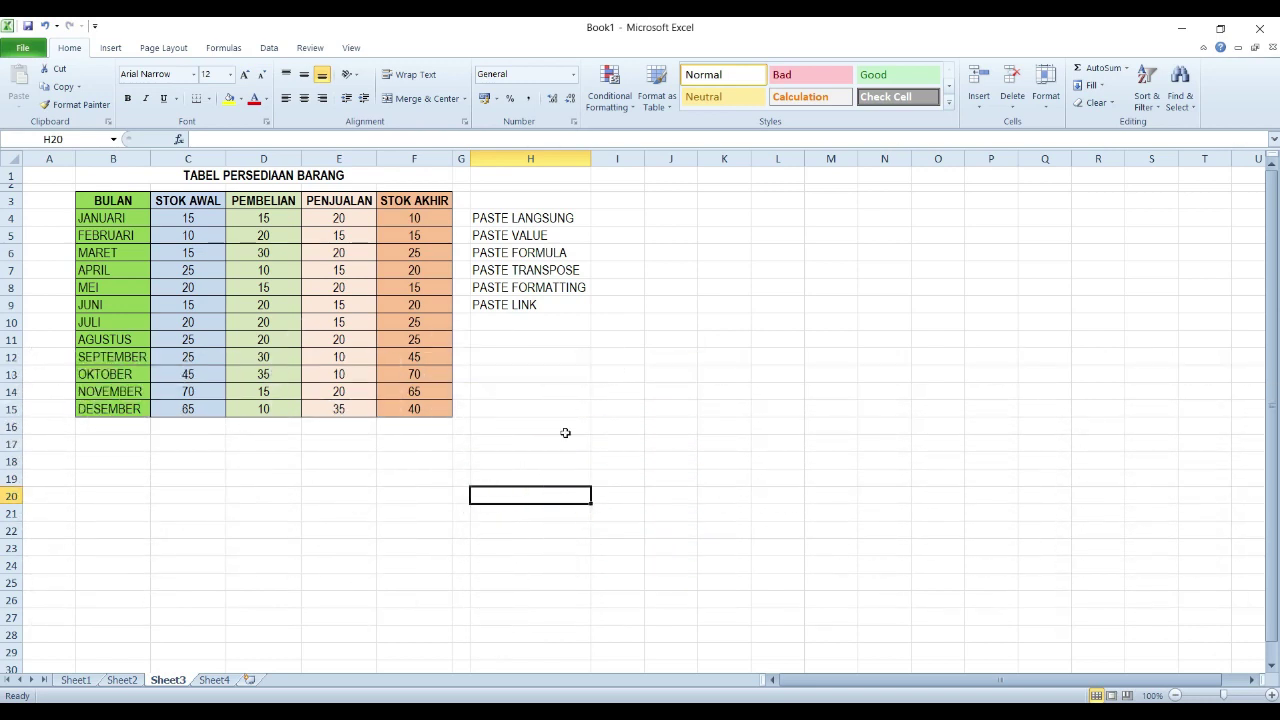
Step: Examine the inventory table's column headings and the January entries, including the closing stock formula
left_click(534, 342)
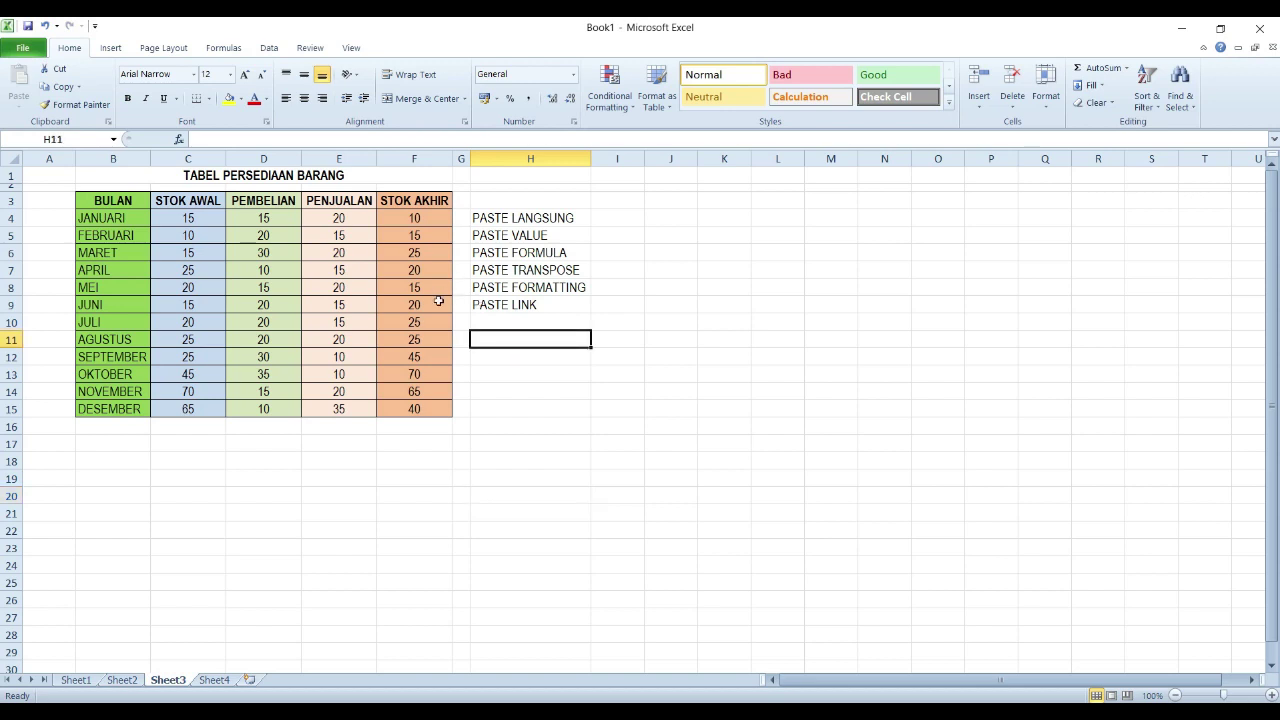
scroll(438, 301, "up", 1, "ctrl")
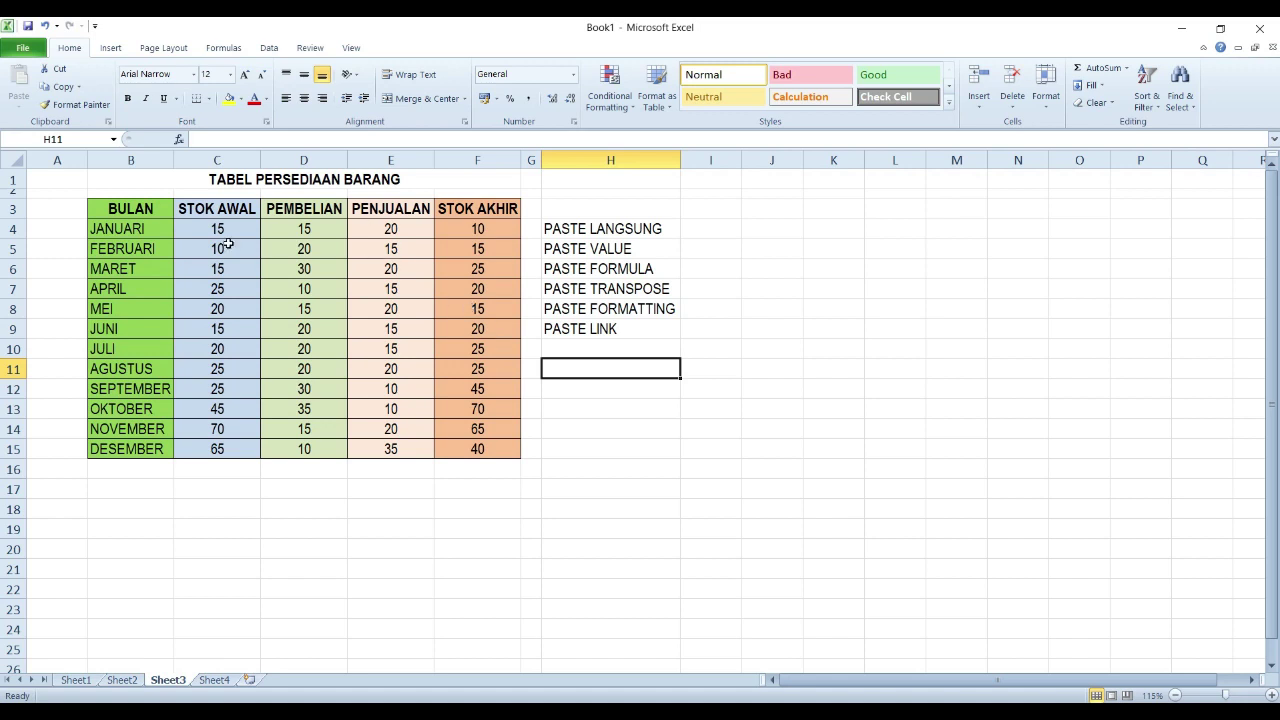
left_click(157, 209)
left_click(196, 210)
left_click(289, 206)
left_click(390, 212)
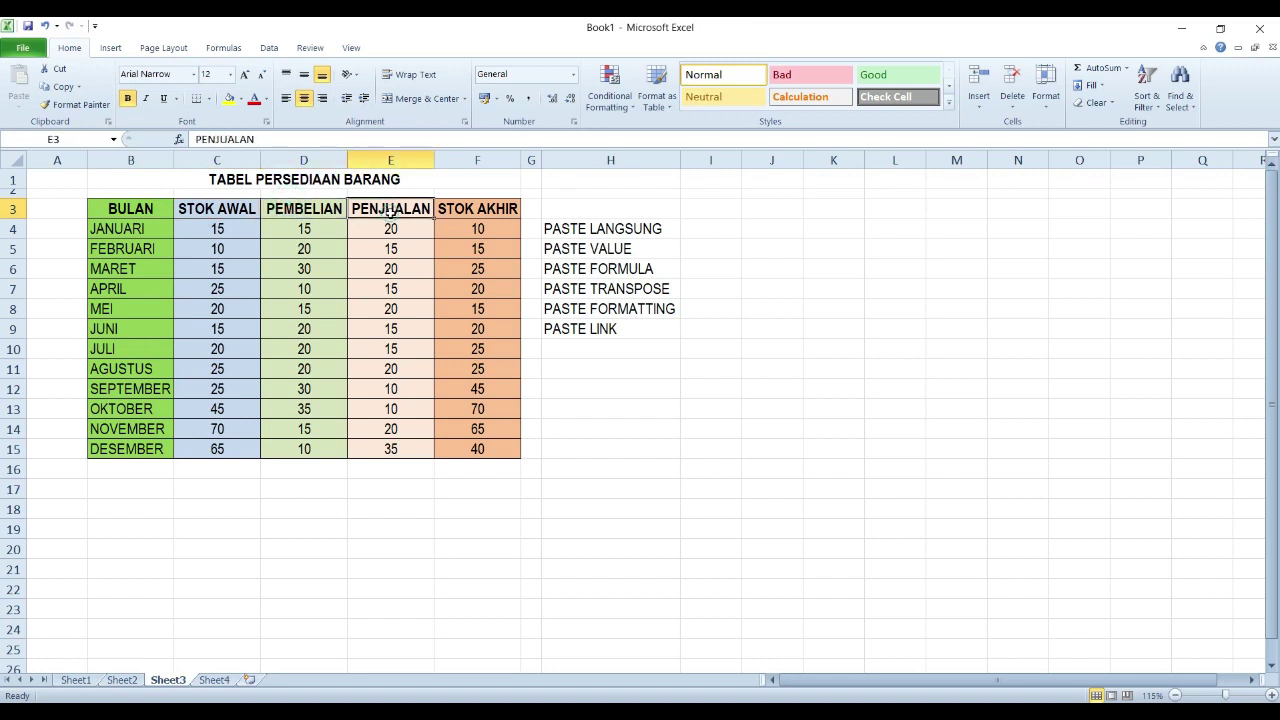
left_click(478, 208)
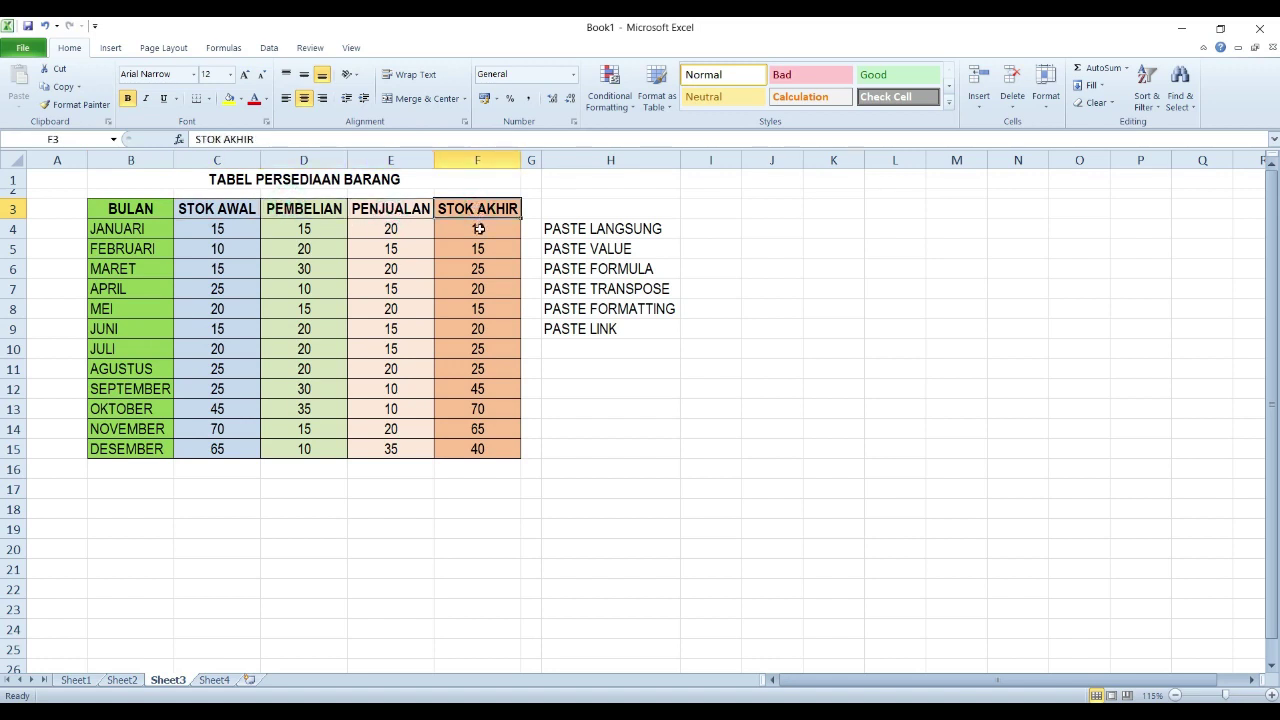
left_click(215, 228)
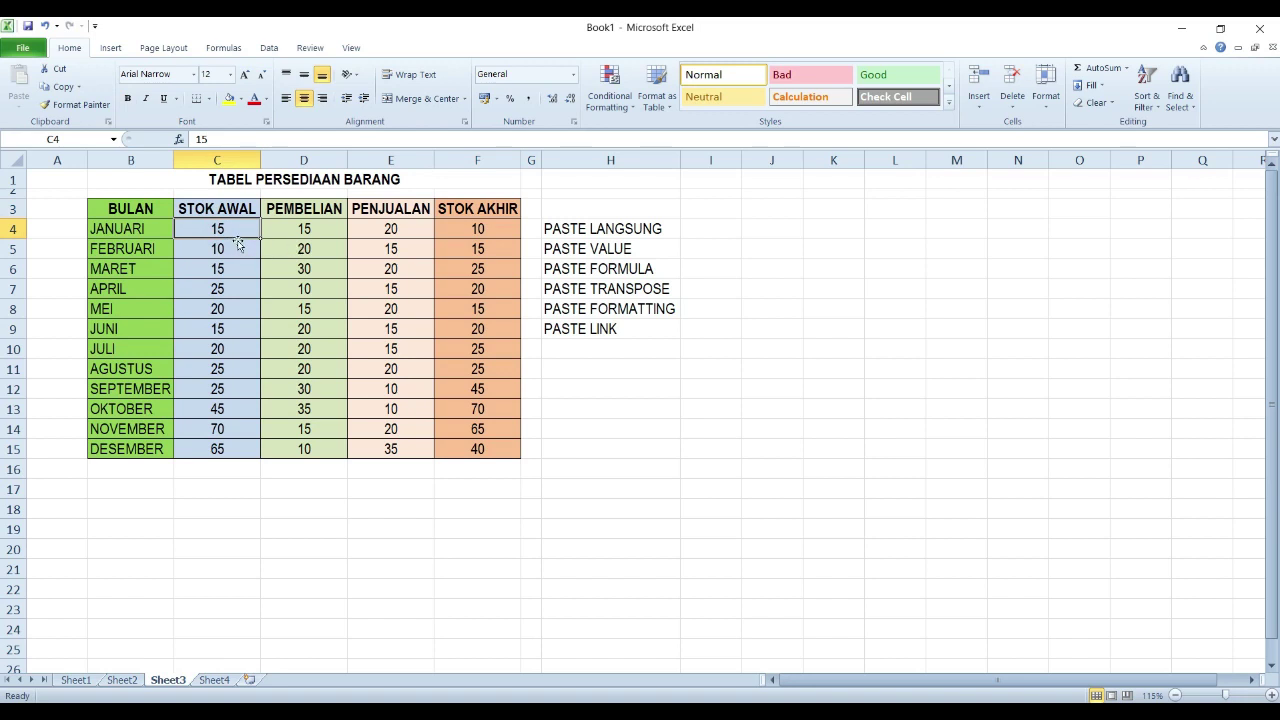
left_click(303, 236)
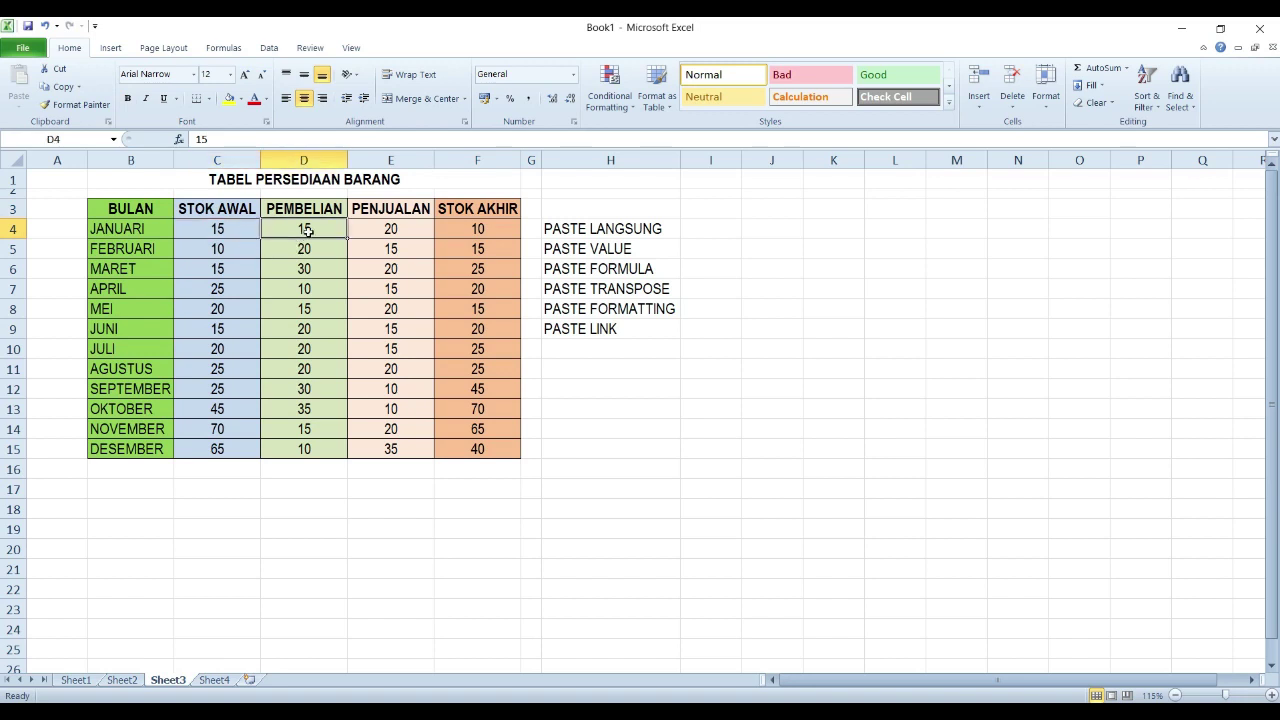
left_click(396, 231)
left_click(470, 232)
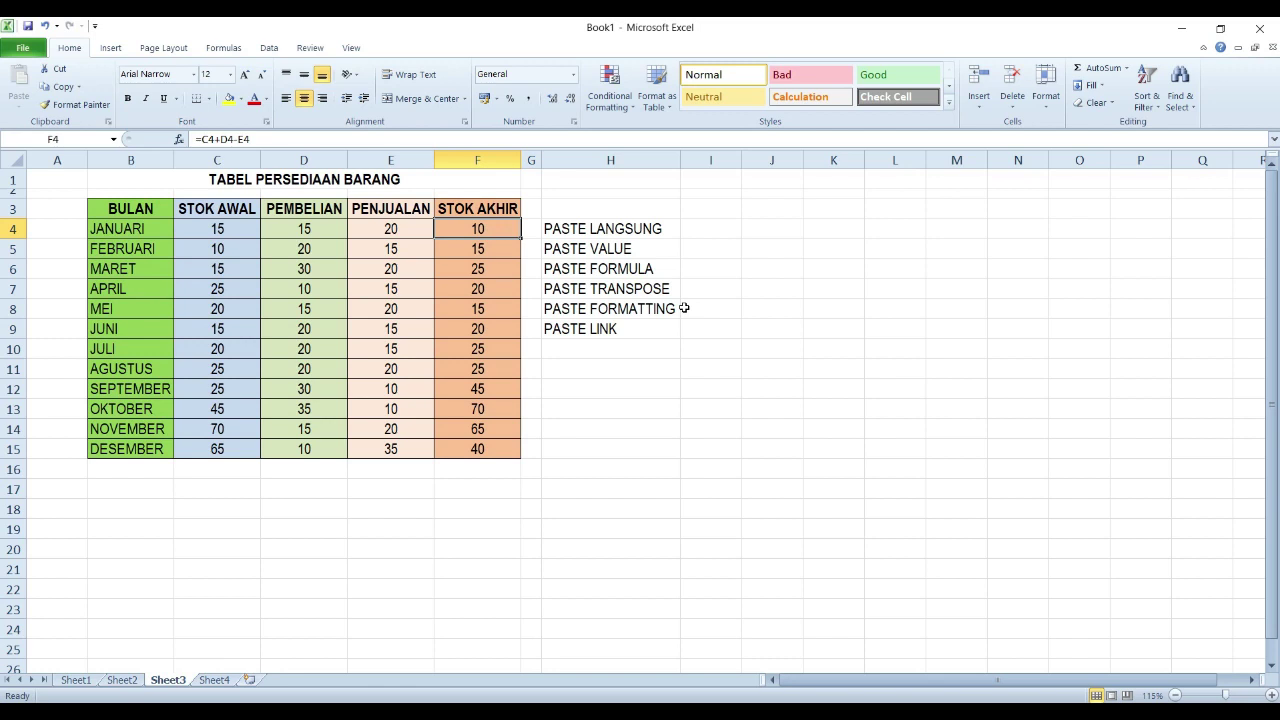
Step: Enter the formula =C4+D4-E4 in F4 for January's closing stock
type("=")
key("Left")
key("Left")
key("Left")
type("+")
key("Left")
key("Left")
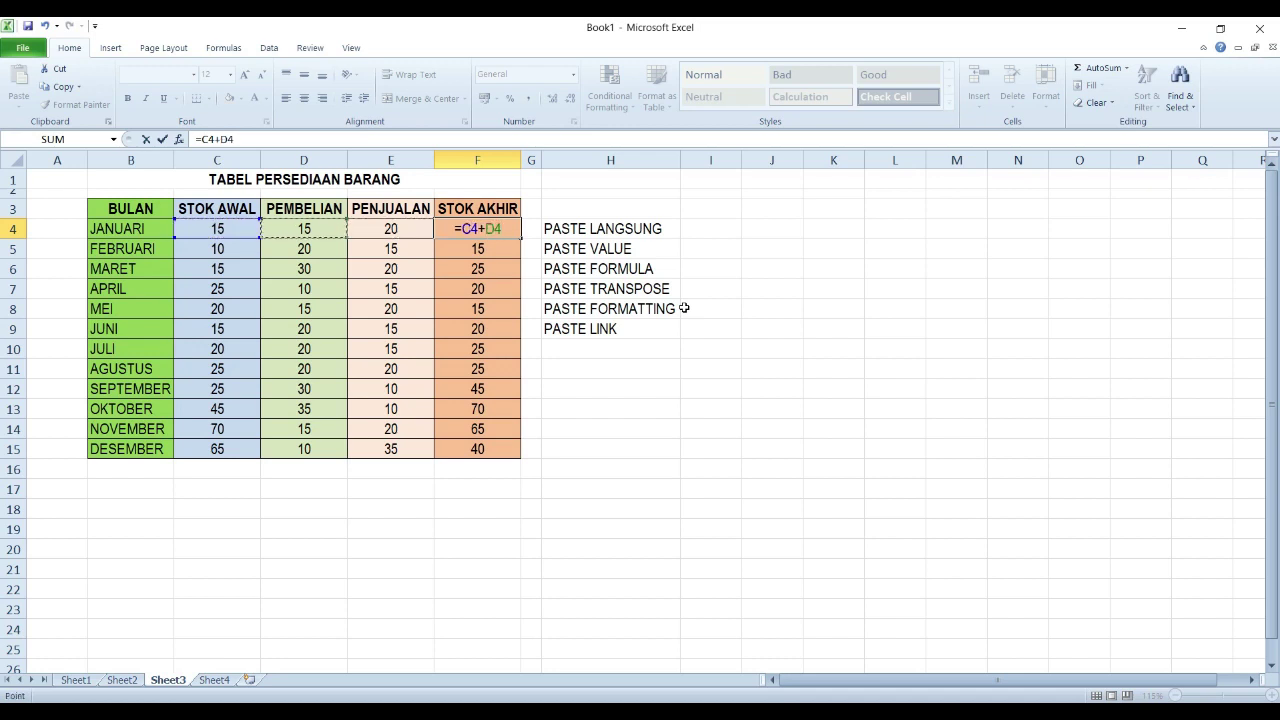
type("+")
key("BackSpace")
type("-")
key("Left")
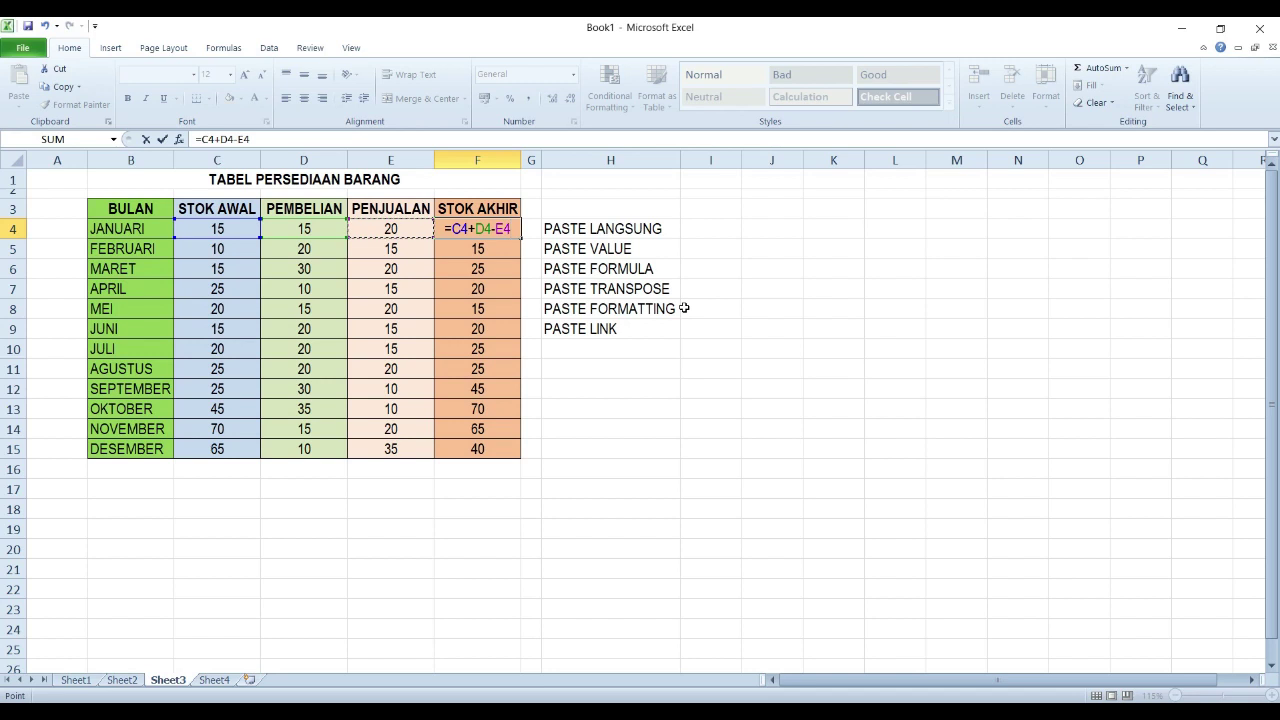
key("Return")
Step: Copy the January closing stock formula from F4 down to F5:F15
key("Left")
key("Left")
key("Left")
key("Up")
key("Right")
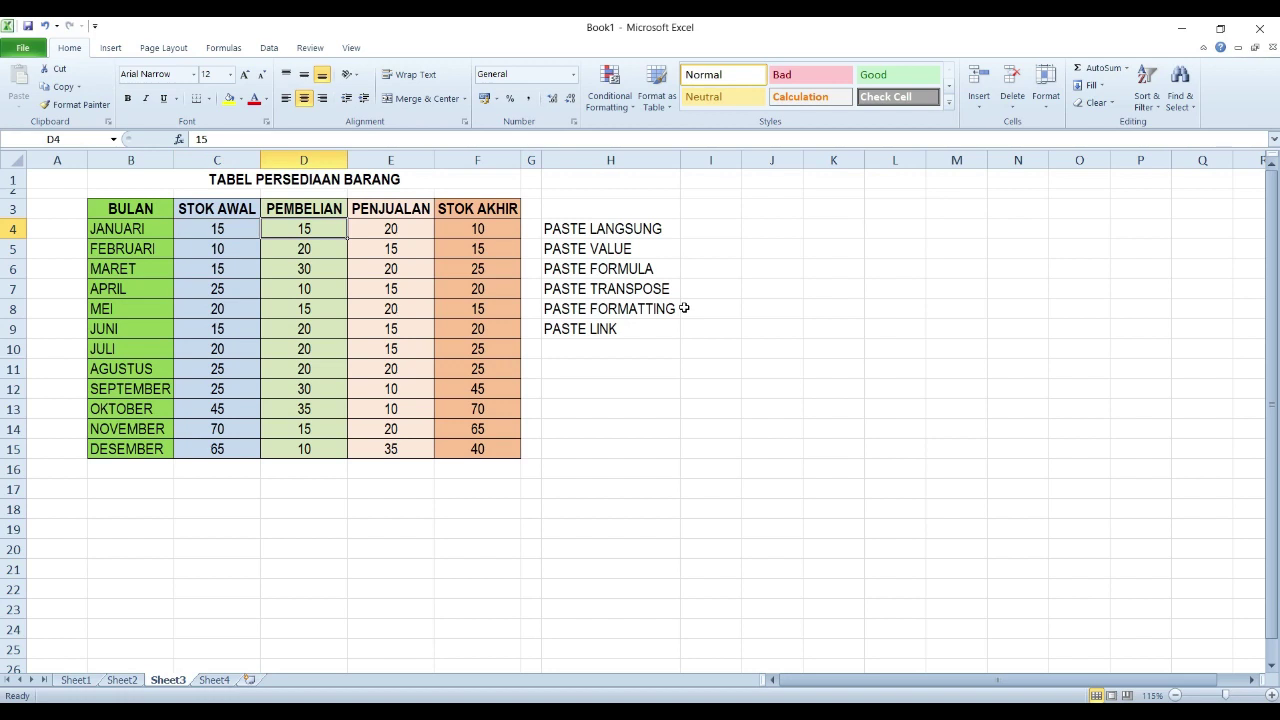
key("Right")
key("Right")
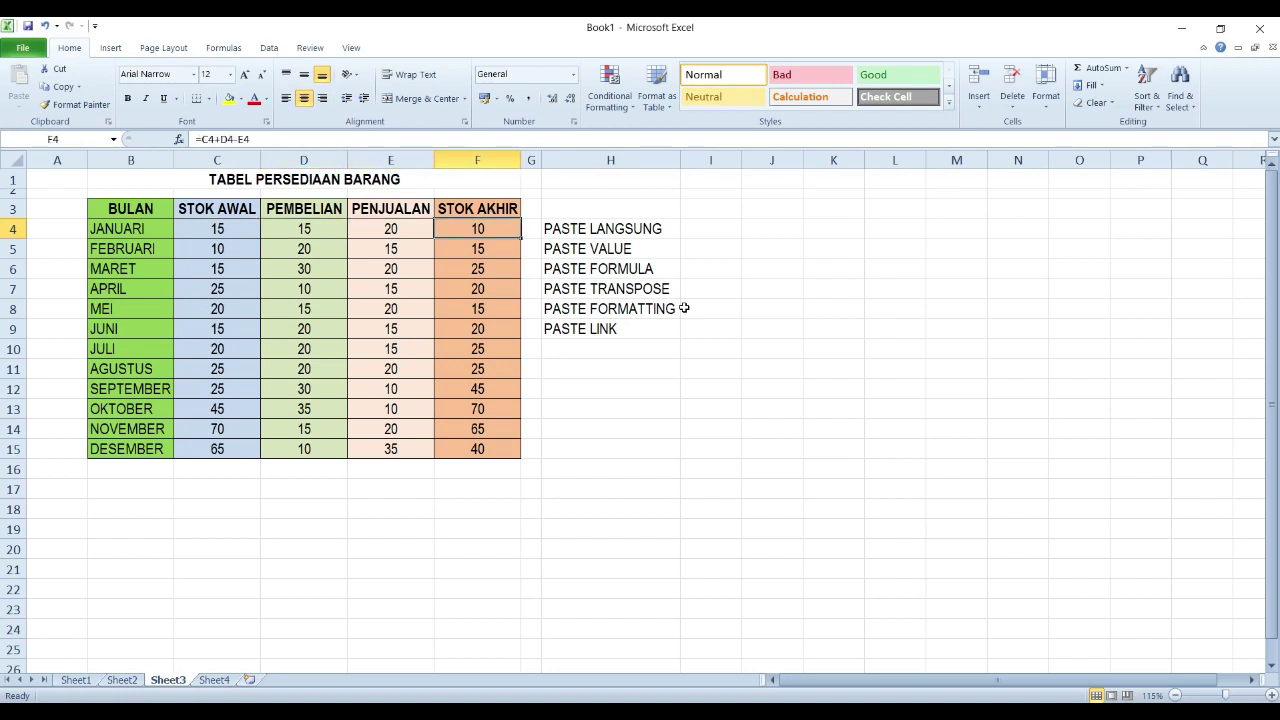
key("Down")
key("Up")
key("ctrl+c")
key("Down")
key("shift+Down")
key("shift+Down")
key("shift+Down")
key("shift+Down")
key("shift+Down")
key("shift+Down")
key("shift+Down")
key("shift+Down")
key("shift+Down")
key("shift+Down")
key("Return")
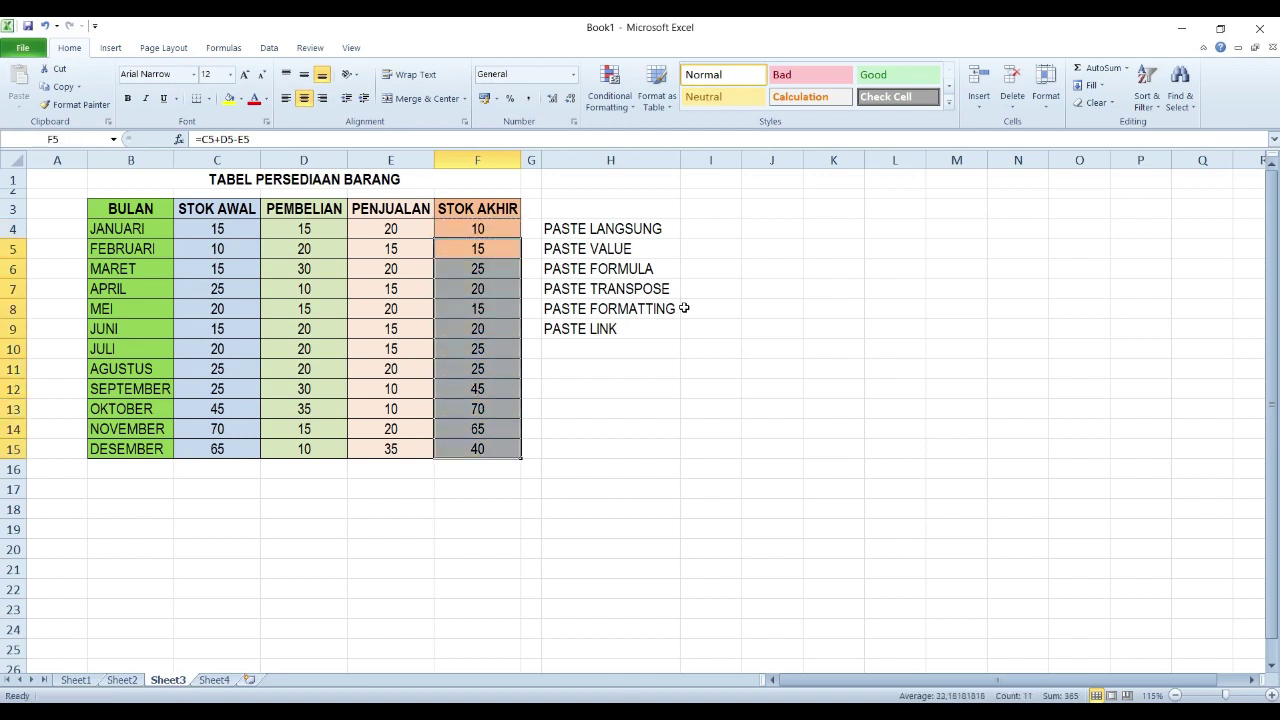
Step: Examine the STOK AKHIR formulas and how February's opening stock refers to January's closing stock
key("Up")
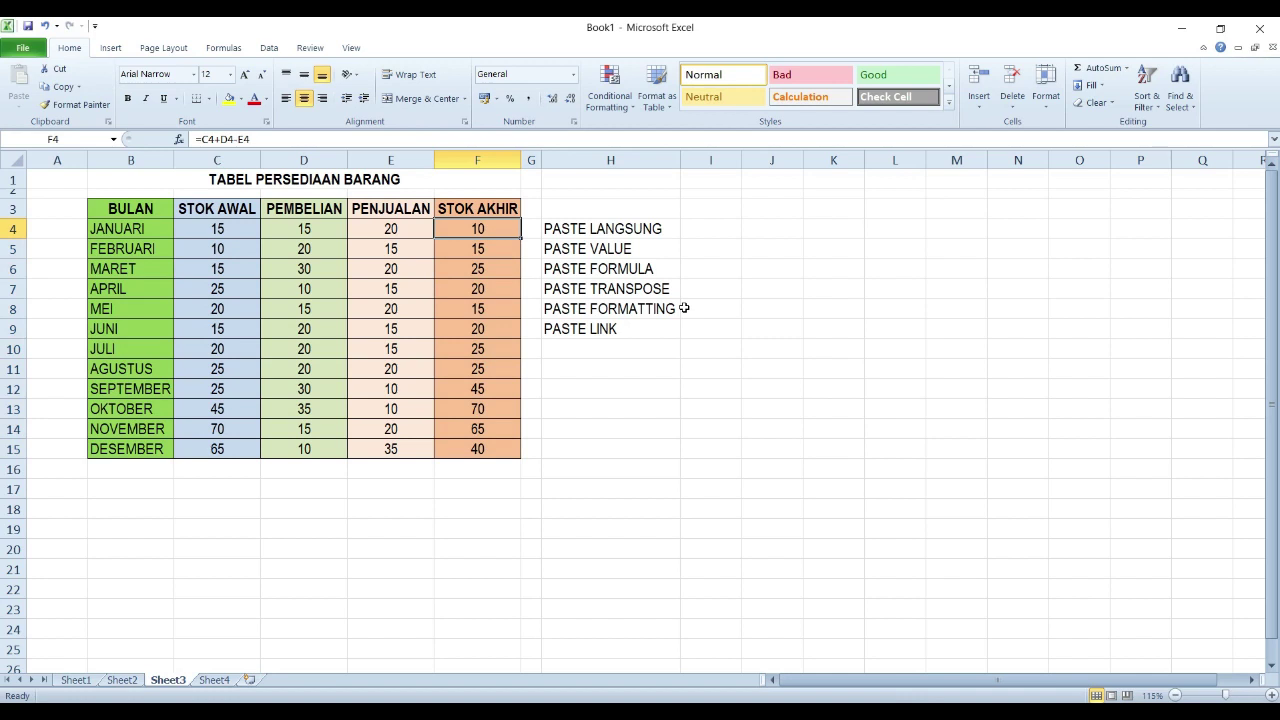
left_click(496, 160)
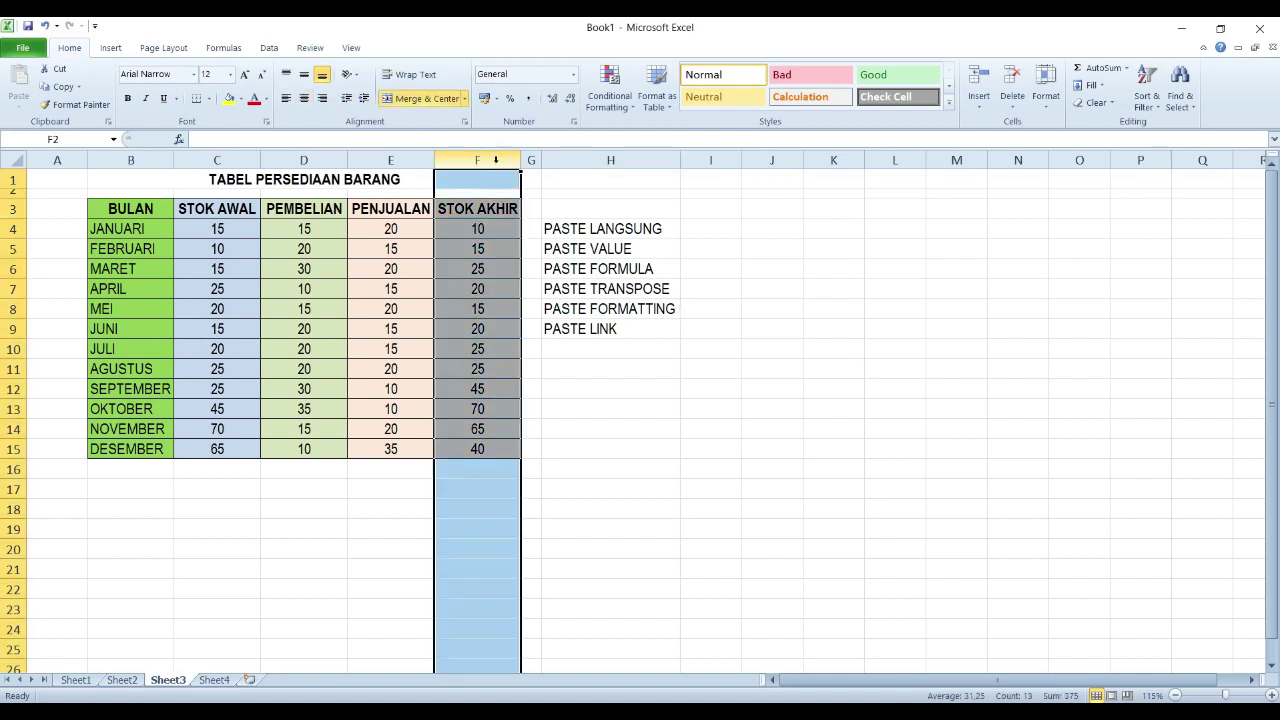
left_click_drag(490, 228, 464, 446)
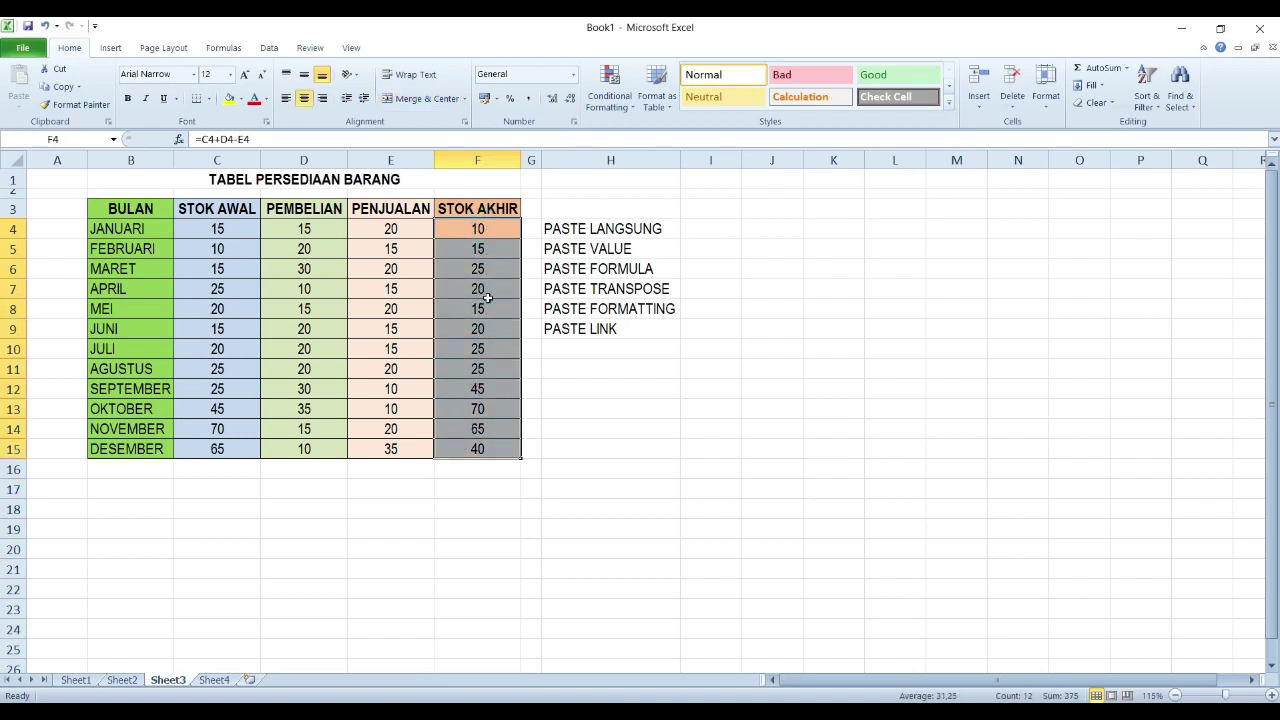
left_click(486, 230)
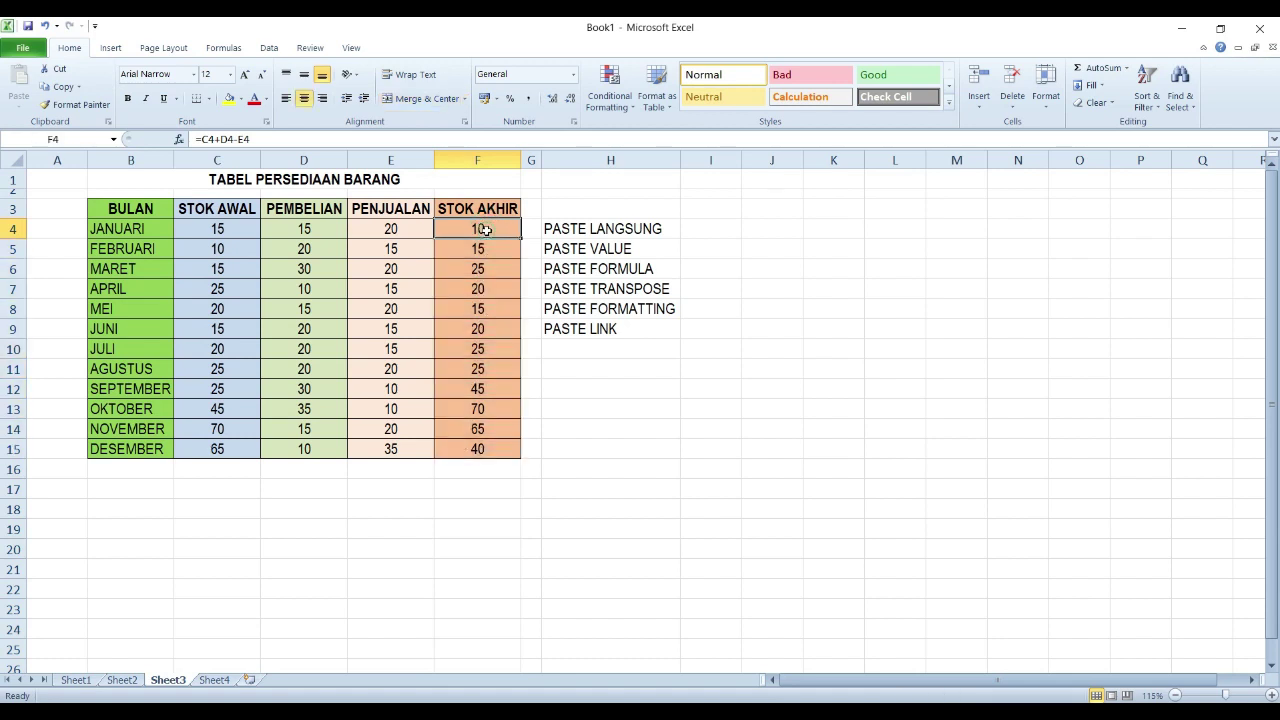
left_click(230, 249)
left_click(220, 267)
left_click(226, 249)
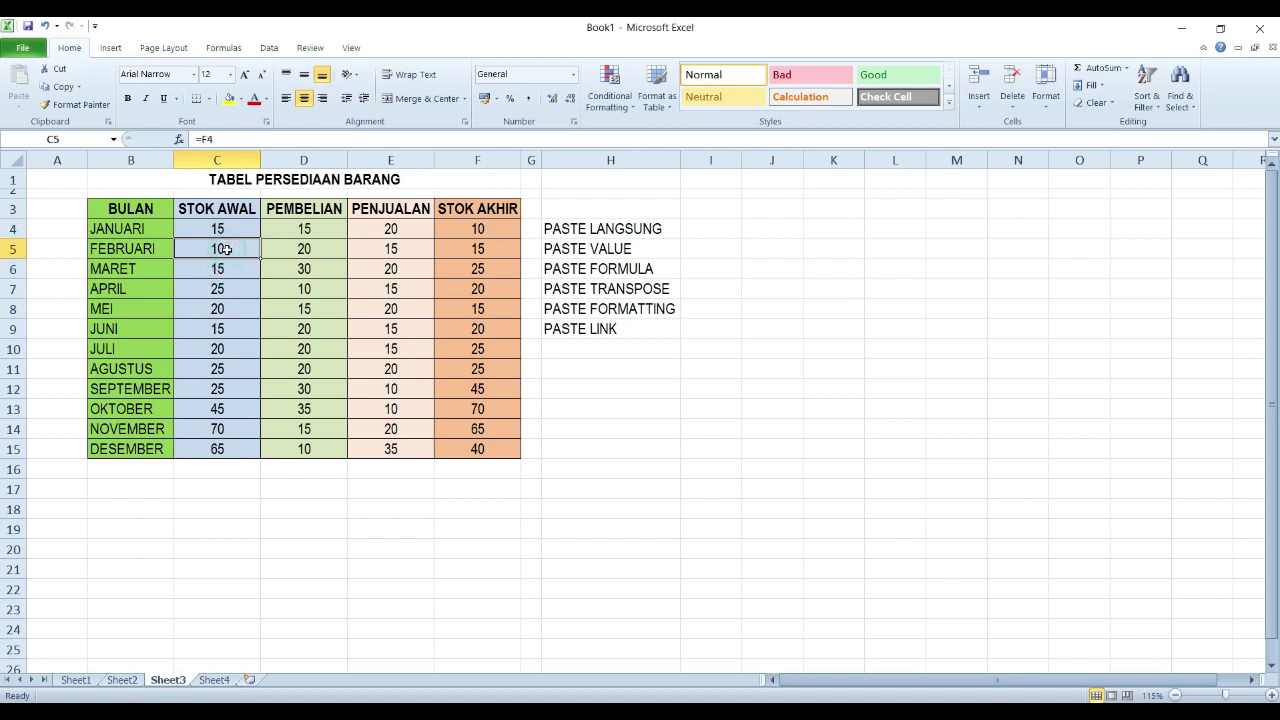
left_click(488, 232)
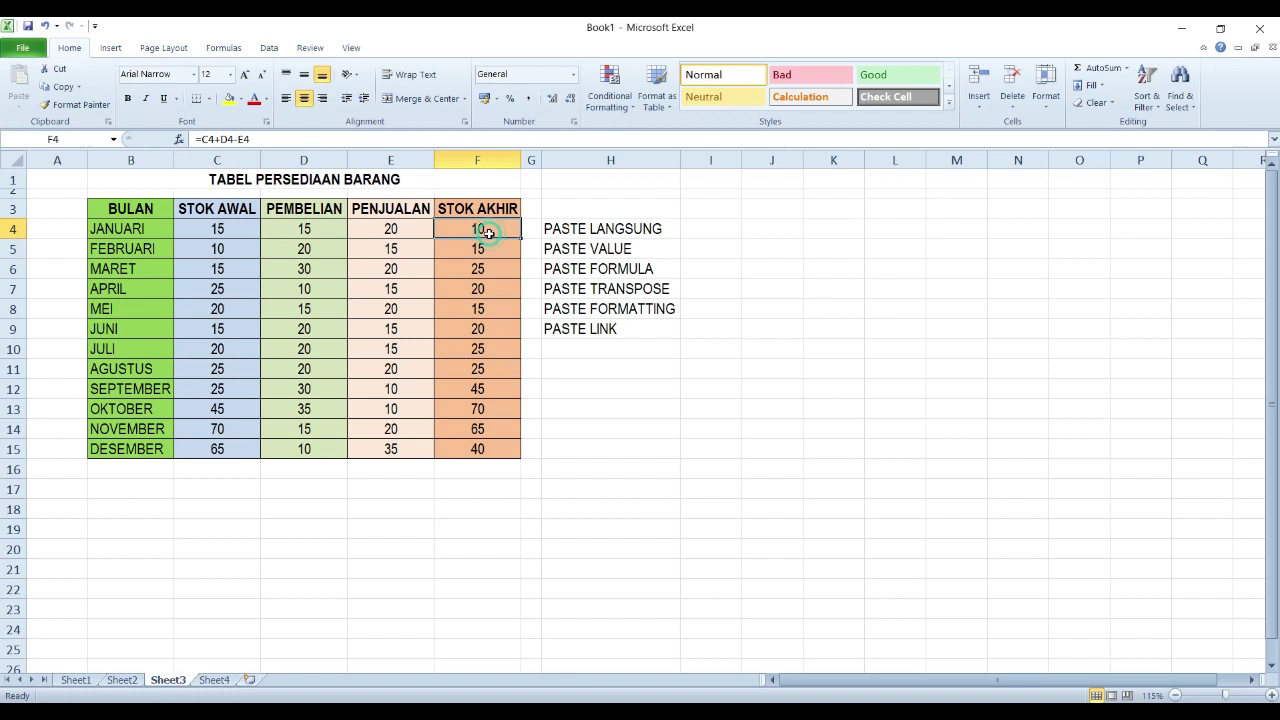
Step: Enter the formula =F4 in C5 so February's opening stock takes January's closing stock
left_click(244, 250)
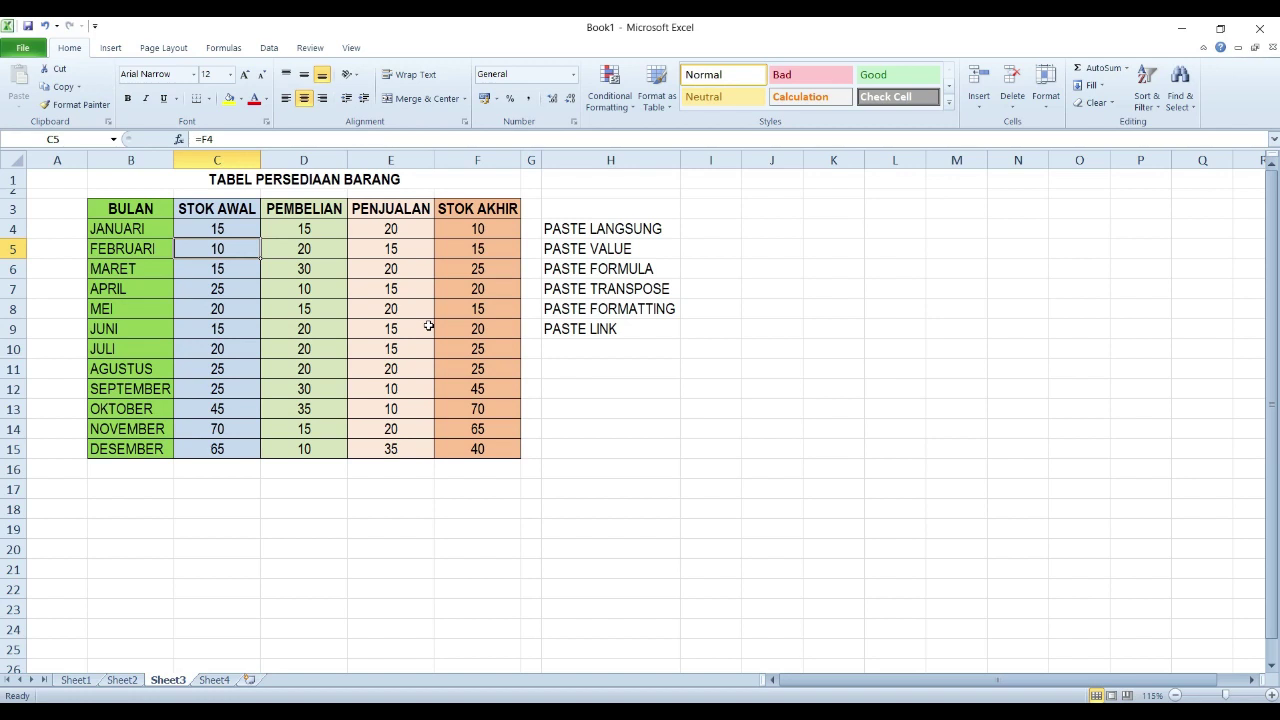
type("=")
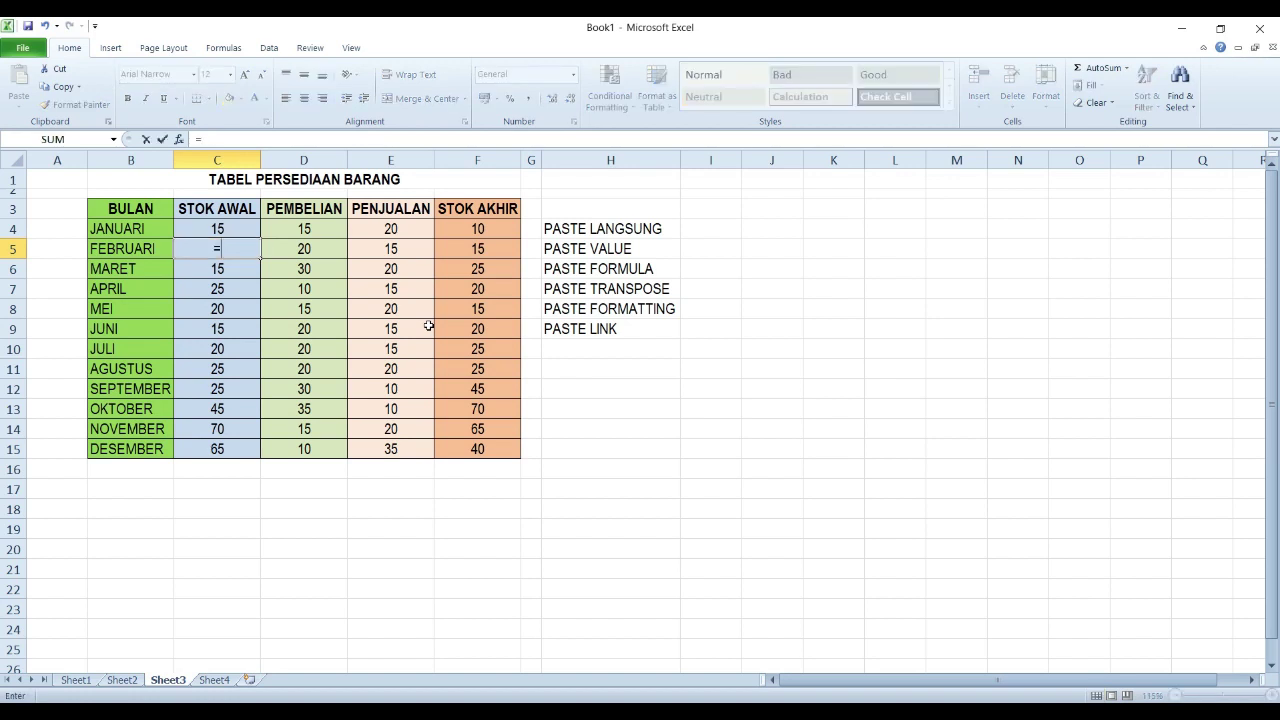
key("Up")
key("Right")
key("Right")
key("Right")
key("Return")
Step: Copy the opening stock formula from C5 down the STOK AWAL column, starting at C6
key("Up")
key("ctrl+c")
key("Down")
key("shift+Down")
key("shift+Down")
key("shift+Down")
key("shift+Down")
key("shift+Down")
key("shift+Down")
key("shift+Down")
key("shift+Down")
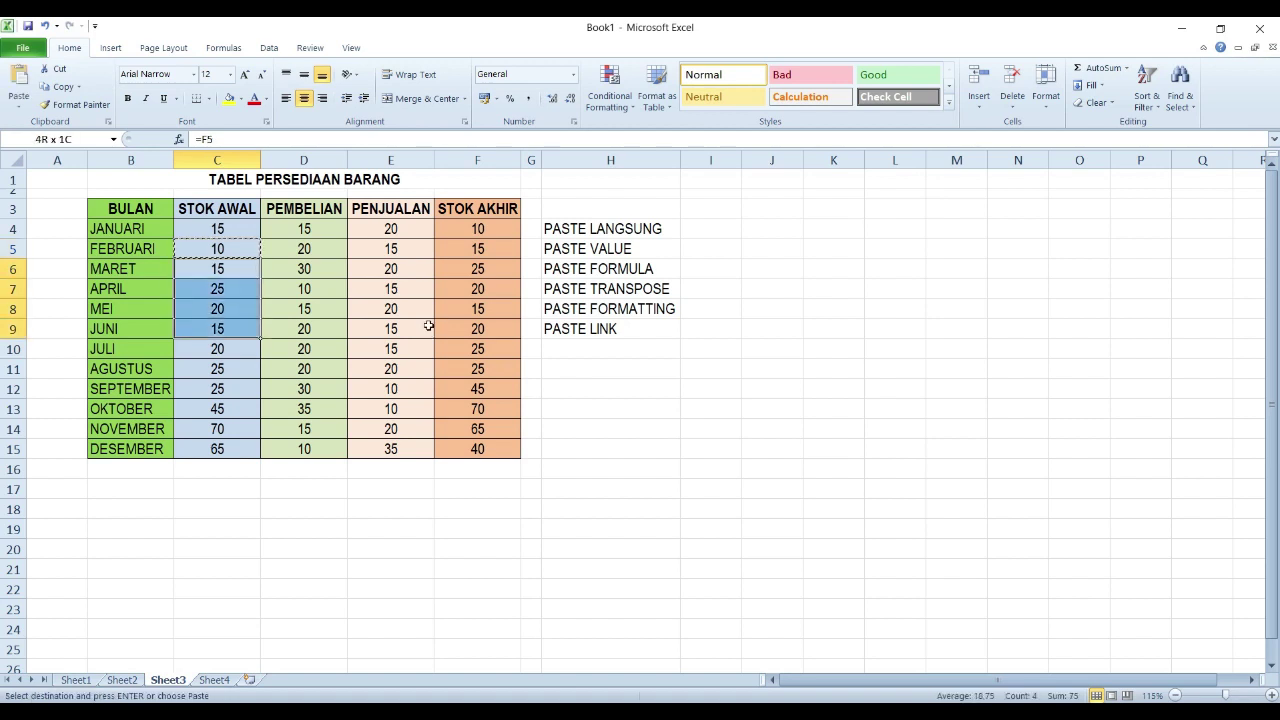
key("Return")
key("Down")
key("Down")
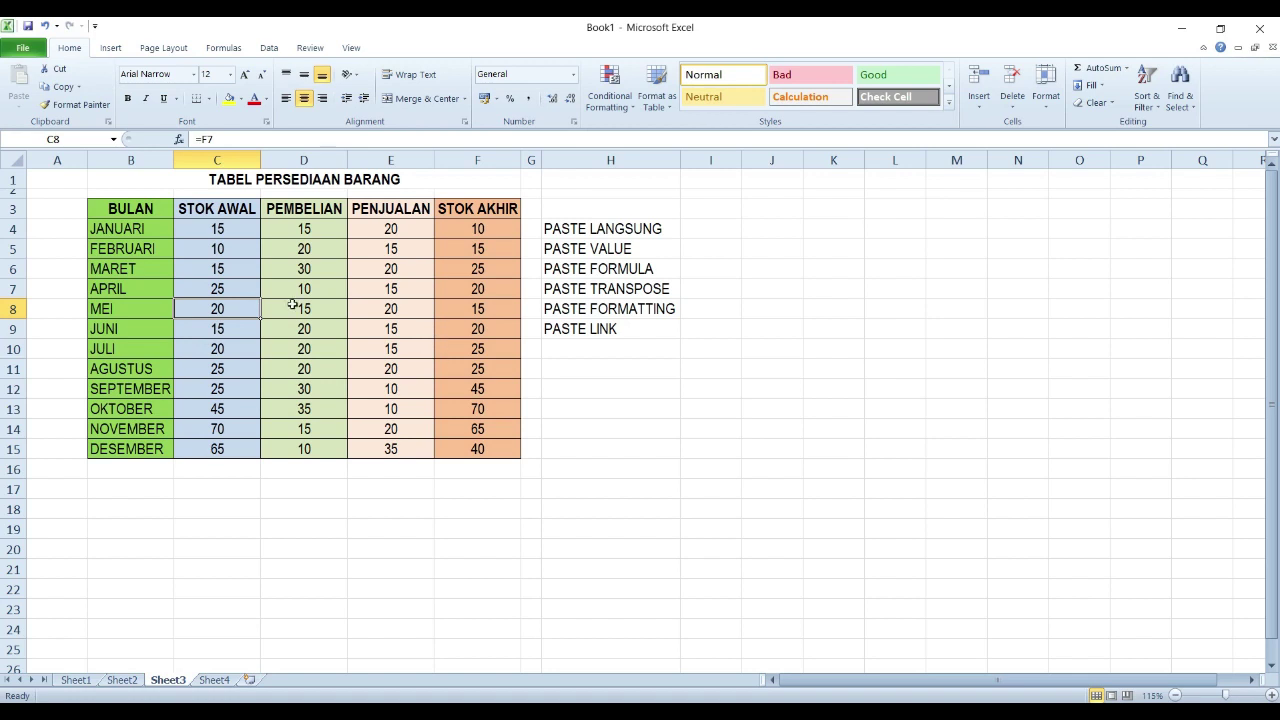
Step: Narrow column A slightly and minimize the ribbon to give the worksheet more room
left_click_drag(86, 163, 68, 163)
left_click(412, 266)
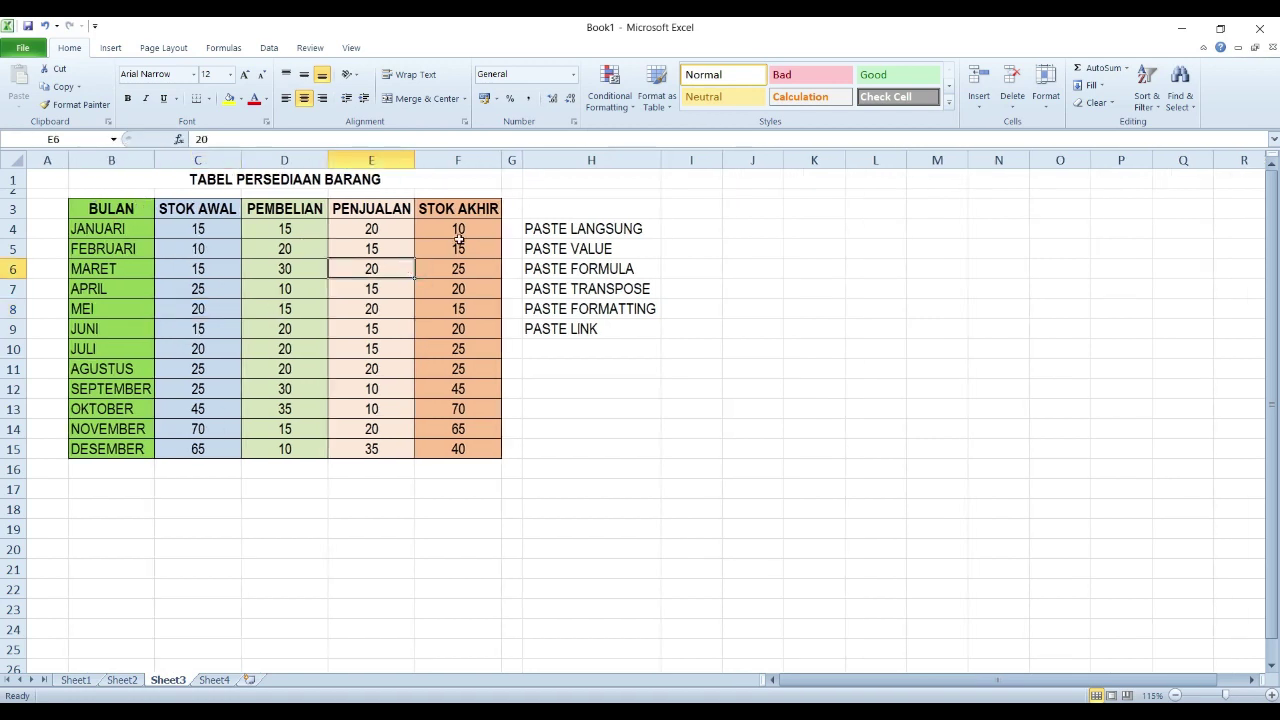
right_click(670, 55)
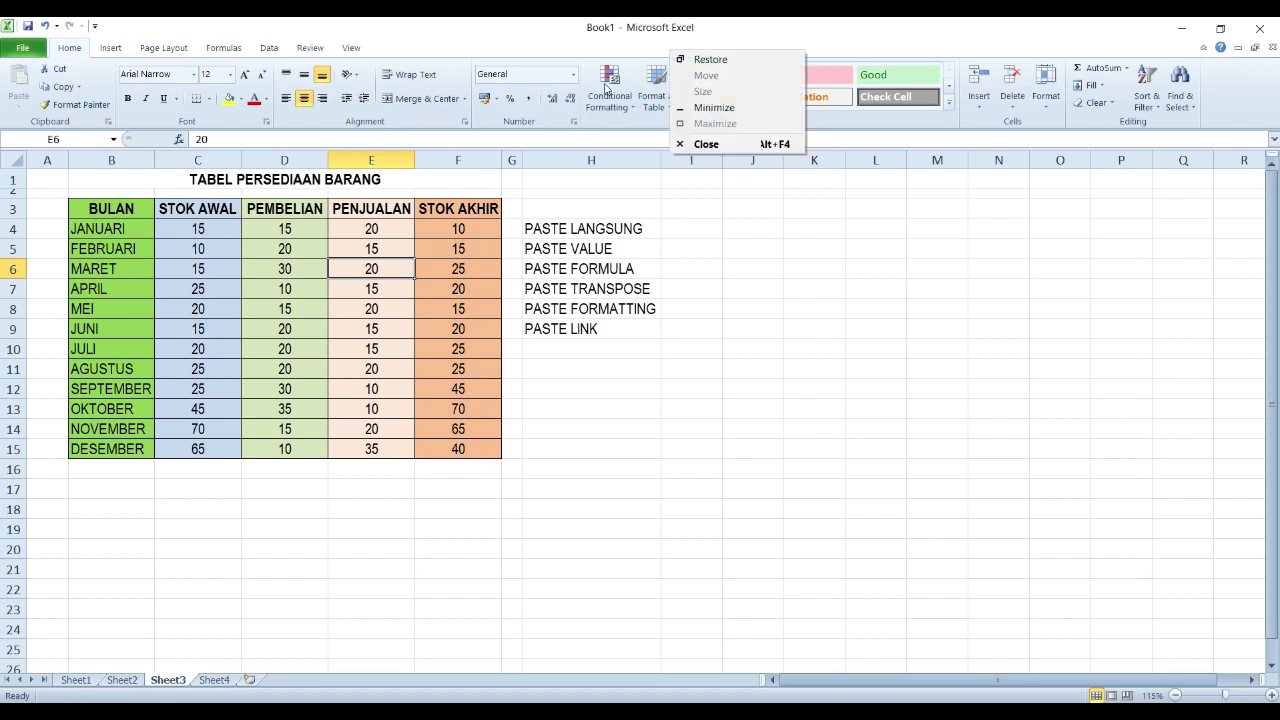
right_click(378, 75)
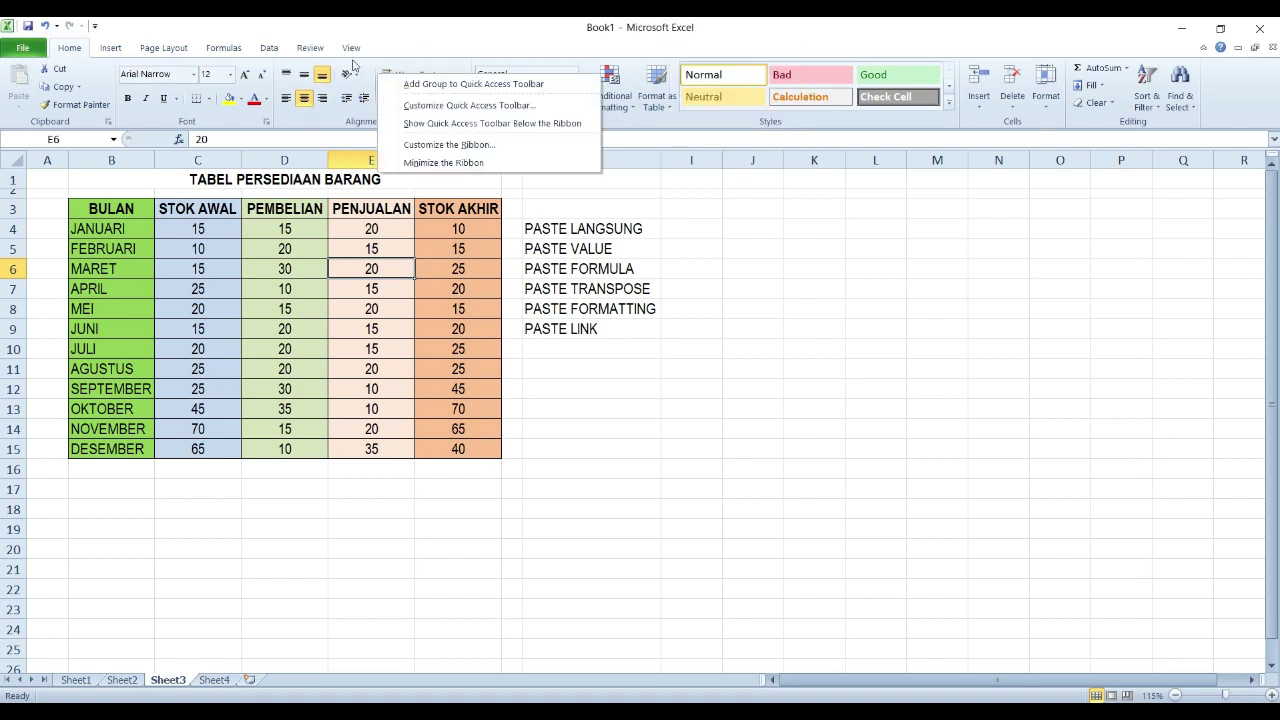
left_click(408, 162)
left_click(667, 289)
left_click(603, 337)
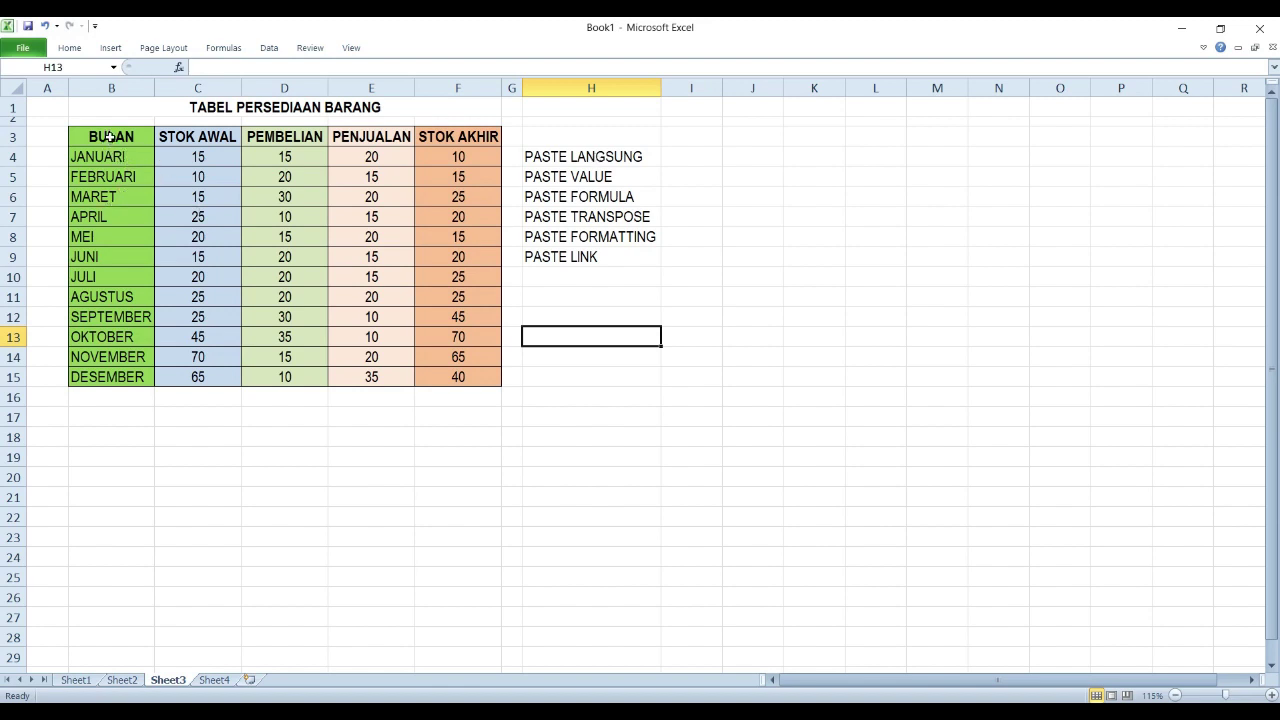
left_click_drag(110, 136, 443, 369)
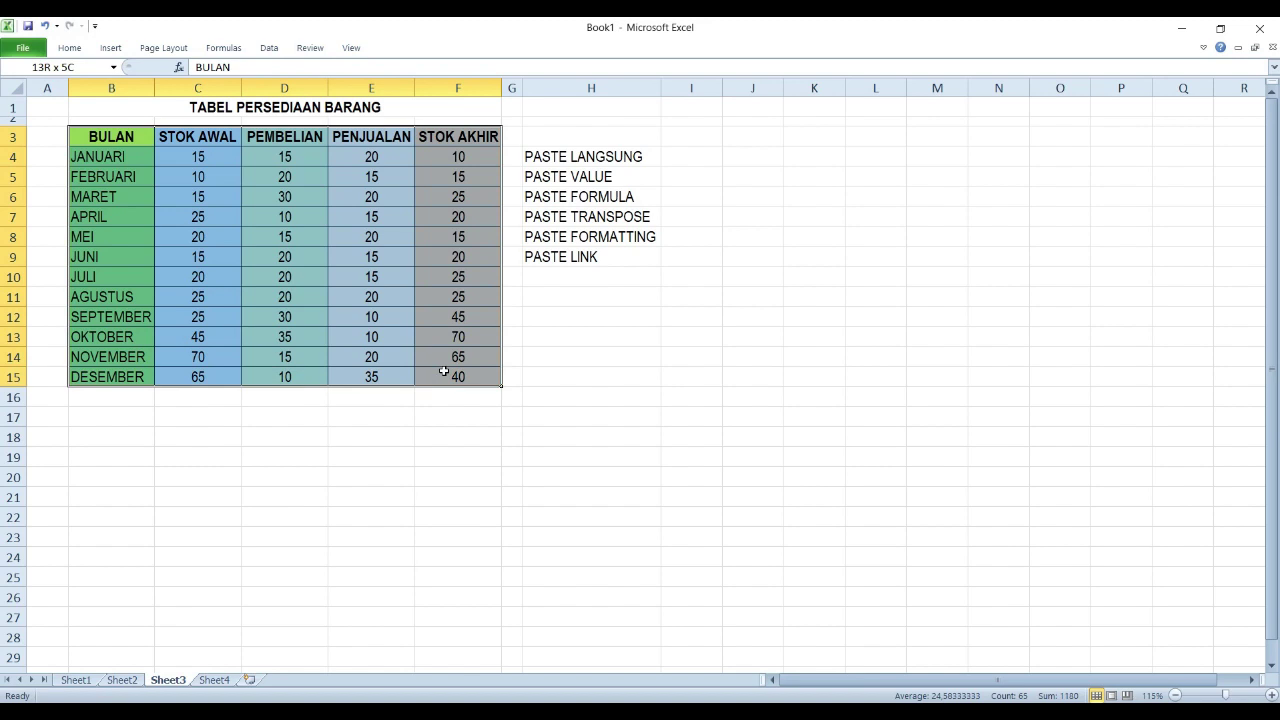
left_click_drag(443, 371, 449, 371)
right_click(452, 272)
left_click(486, 299)
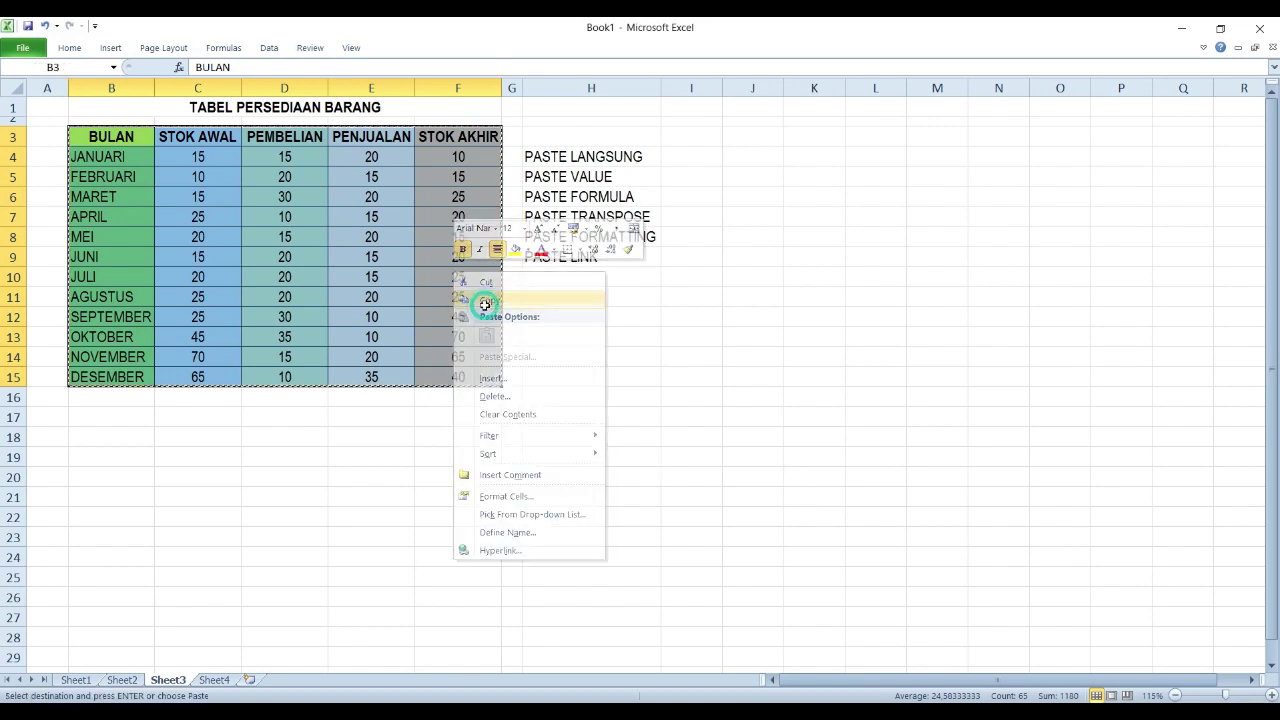
key("Escape")
Step: Copy the inventory table B3:F15 and paste it with the regular paste option at I3, ending copy mode
left_click_drag(123, 140, 459, 378)
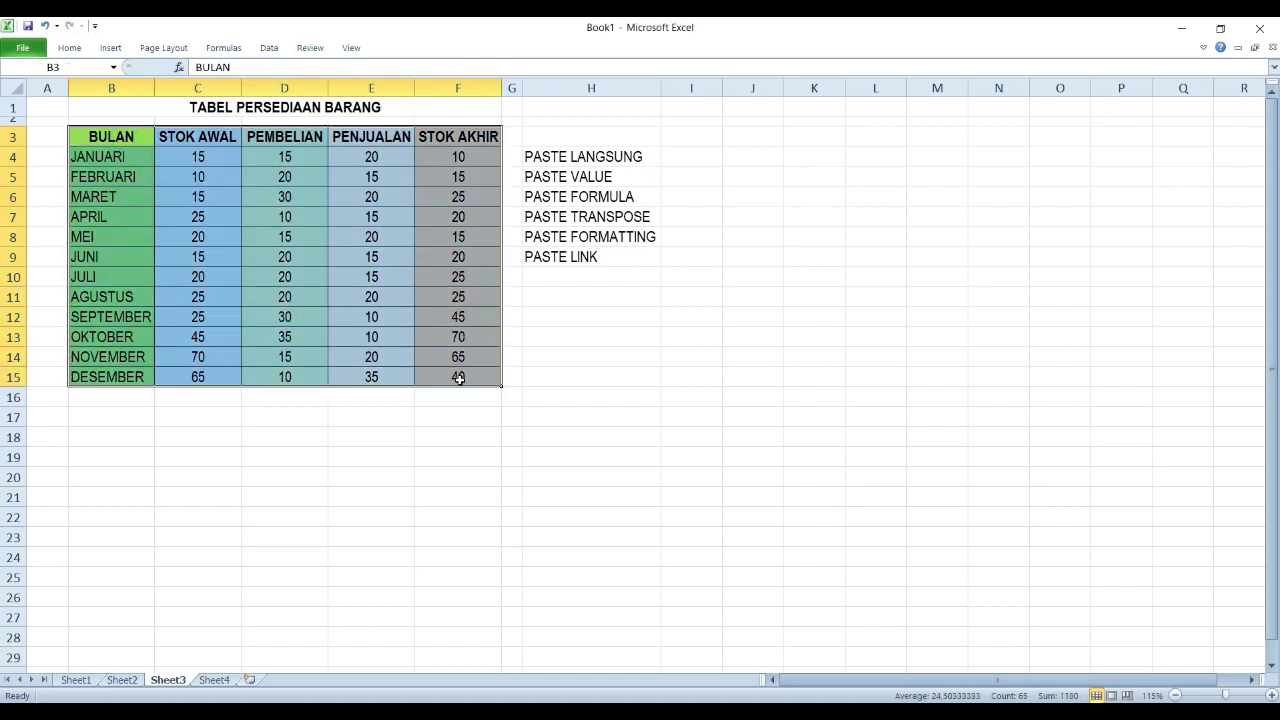
key("ctrl+c")
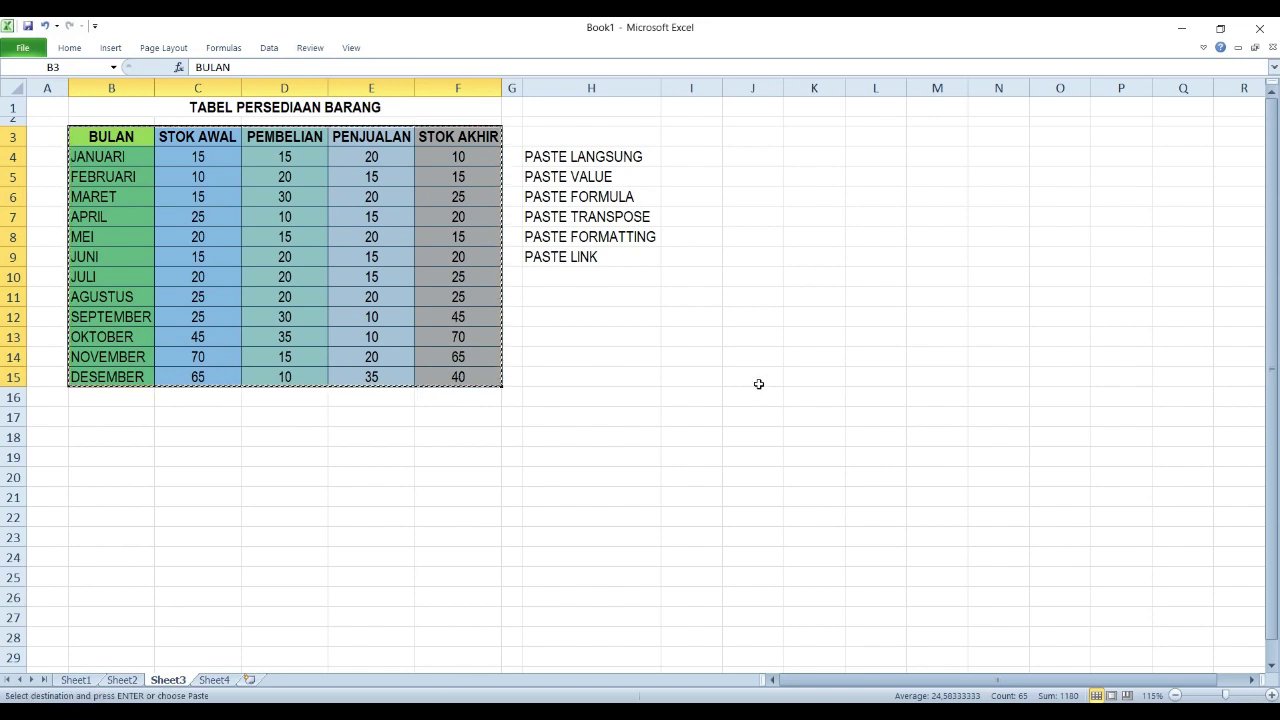
right_click(704, 137)
left_click(679, 252)
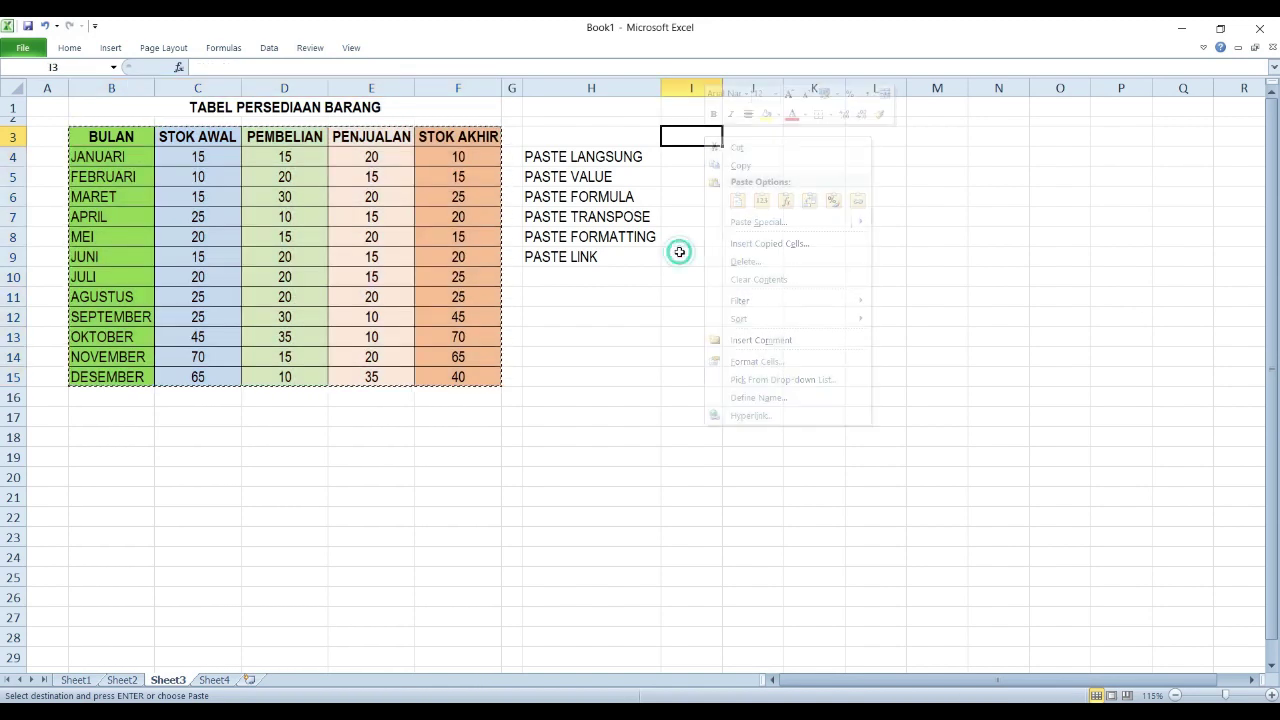
right_click(706, 144)
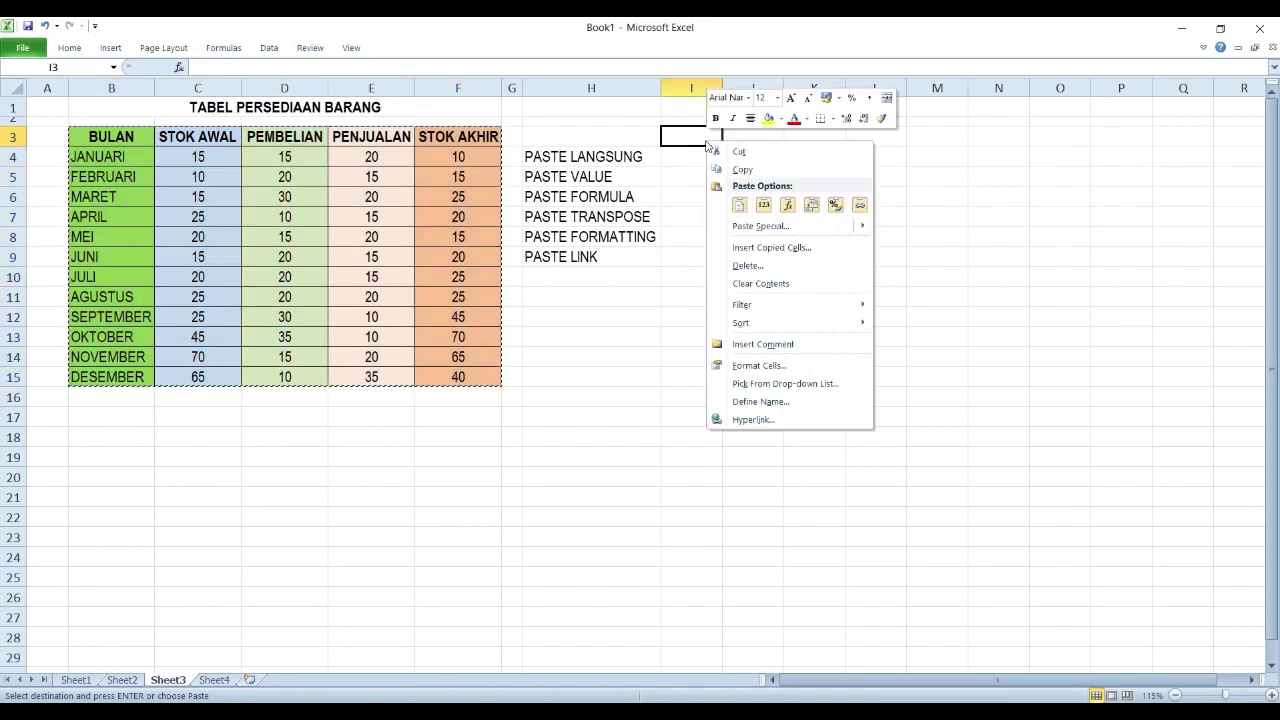
left_click(738, 208)
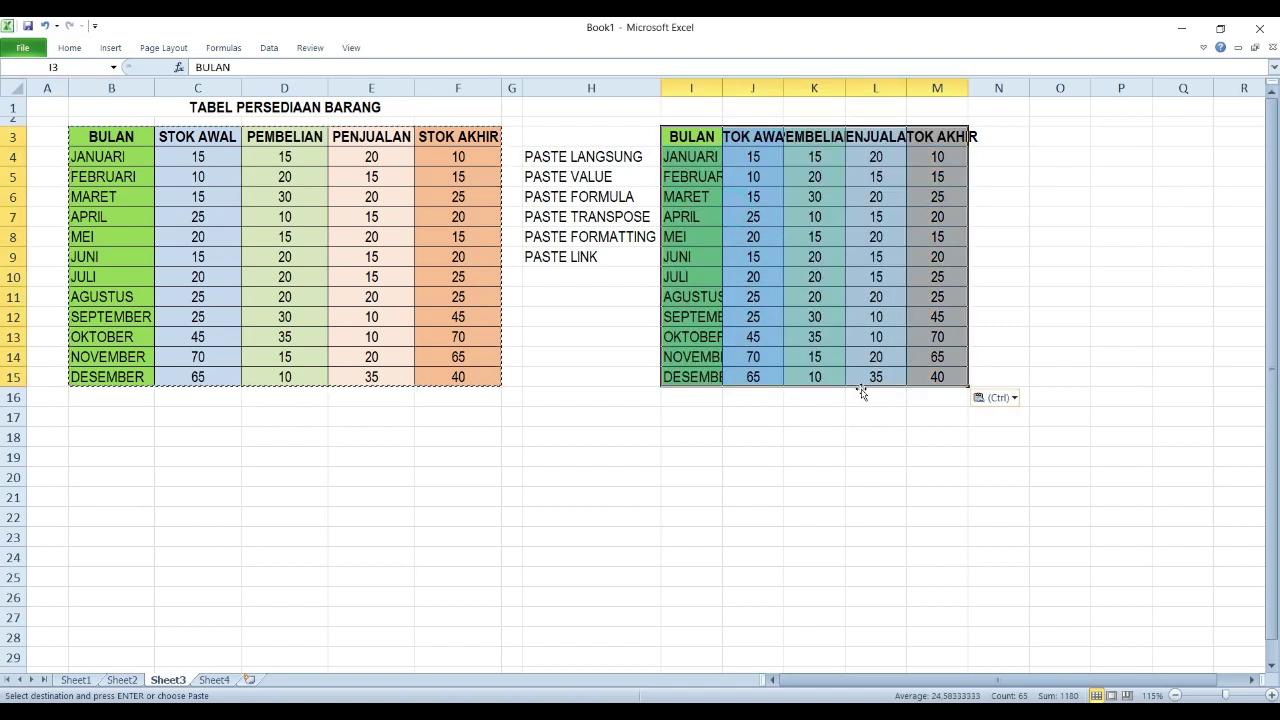
left_click(752, 216)
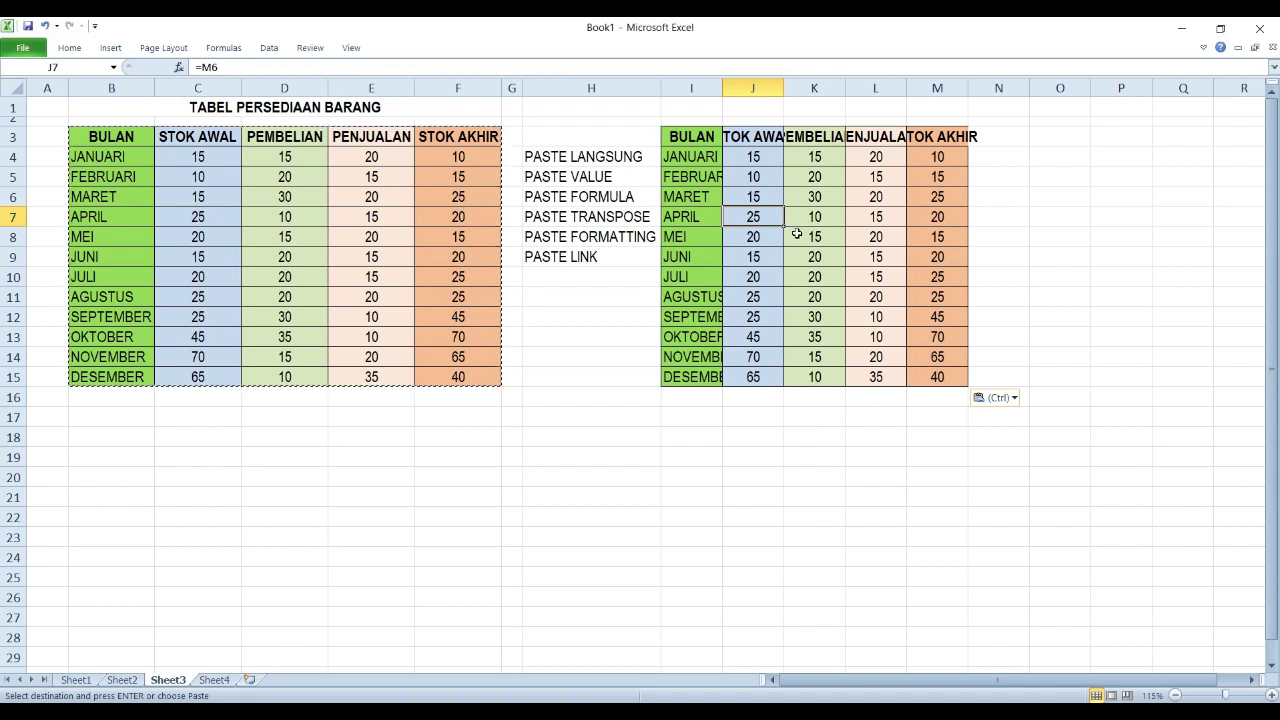
key("Escape")
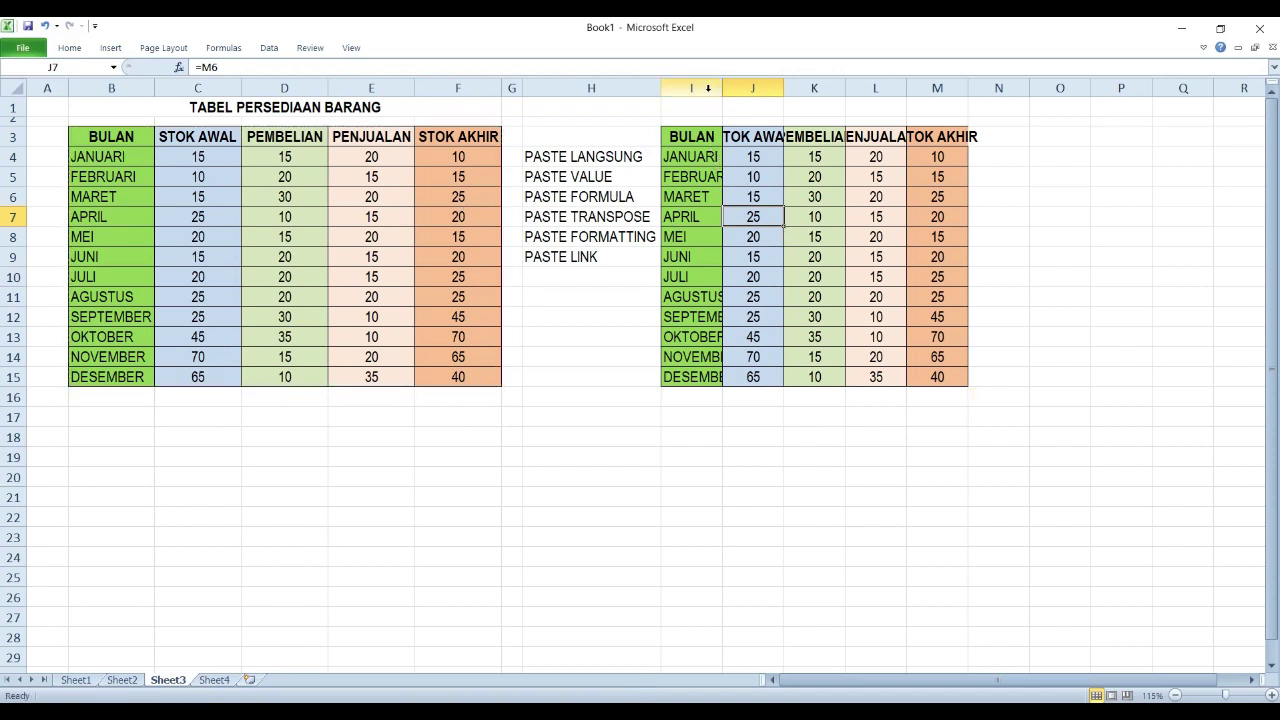
Step: Select the entire columns I through M that hold the pasted inventory table
left_click(704, 144)
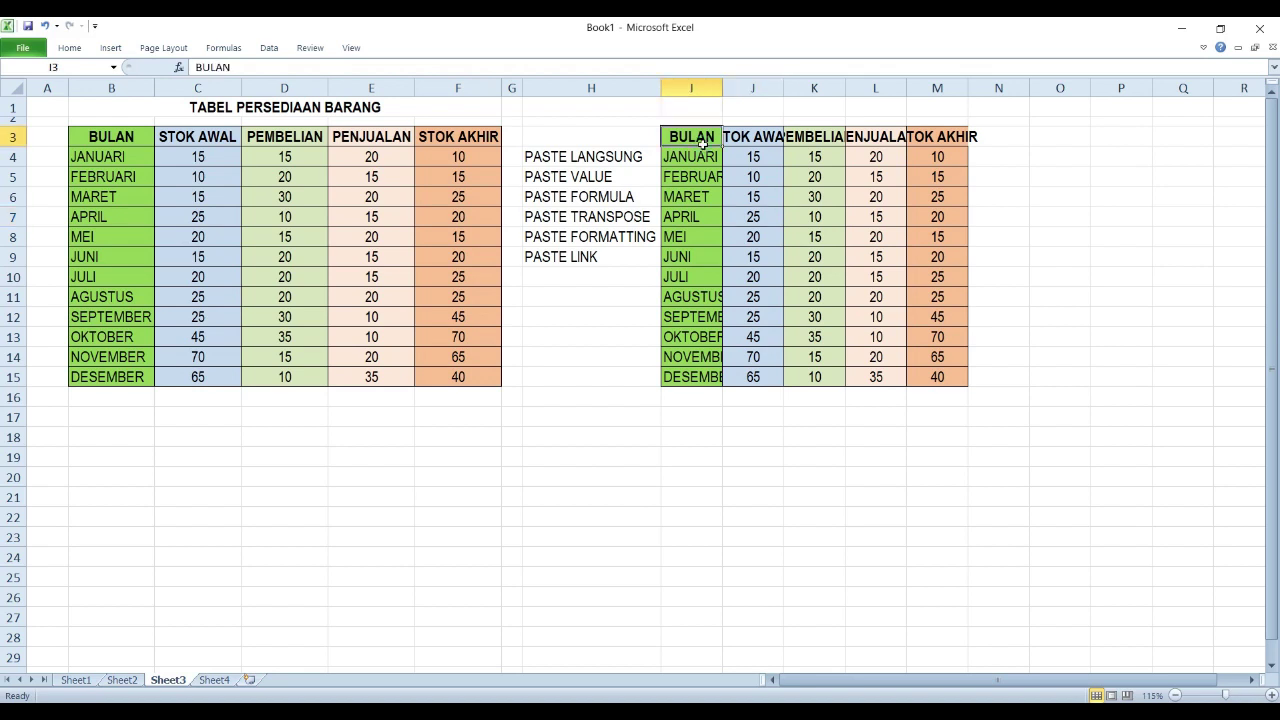
left_click(700, 87)
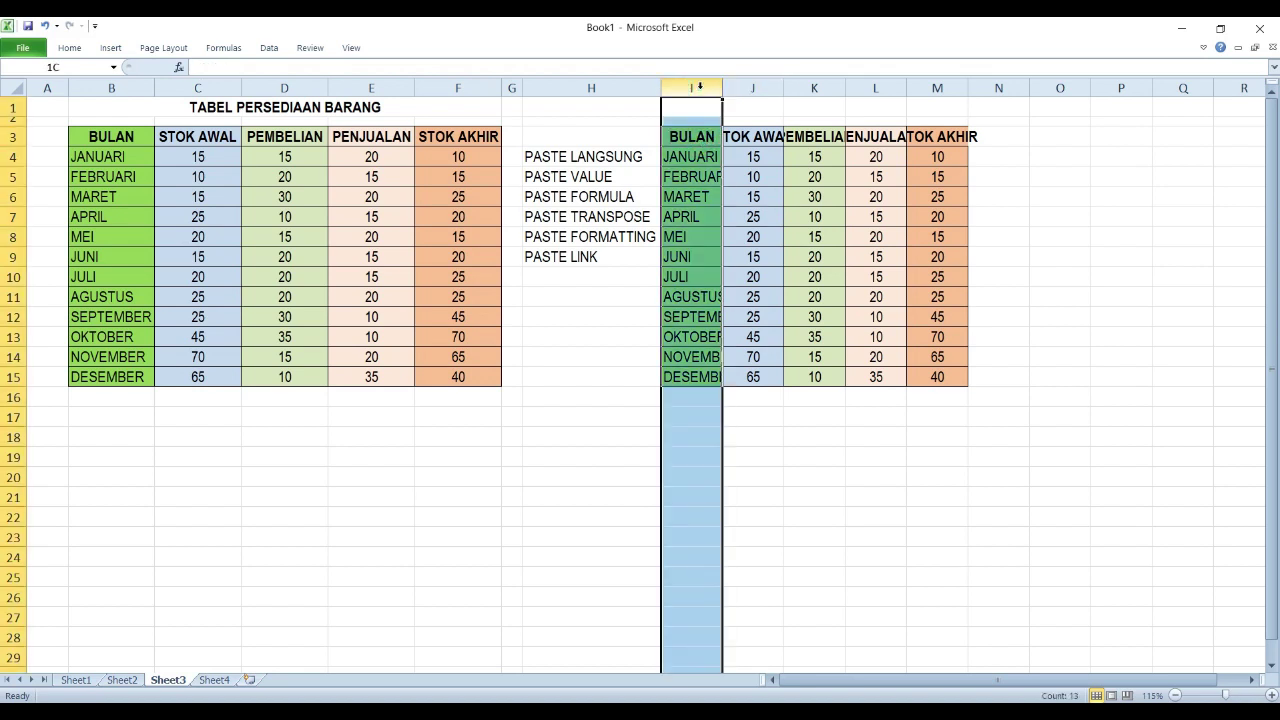
left_click(697, 218)
left_click(701, 87)
left_click_drag(701, 87, 921, 103)
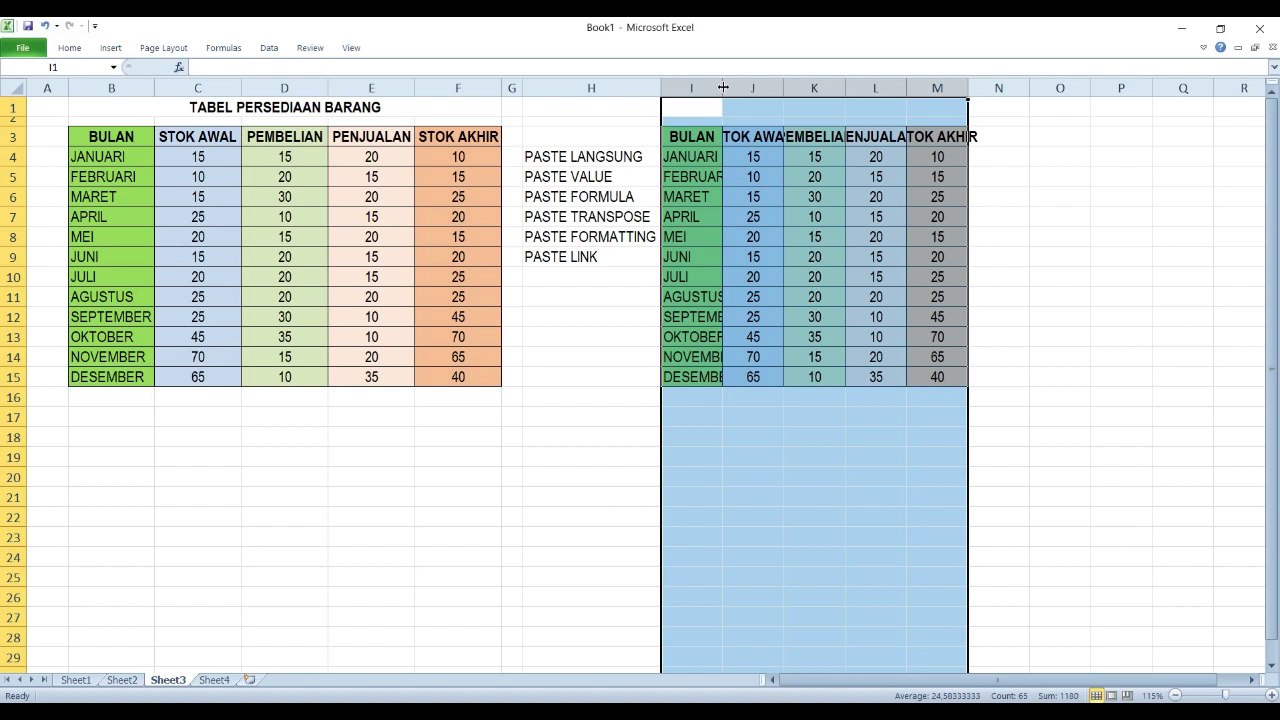
left_click_drag(722, 87, 757, 92)
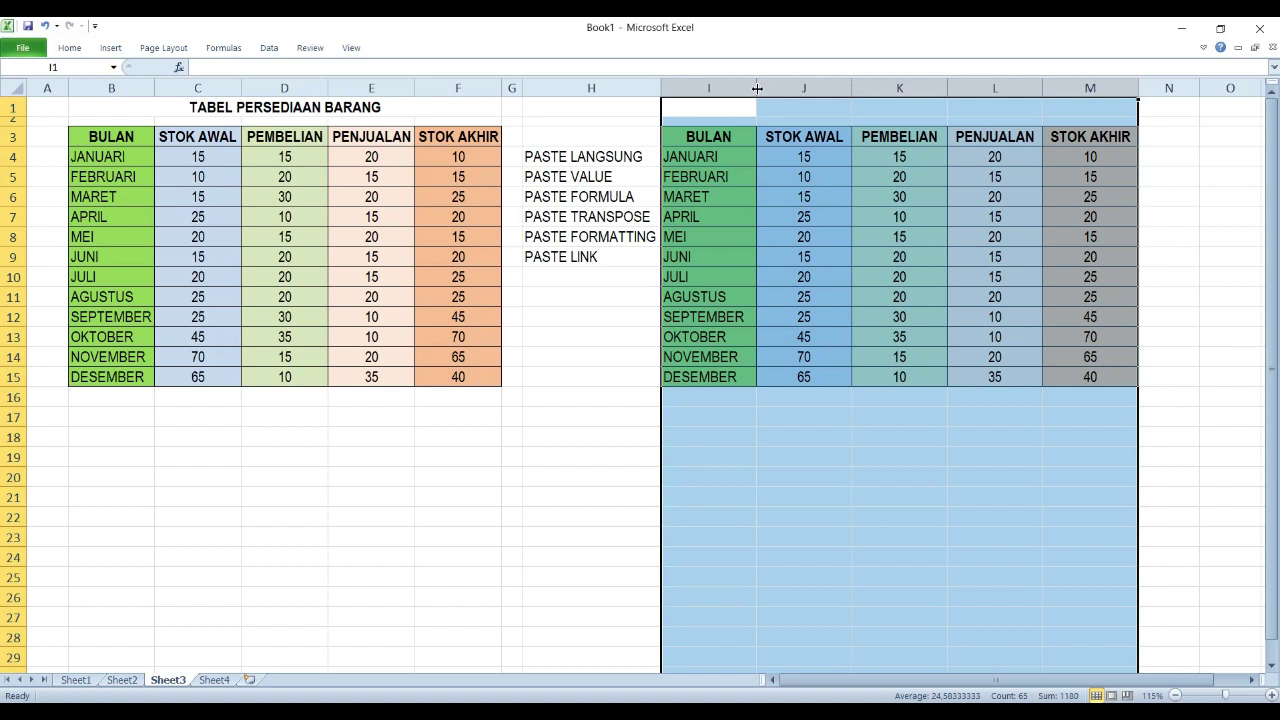
key("ctrl+z")
left_click_drag(722, 88, 773, 89)
key("ctrl+z")
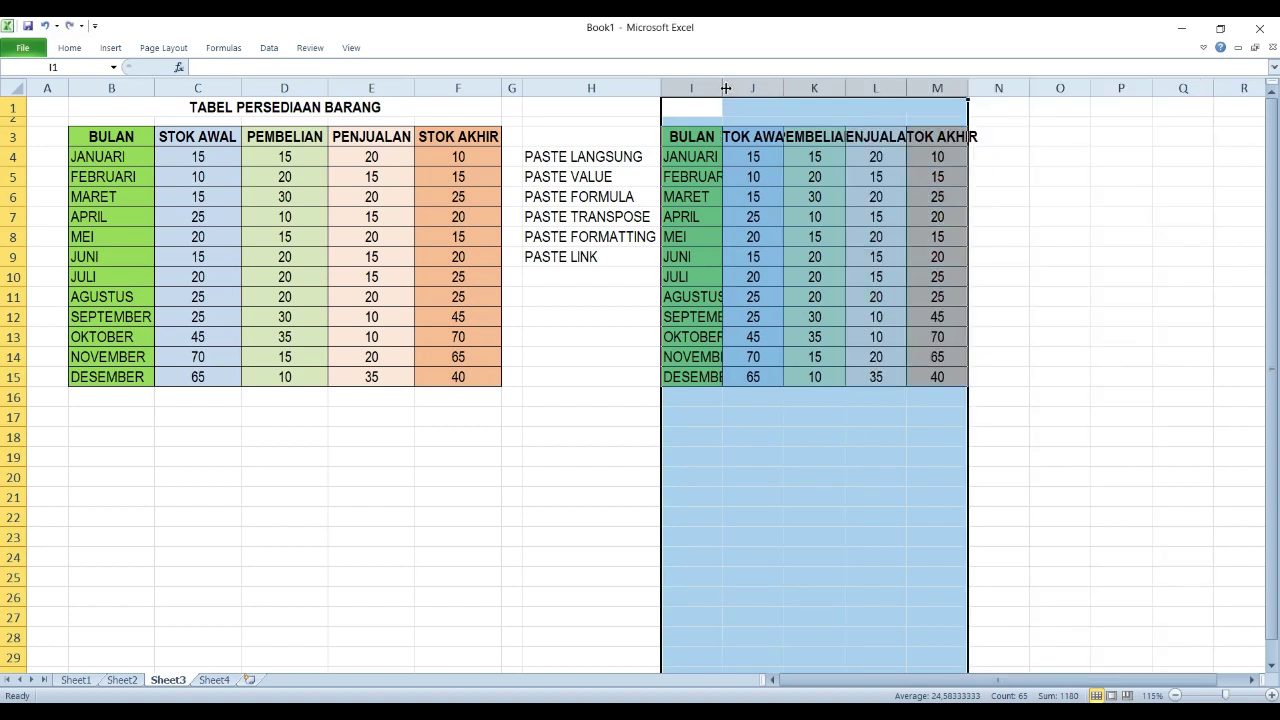
Step: AutoFit the widths of the selected columns I through M to their contents and clear the selection
double_click(723, 88)
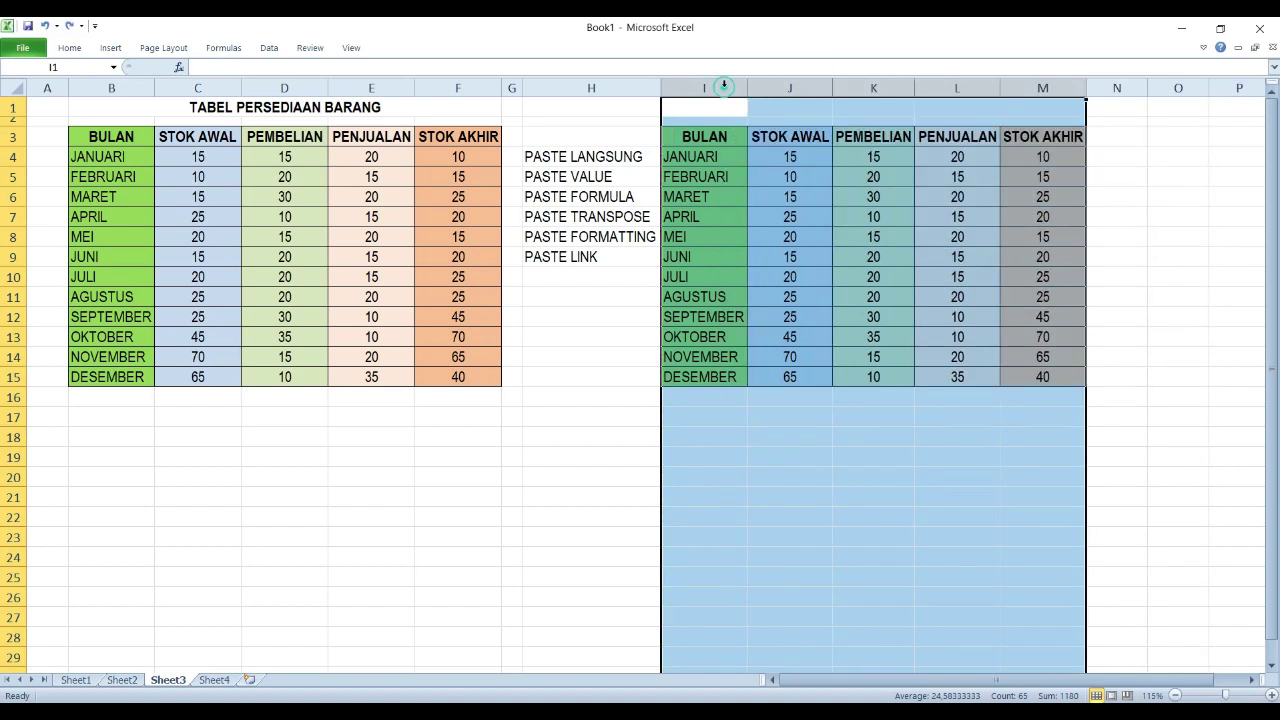
left_click(873, 218)
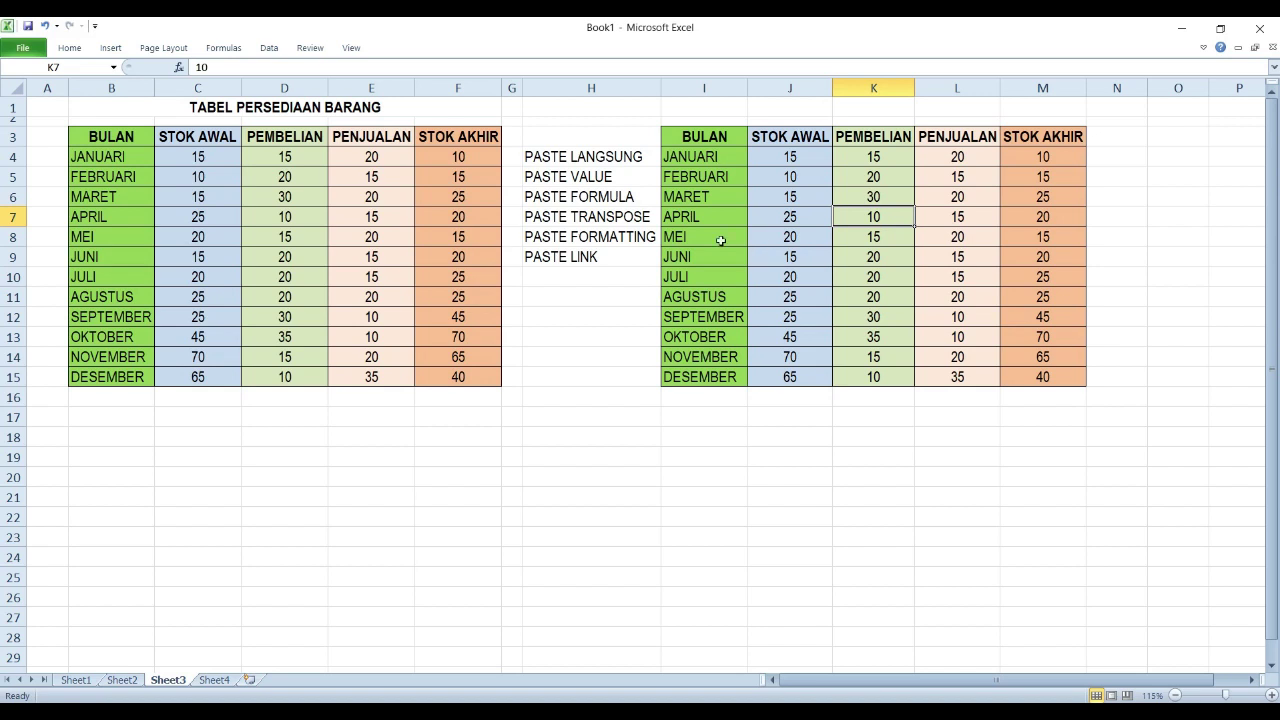
Step: Examine the directly pasted table I3:M15 against the original, checking the formulas in its STOK AWAL and STOK AKHIR cells
left_click(590, 174)
left_click_drag(722, 140, 1020, 370)
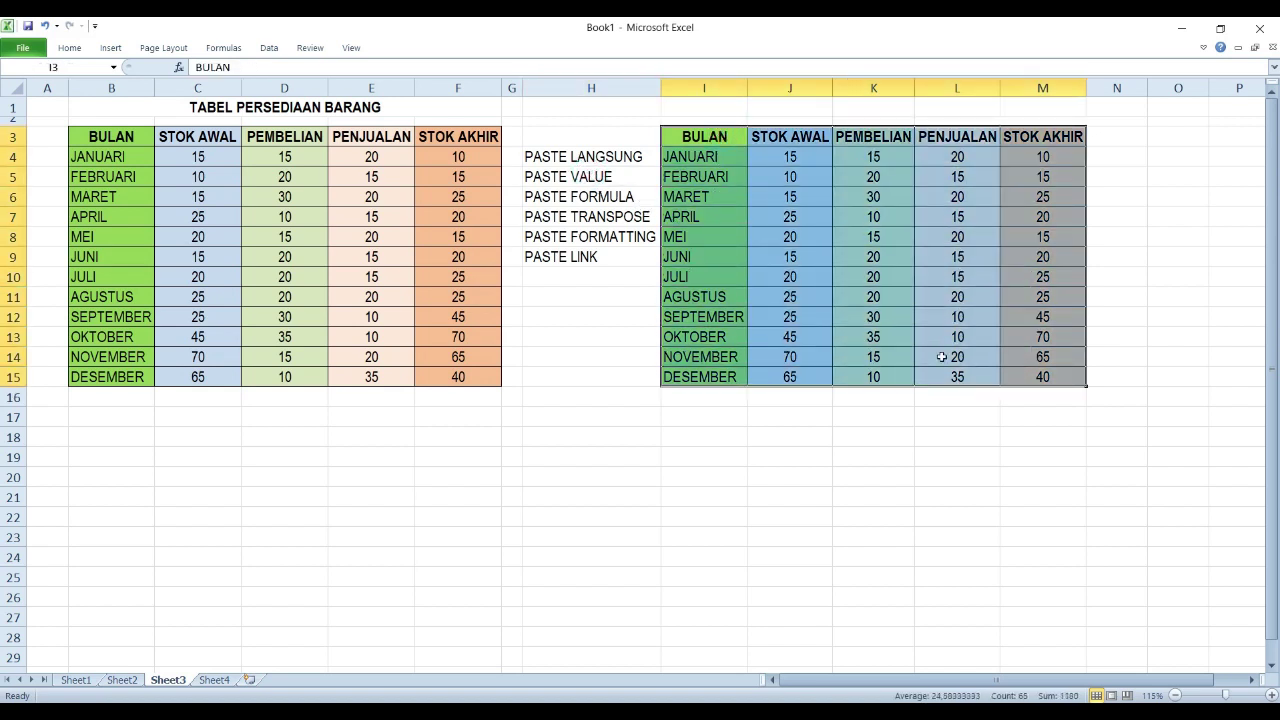
left_click(695, 198)
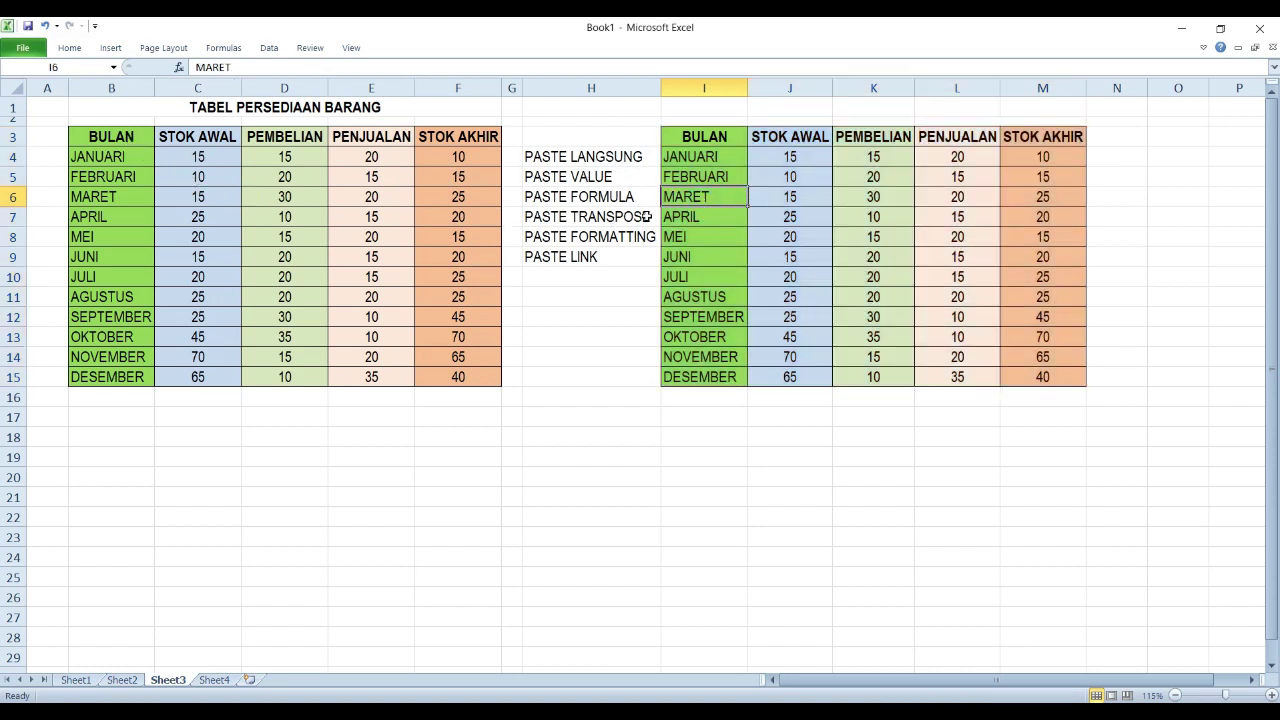
left_click(1034, 157)
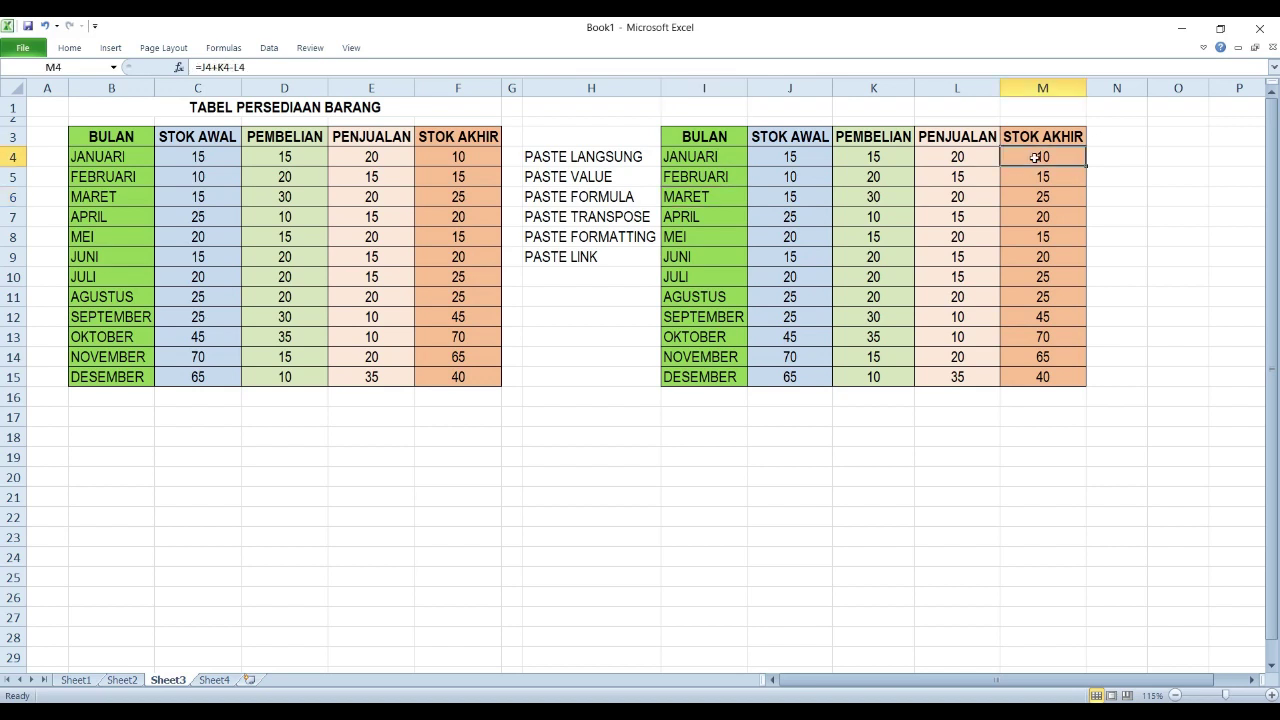
left_click(806, 163)
left_click(792, 179)
left_click(817, 194)
left_click(703, 158)
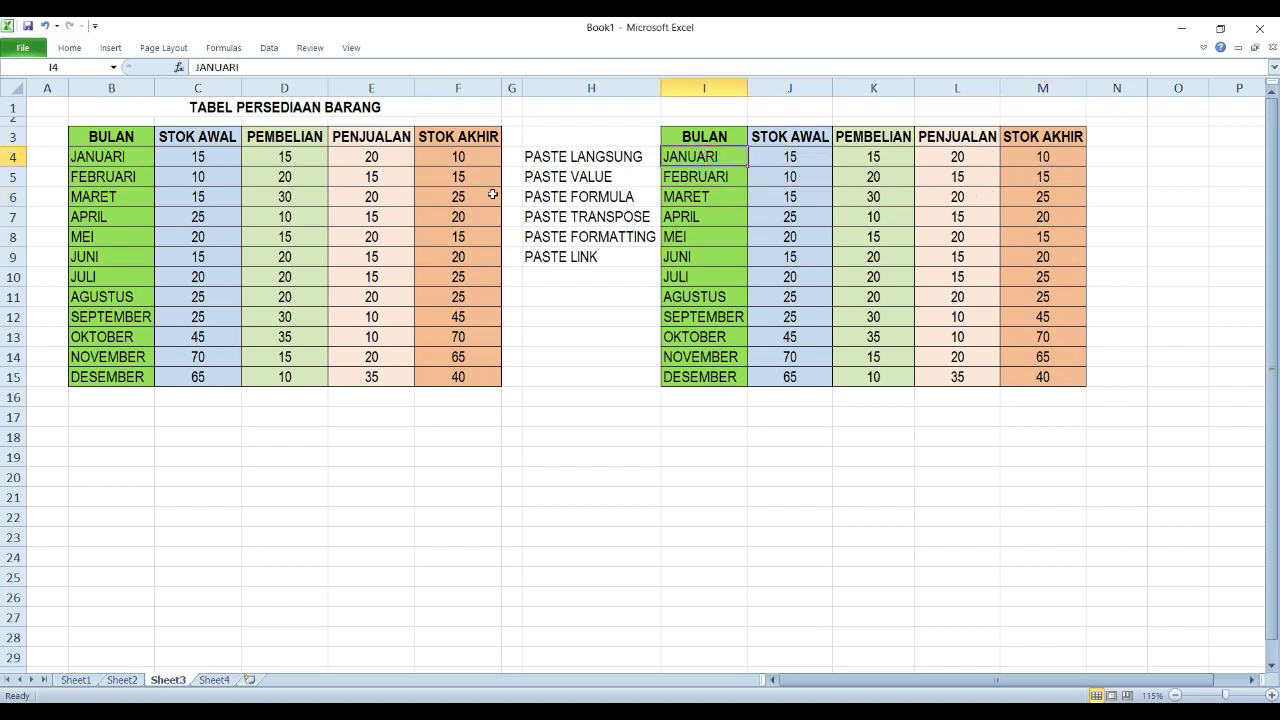
left_click_drag(104, 136, 428, 375)
left_click(1070, 162)
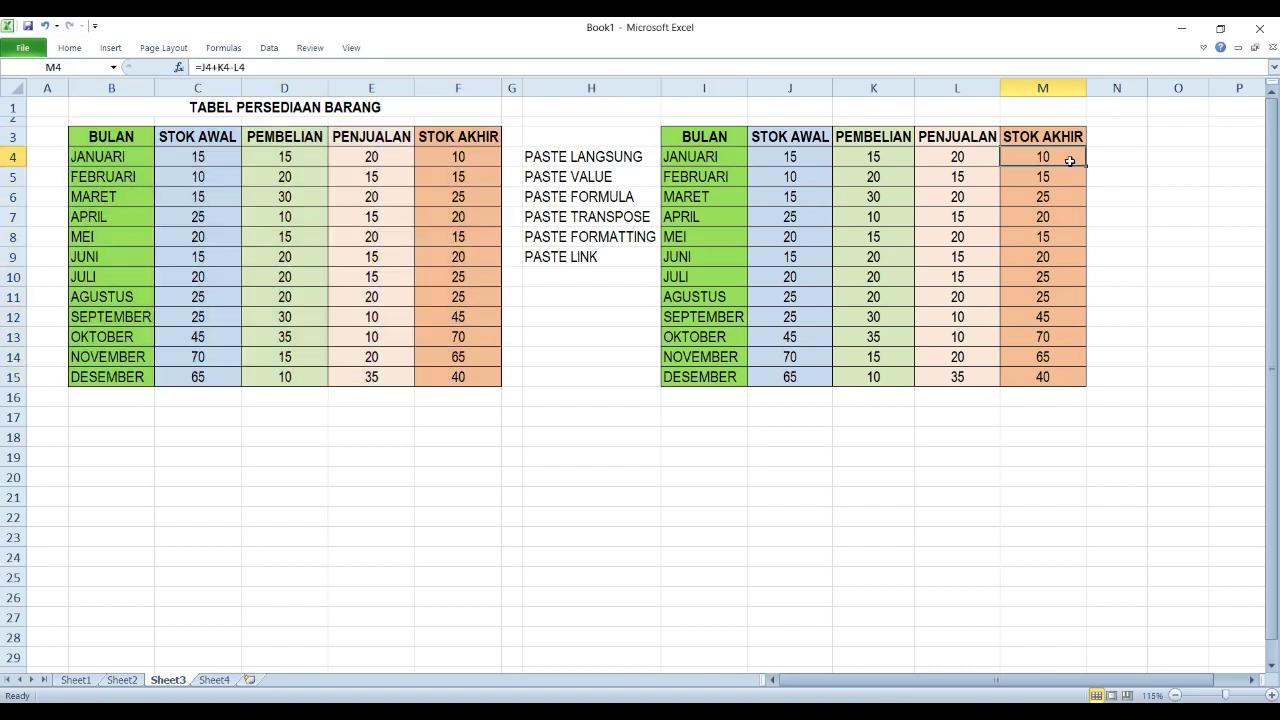
left_click(1047, 179)
left_click(1046, 210)
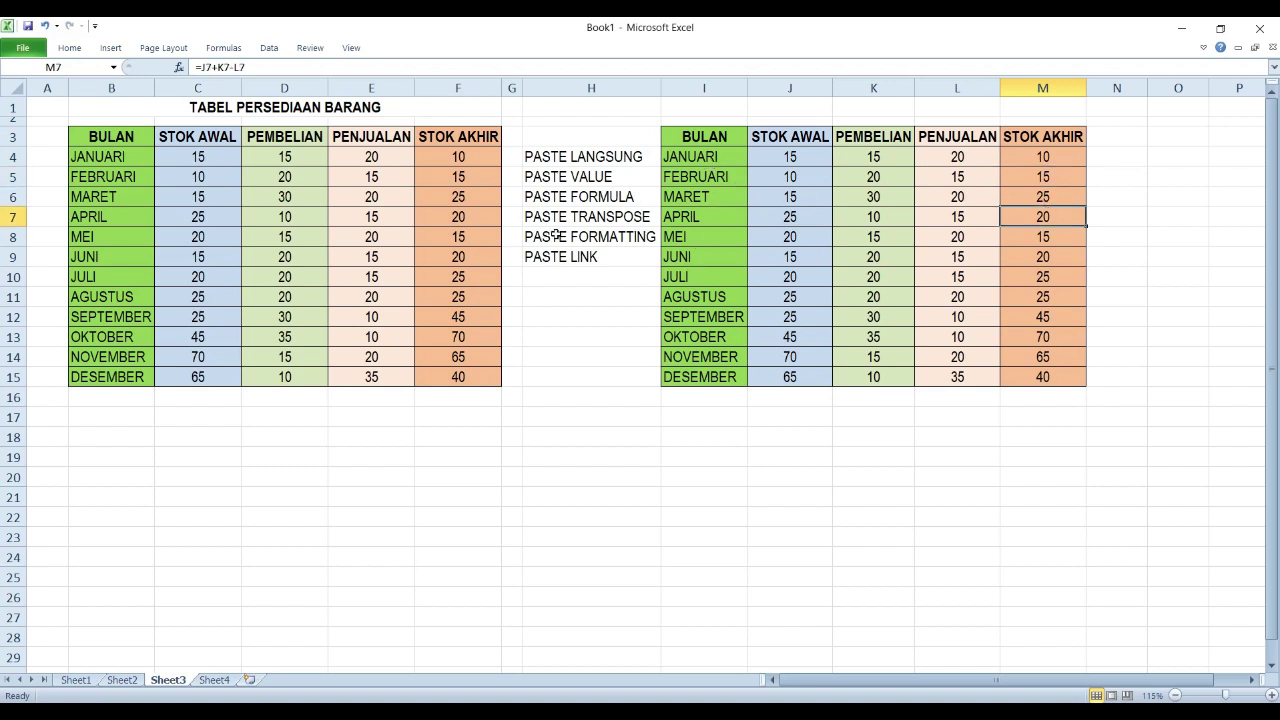
Step: Copy the inventory table B3:F15 and paste it as values only at B17, ending copy mode
left_click_drag(137, 140, 445, 378)
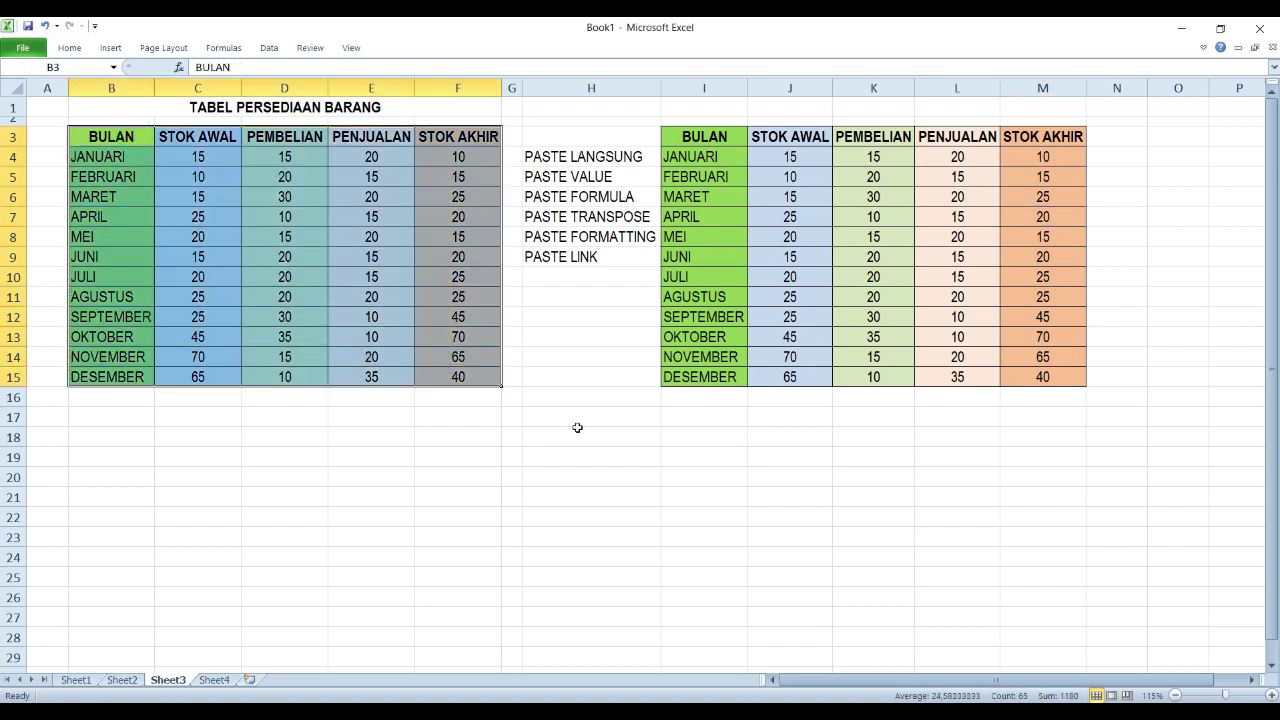
key("ctrl+c")
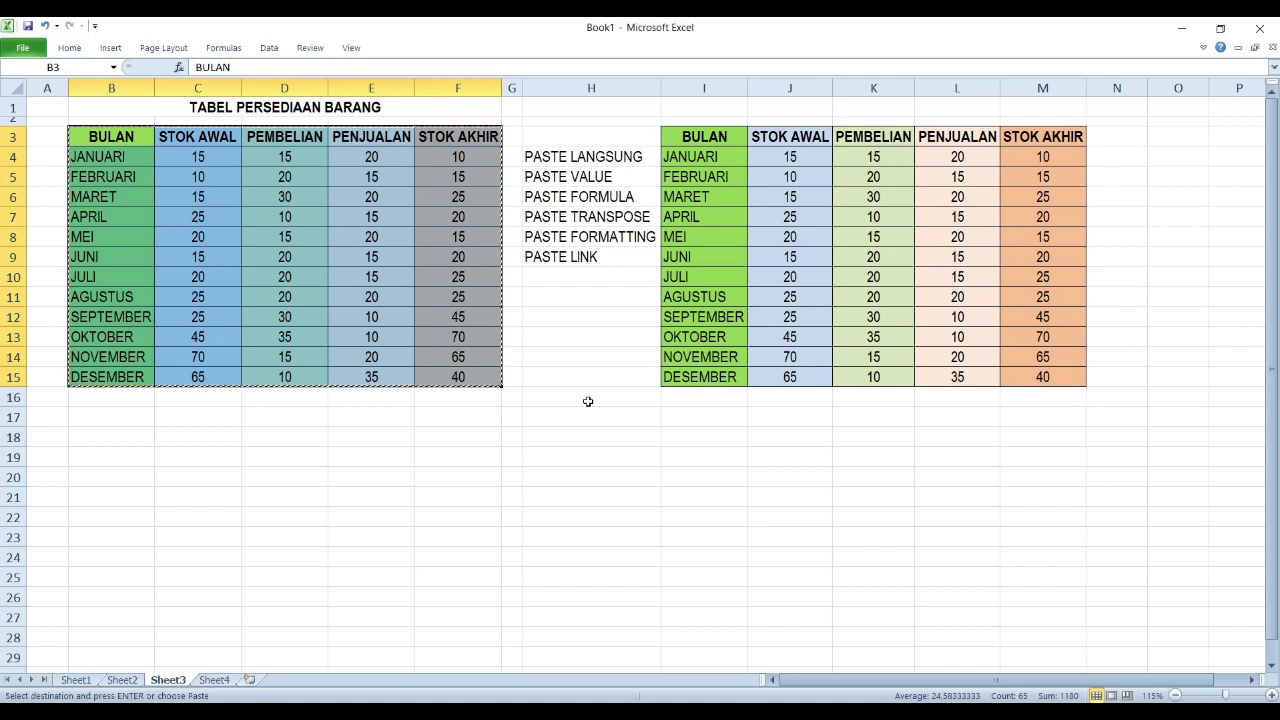
left_click(136, 423)
right_click(136, 423)
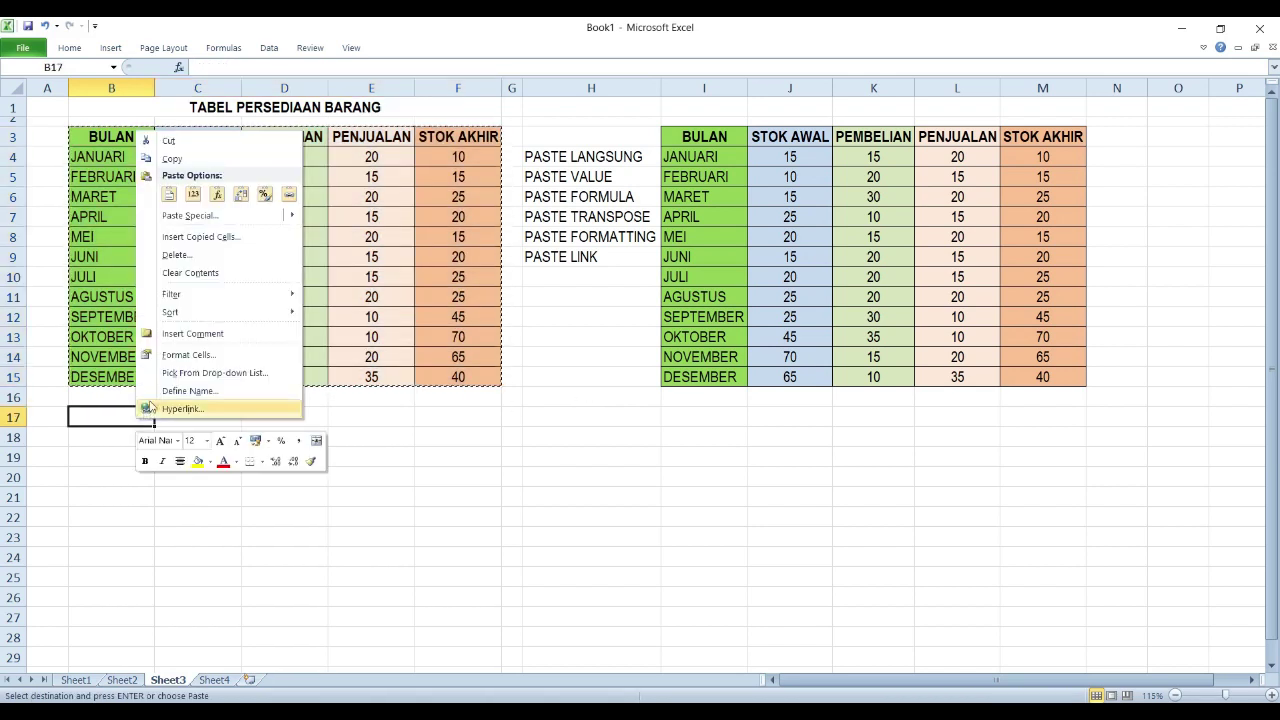
left_click(194, 196)
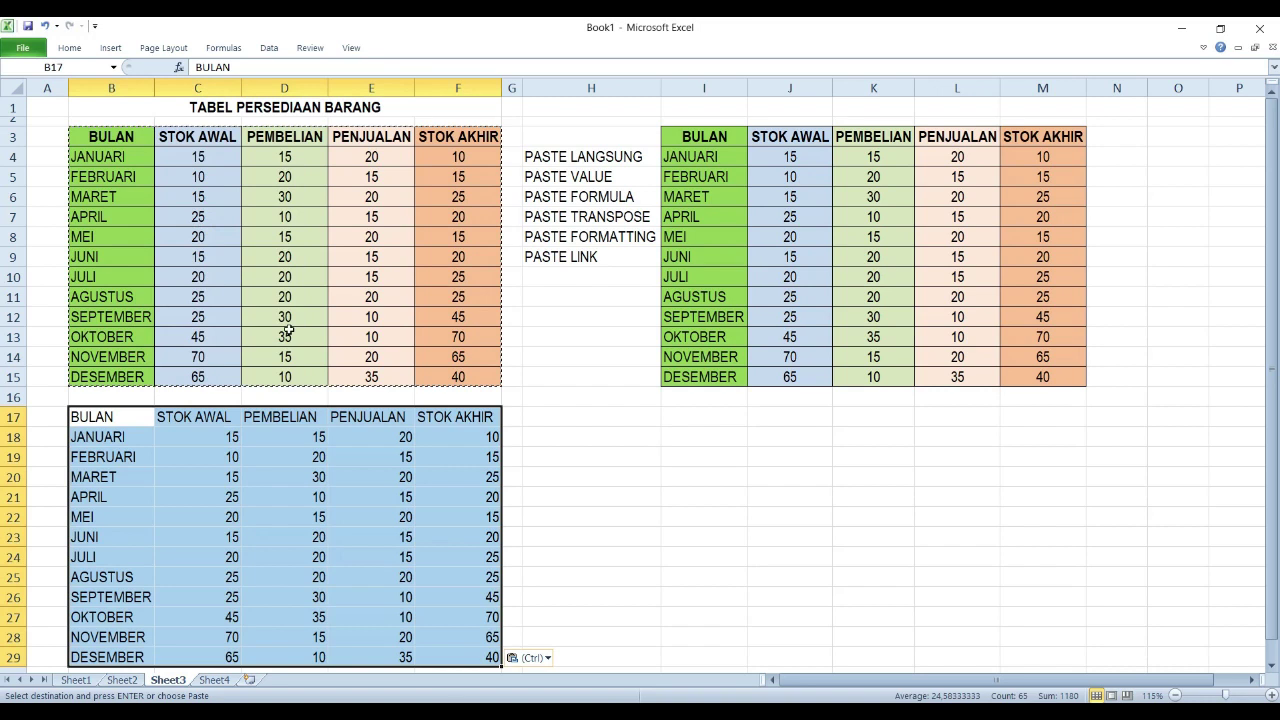
left_click(563, 483)
scroll(563, 483, "down", 2, "ctrl")
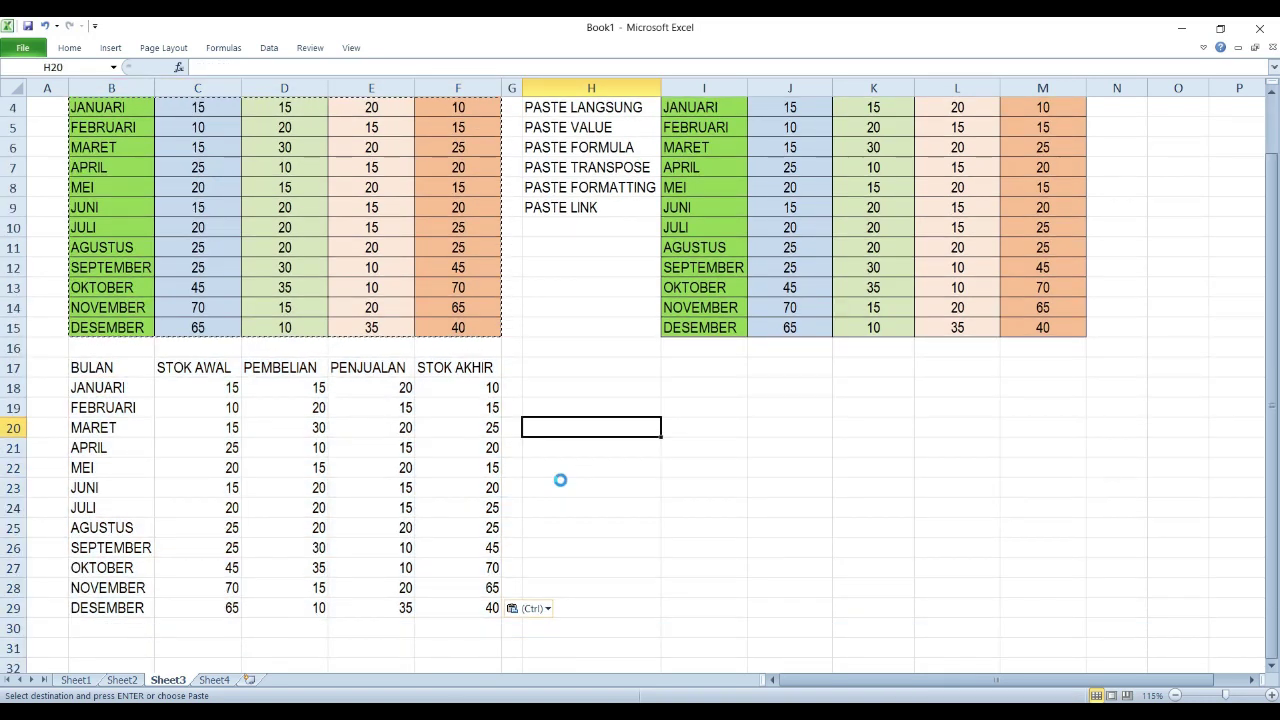
key("Escape")
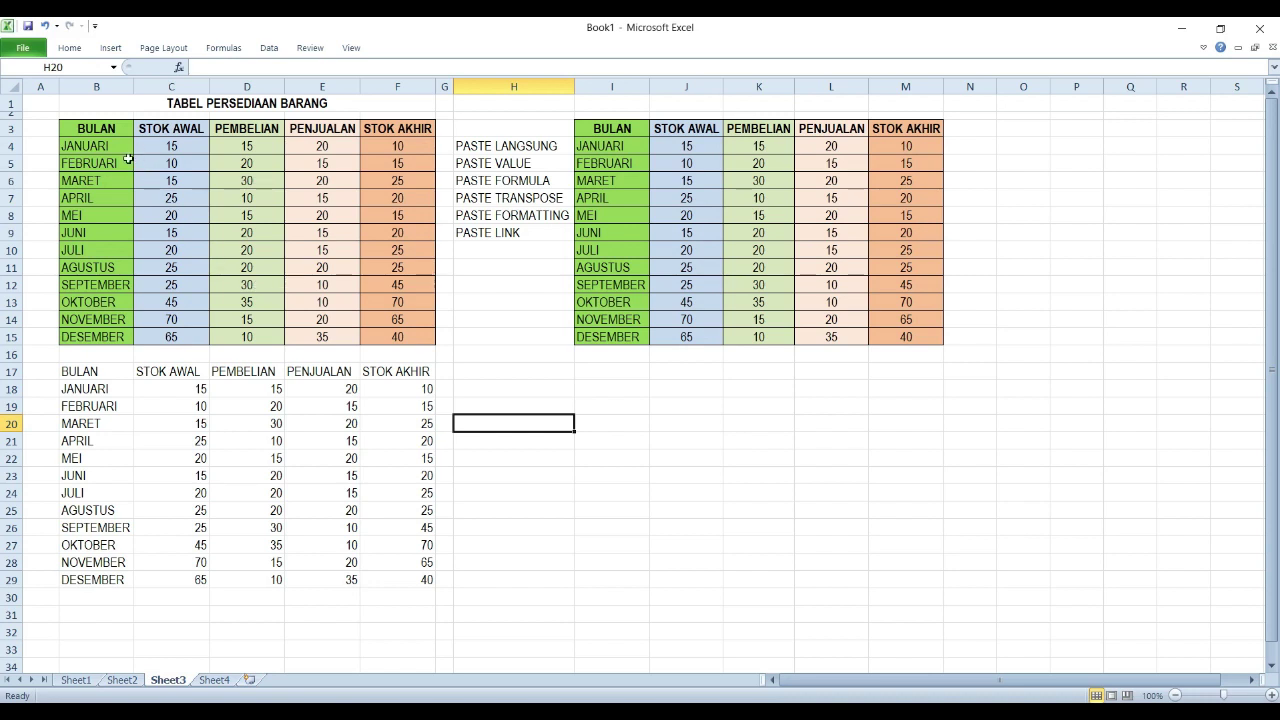
Step: Compare the values-only table B17:F29 with the original, checking its STOK AKHIR cells against the formula in F4
left_click_drag(122, 131, 389, 337)
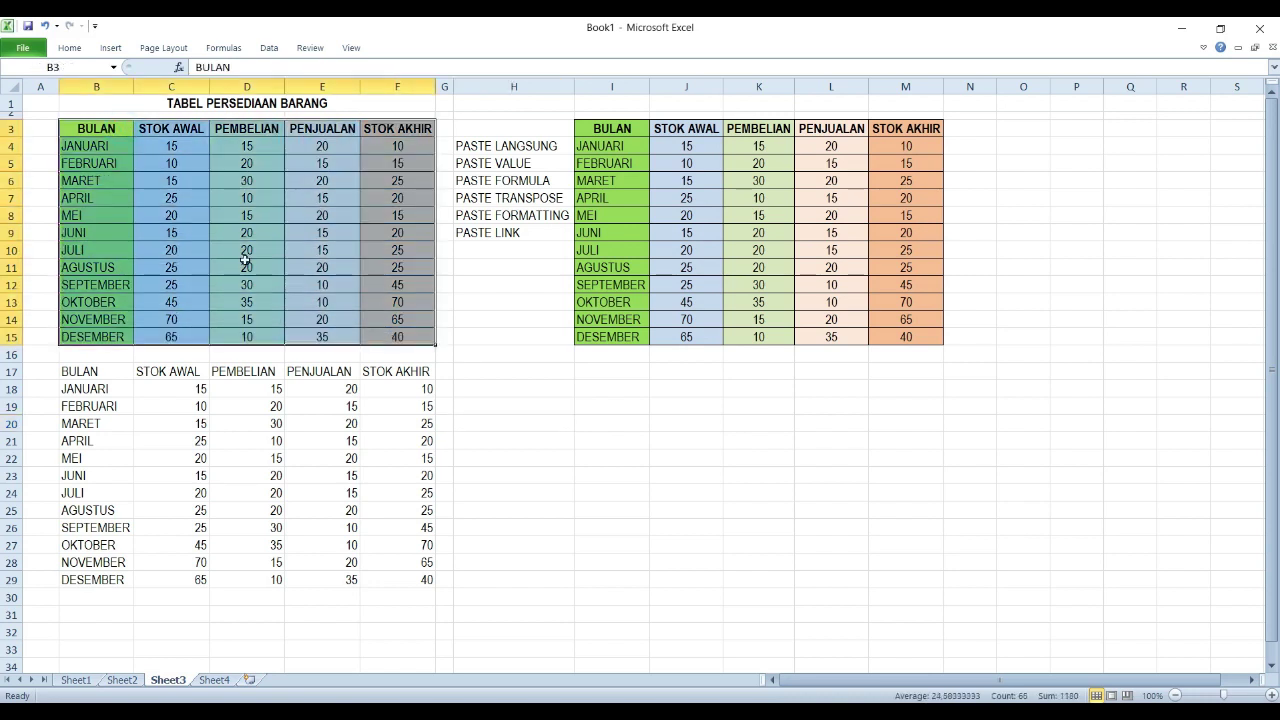
left_click_drag(110, 131, 409, 335)
left_click_drag(98, 372, 405, 495)
left_click(405, 407)
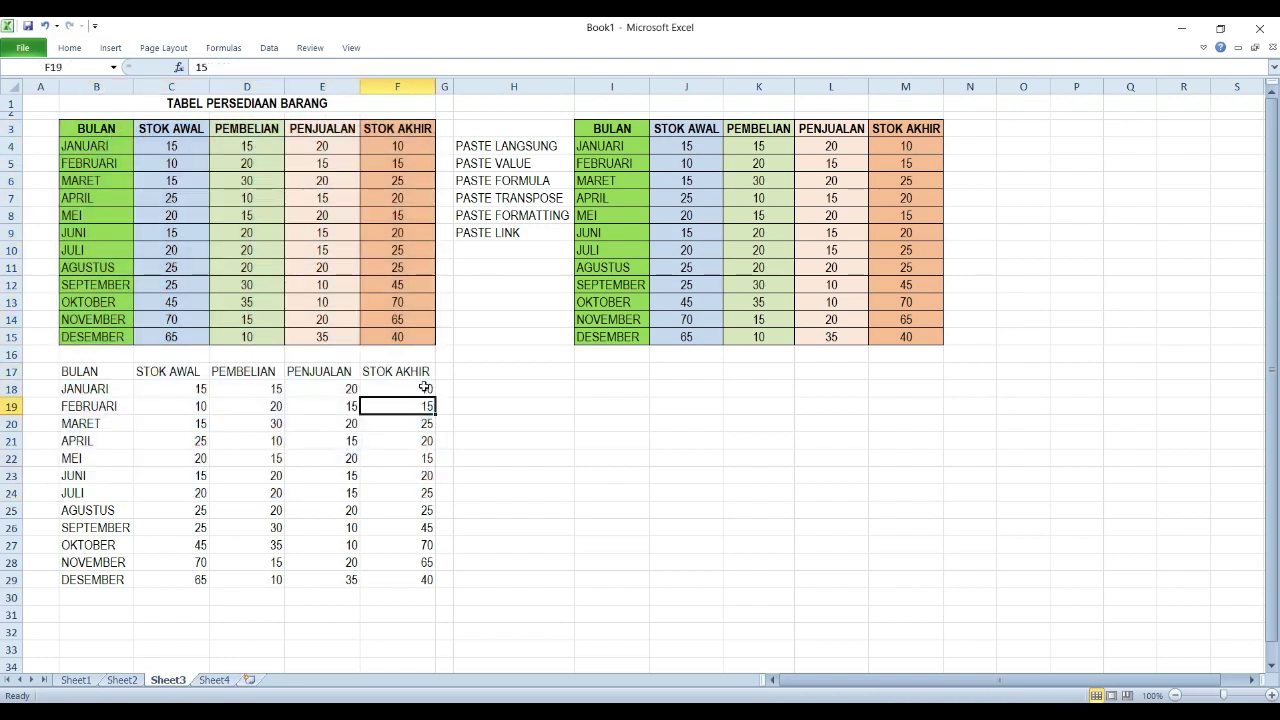
left_click_drag(106, 372, 395, 572)
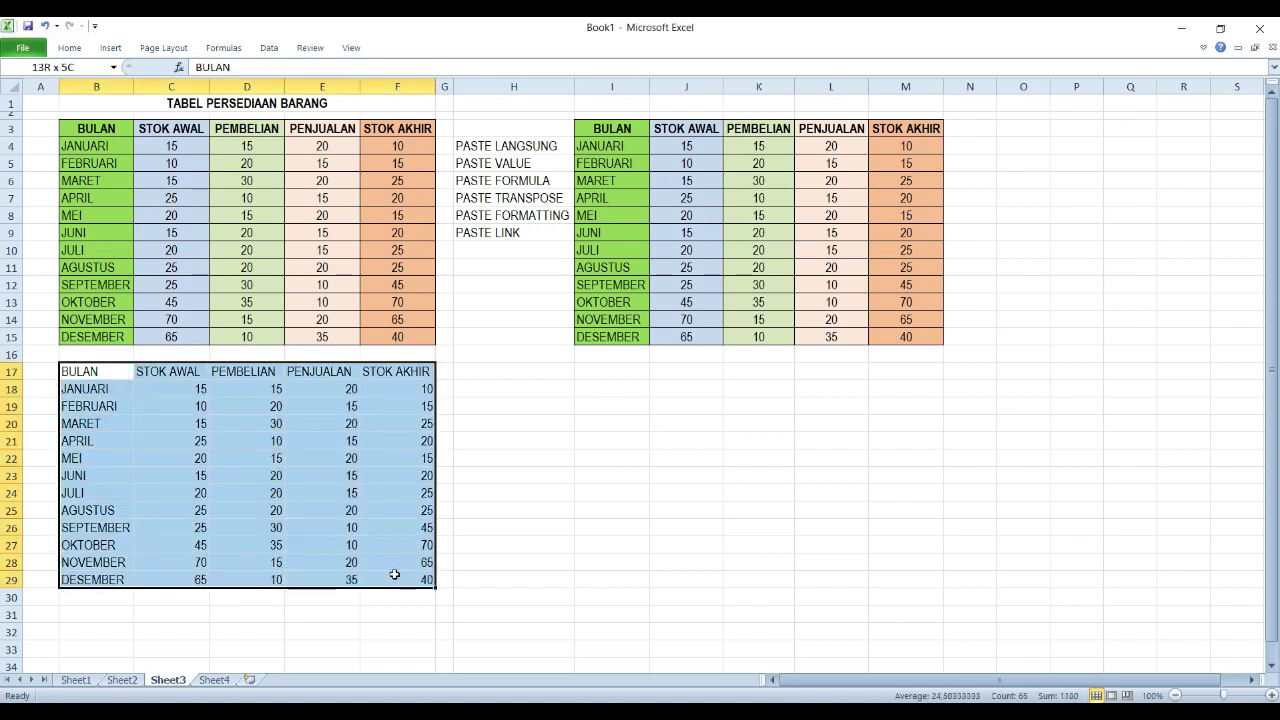
left_click(280, 441)
left_click(425, 390)
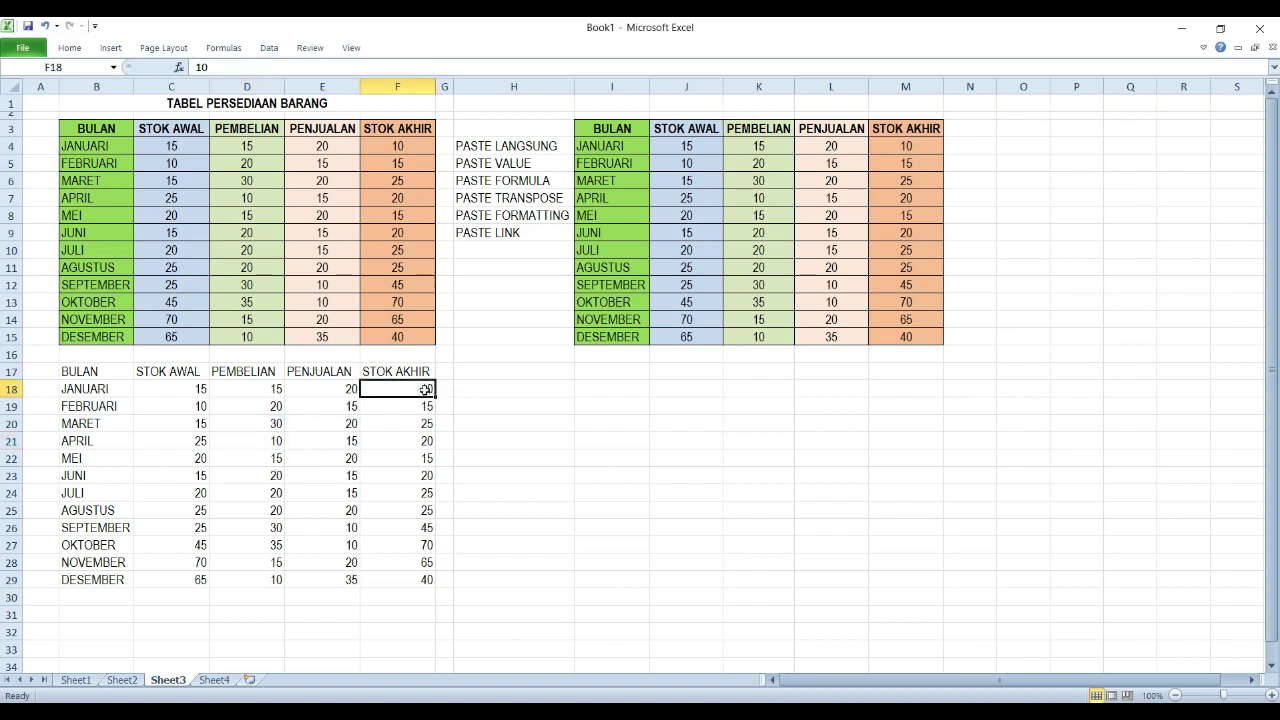
left_click(428, 420)
left_click(431, 403)
left_click(430, 389)
left_click(412, 147)
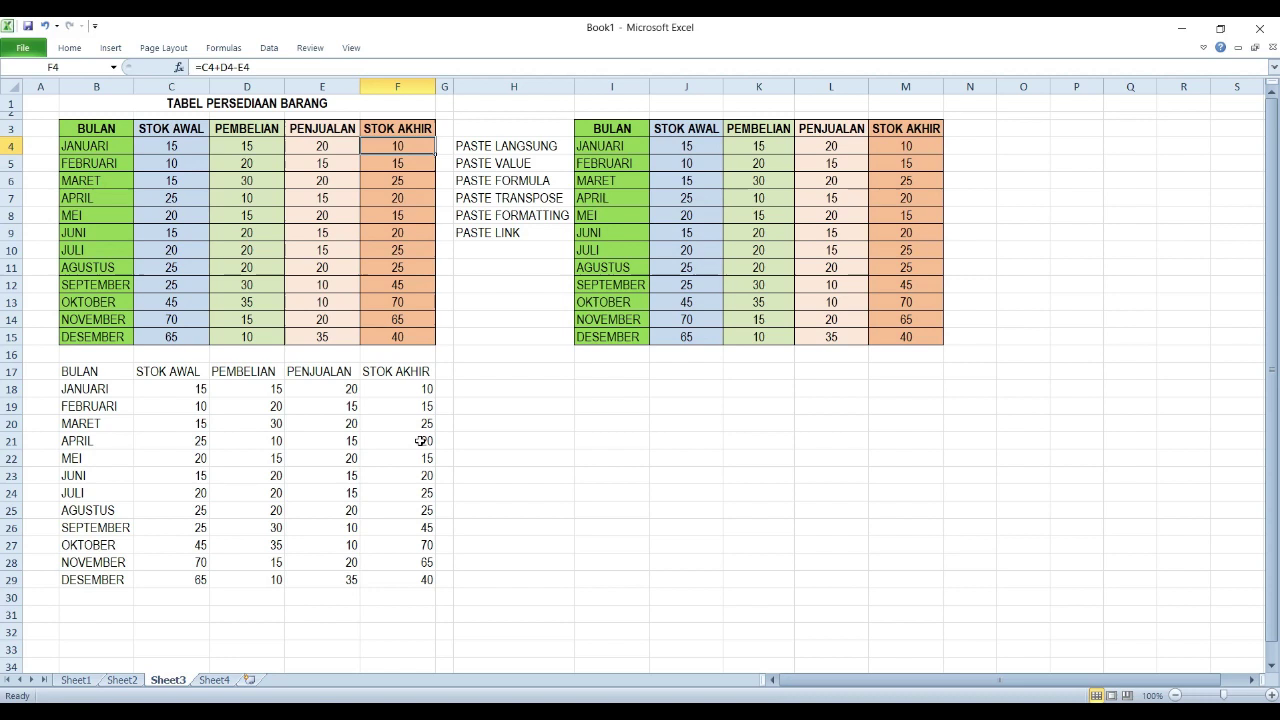
left_click(417, 389)
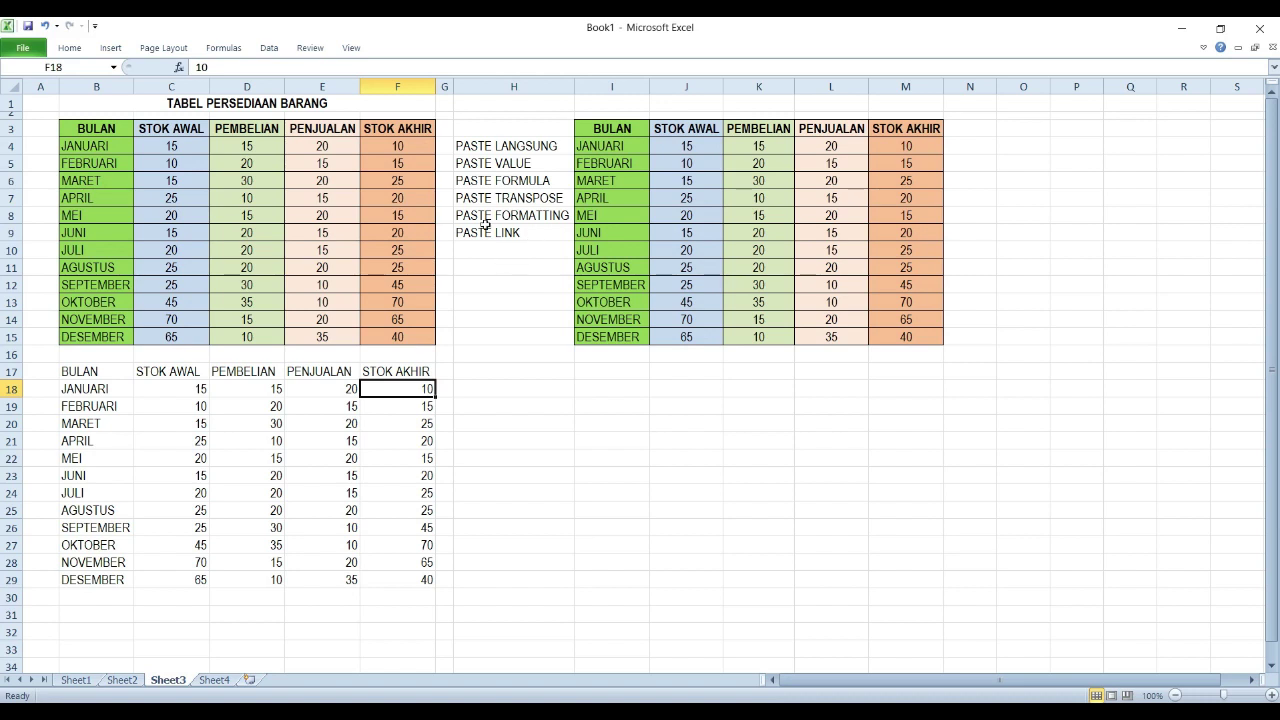
Step: Copy the inventory table B3:F15 and paste it with the Formulas option at I17, ending copy mode
left_click_drag(105, 128, 390, 338)
key("ctrl+c")
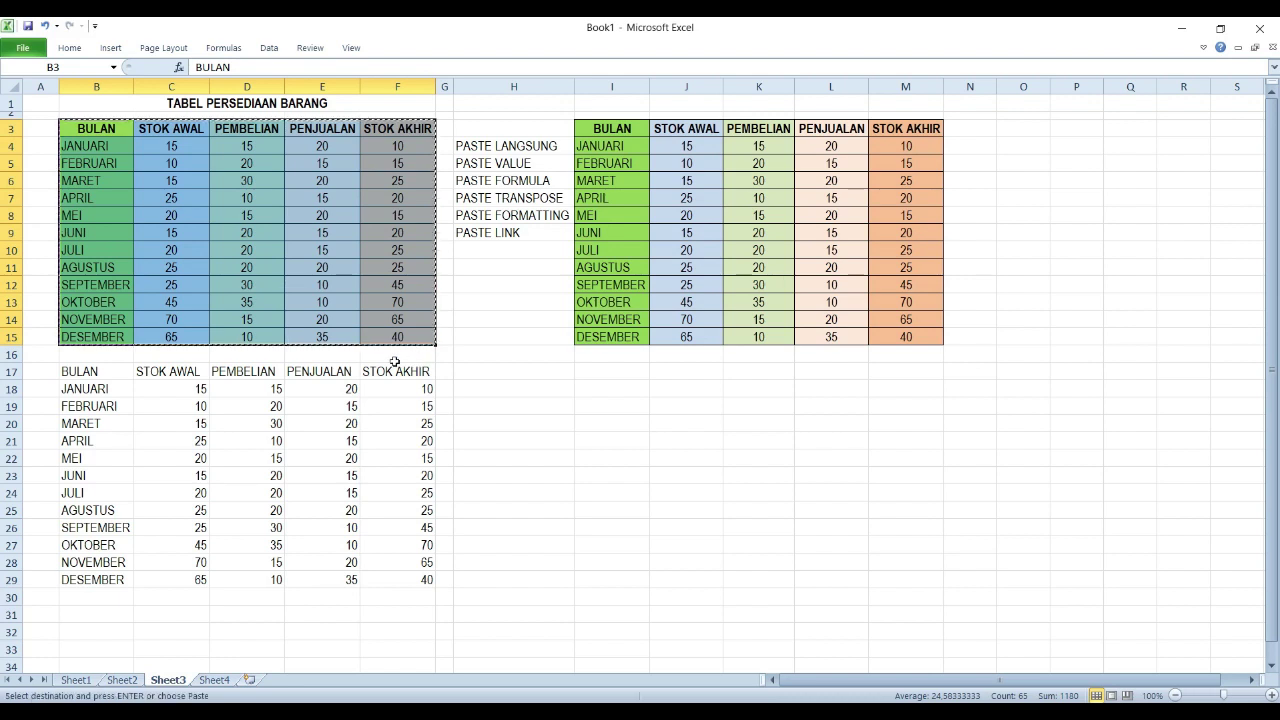
right_click(606, 375)
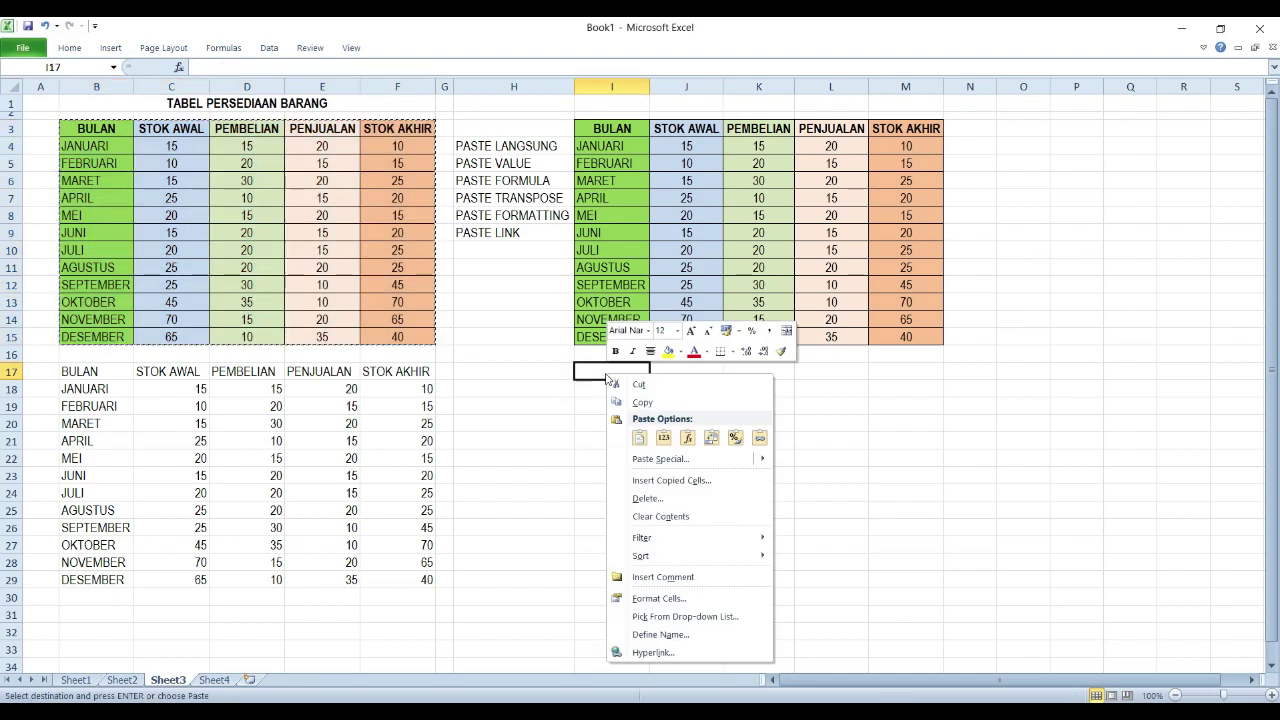
left_click(688, 438)
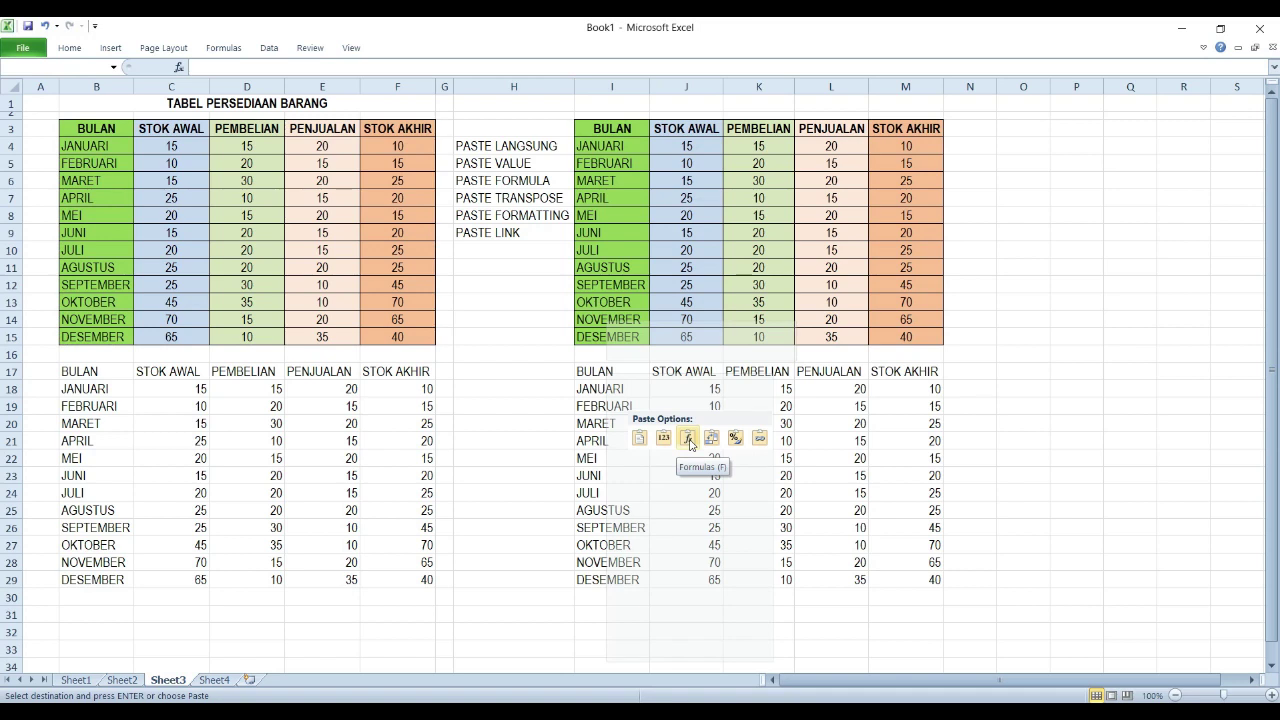
left_click(759, 490)
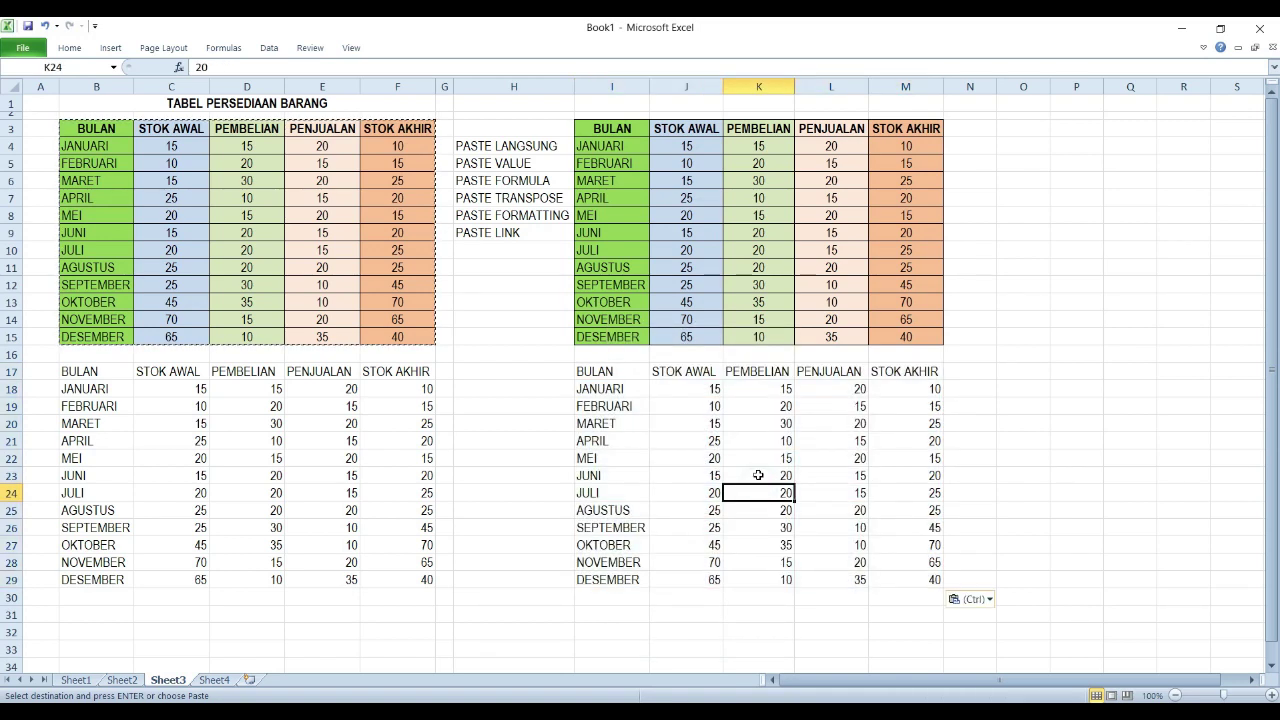
key("Escape")
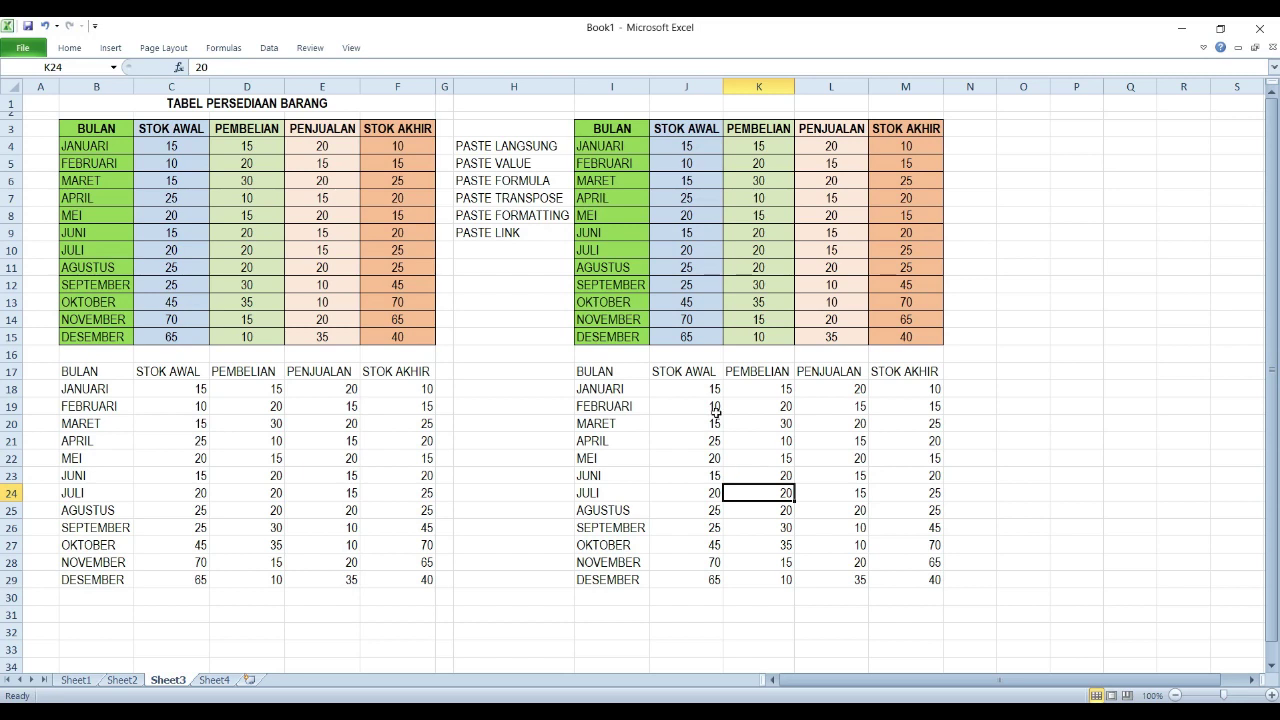
Step: Compare the STOK AKHIR cells of the formulas-only table with those of the values-only table and the original table
left_click(929, 410)
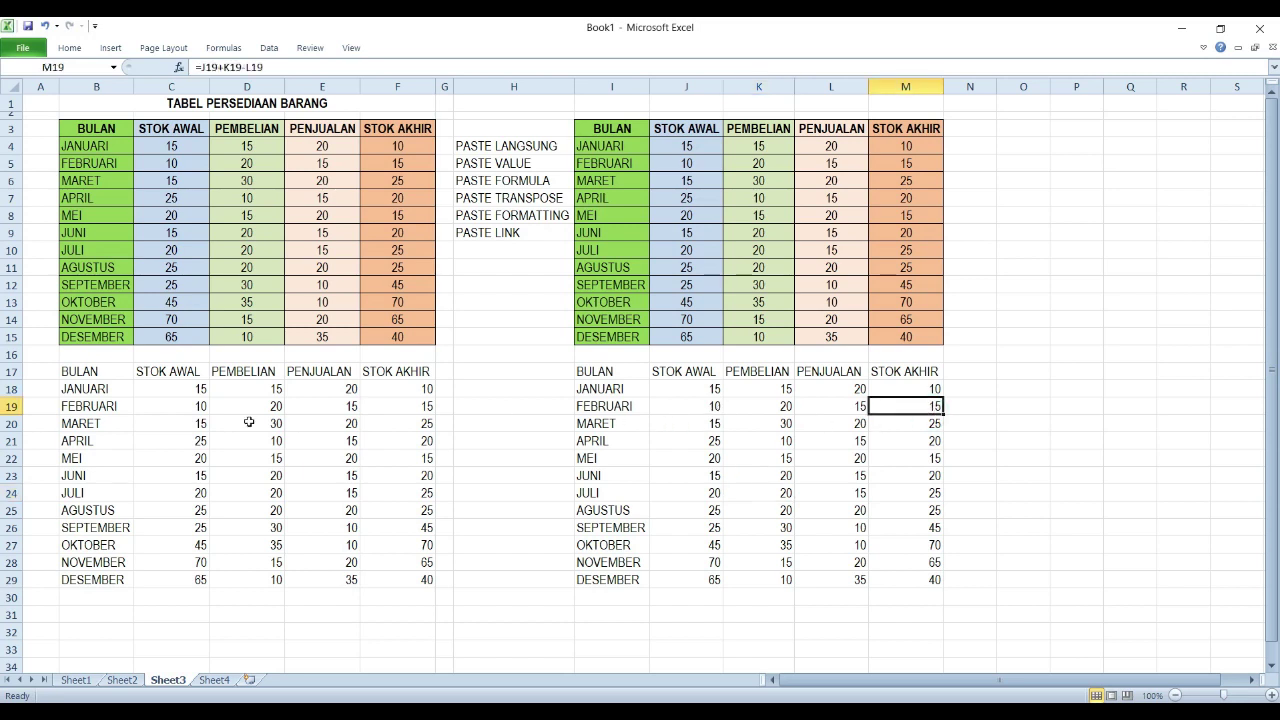
left_click_drag(96, 375, 376, 578)
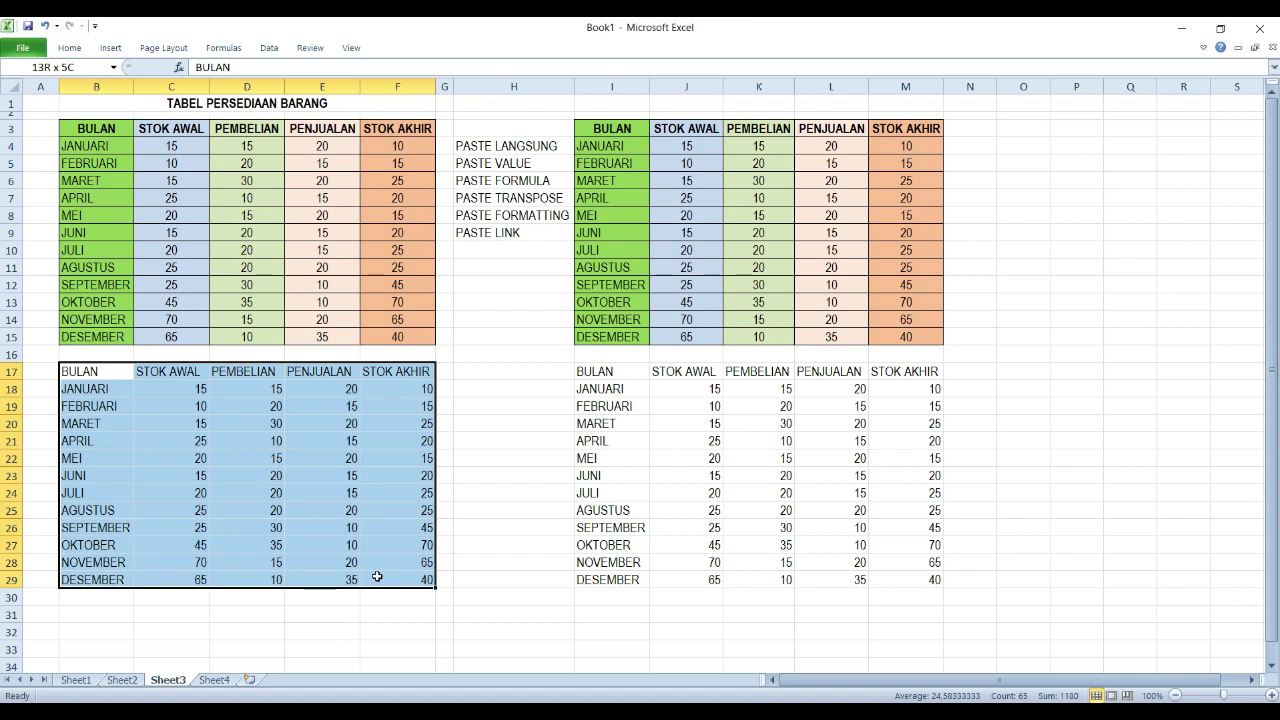
left_click(421, 390)
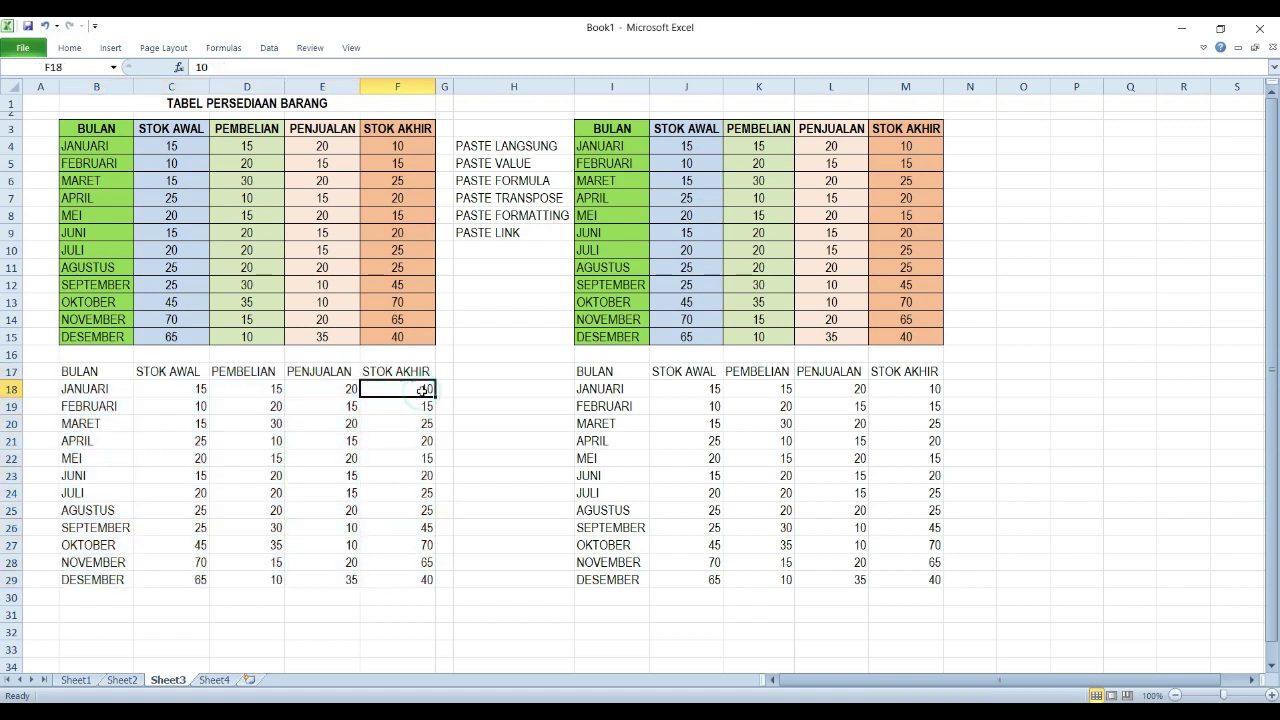
left_click_drag(612, 373, 884, 580)
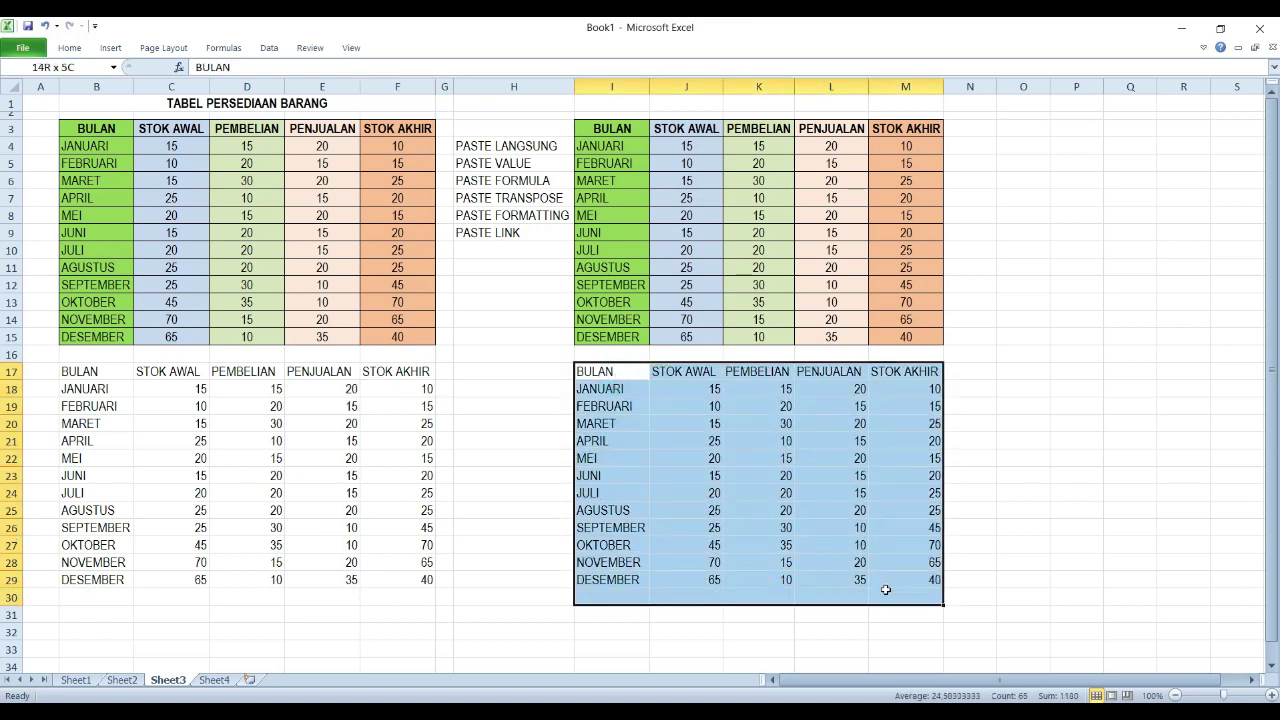
left_click(718, 458)
left_click(930, 390)
left_click(409, 151)
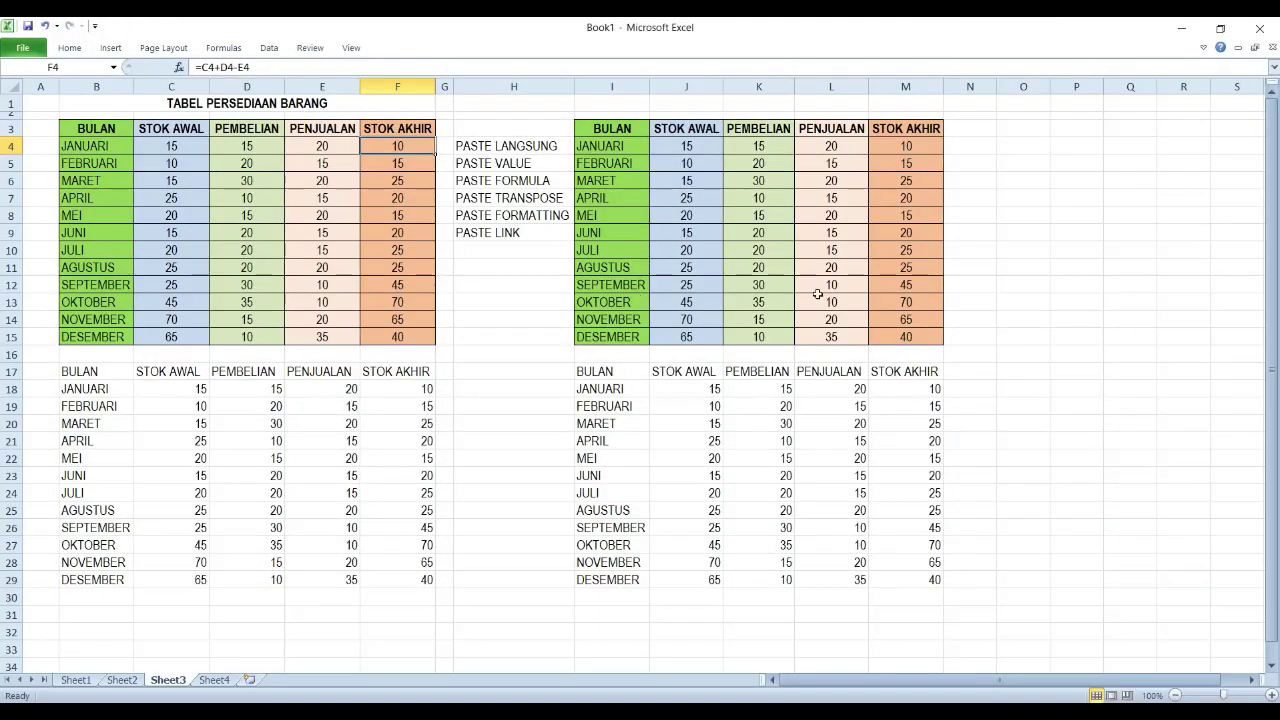
Step: Compare the formula references in M18 of the formulas-only table with the original F4 and the values-only F18
left_click(919, 391)
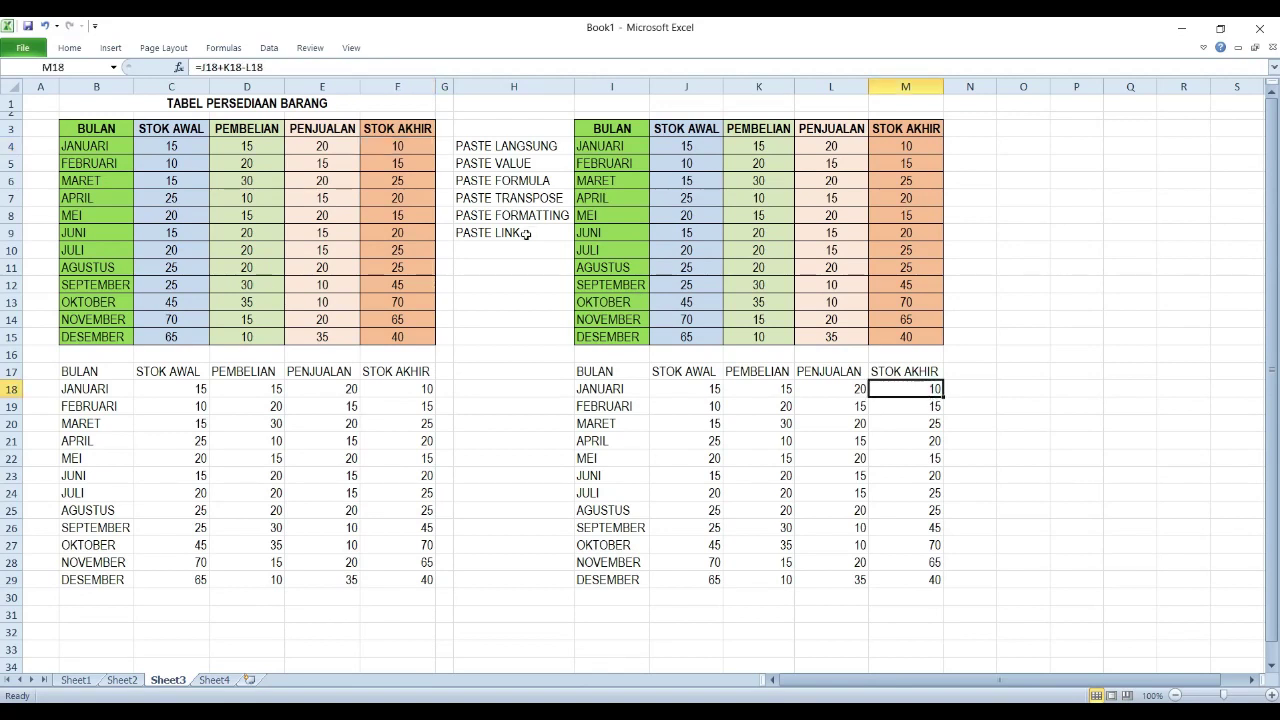
left_click(383, 147)
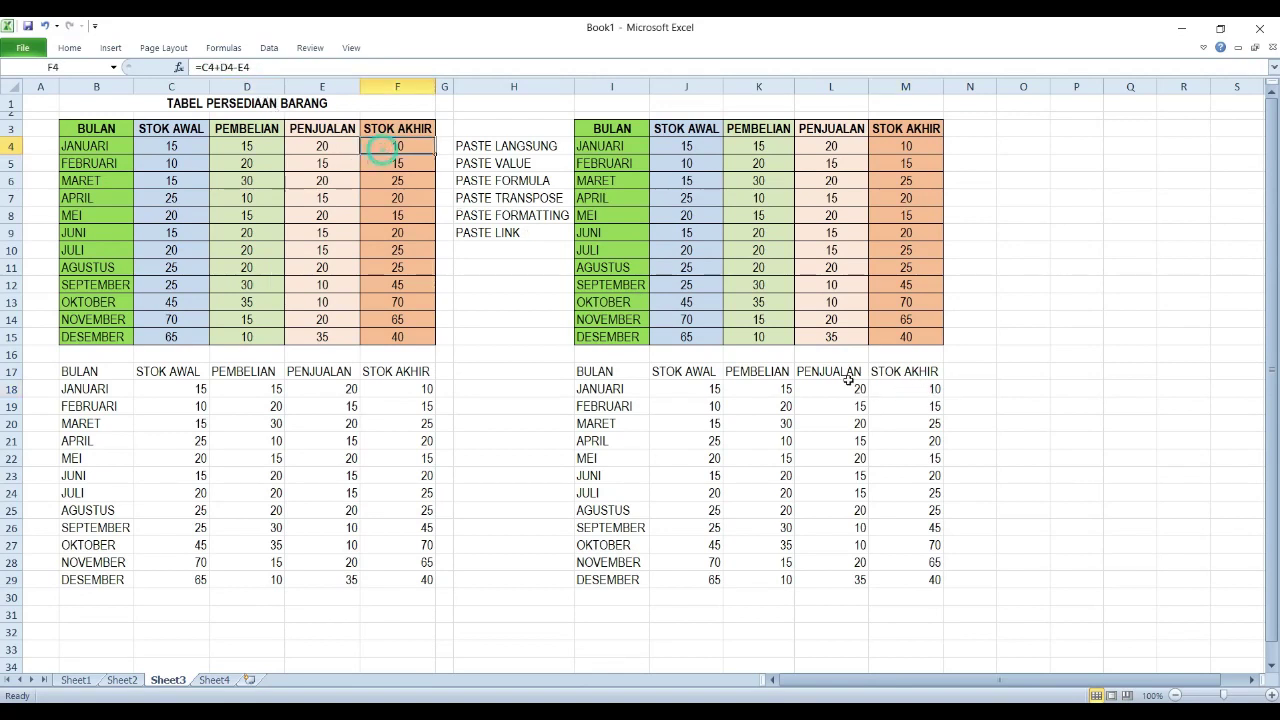
left_click(916, 389)
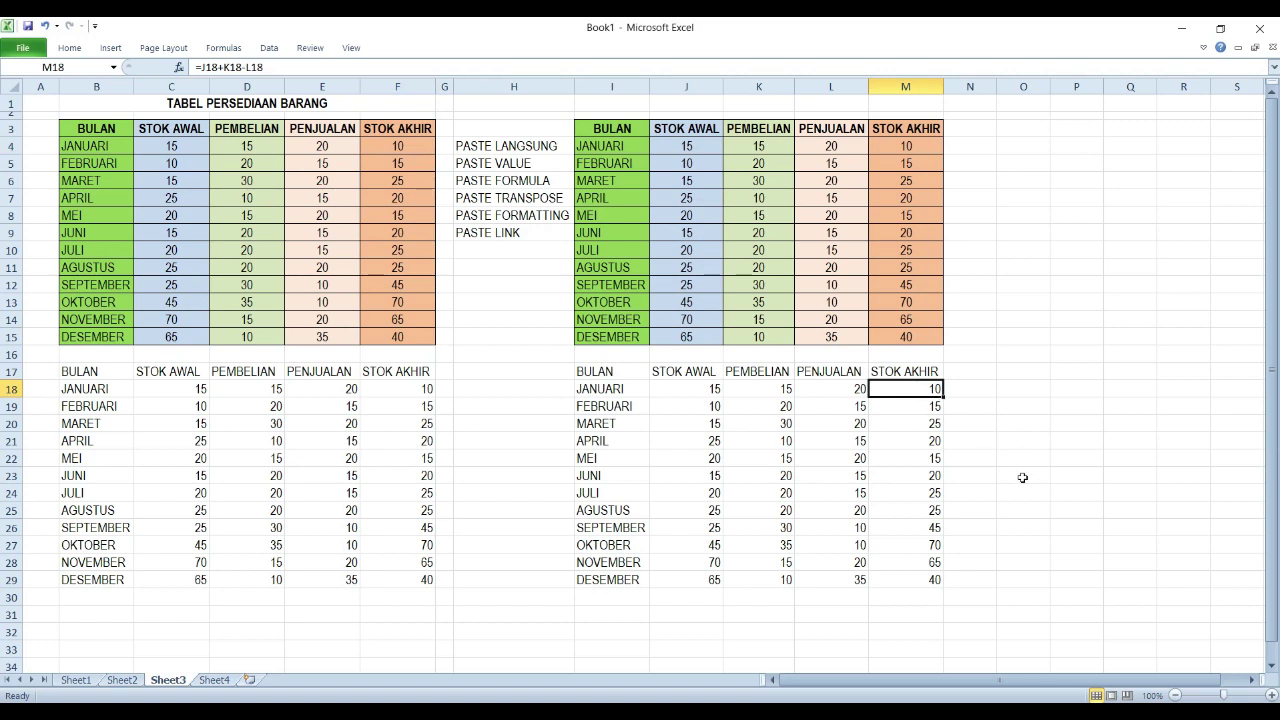
key("F2")
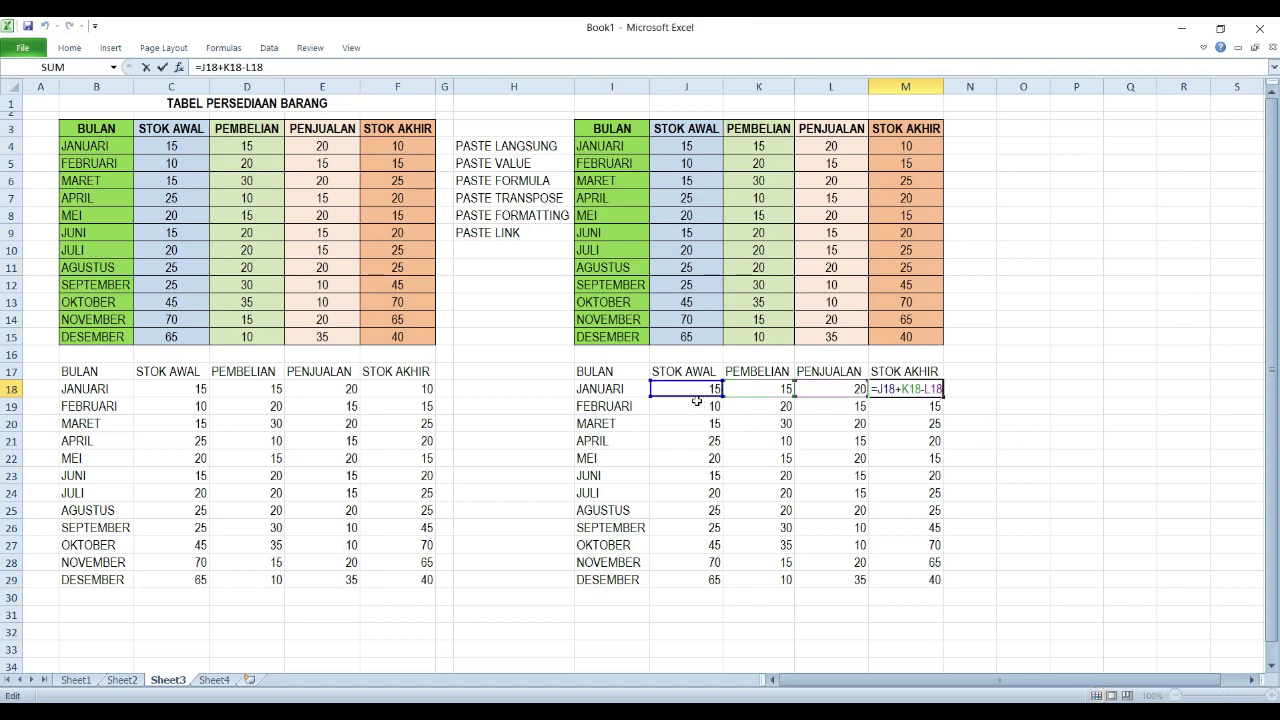
key("Escape")
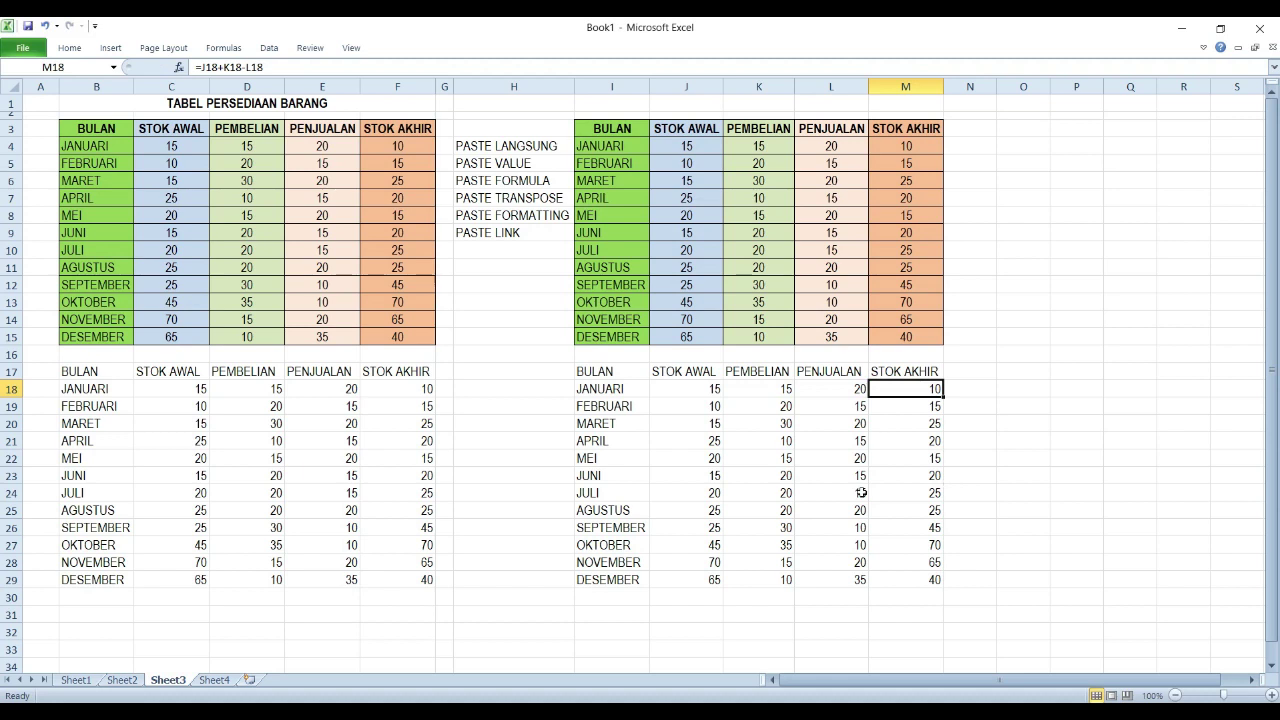
left_click(413, 390)
key("F2")
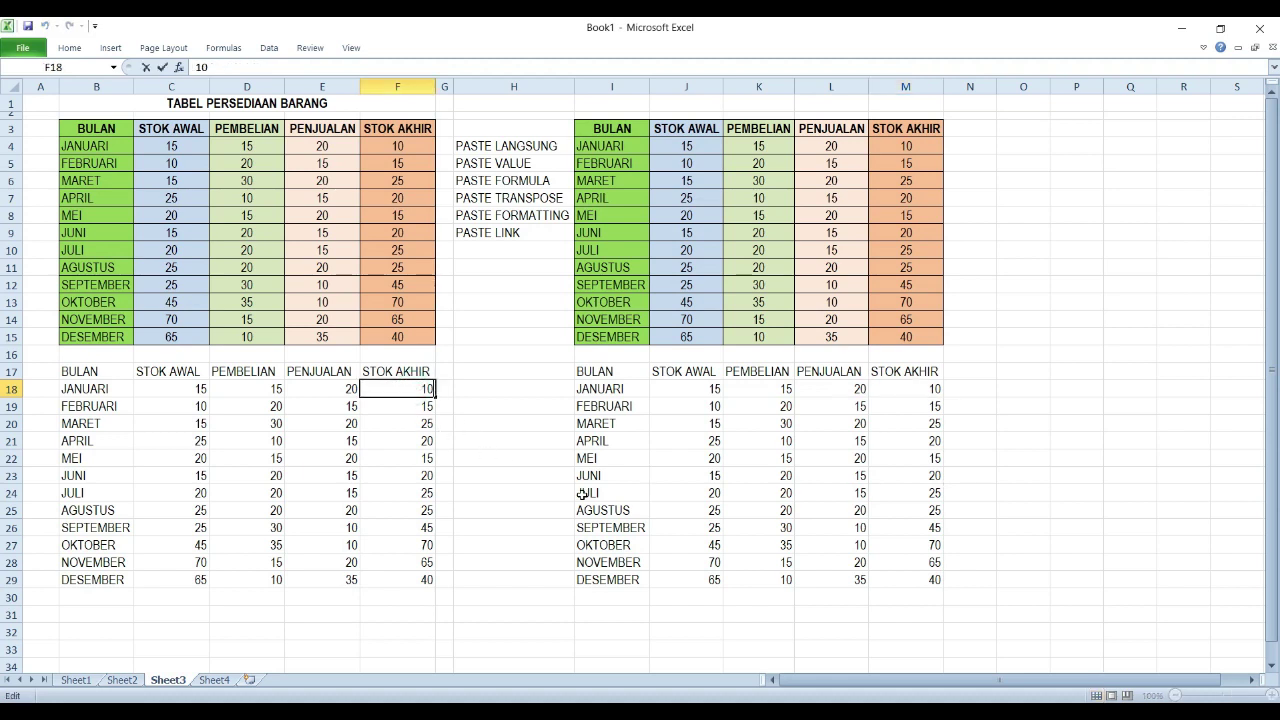
key("Escape")
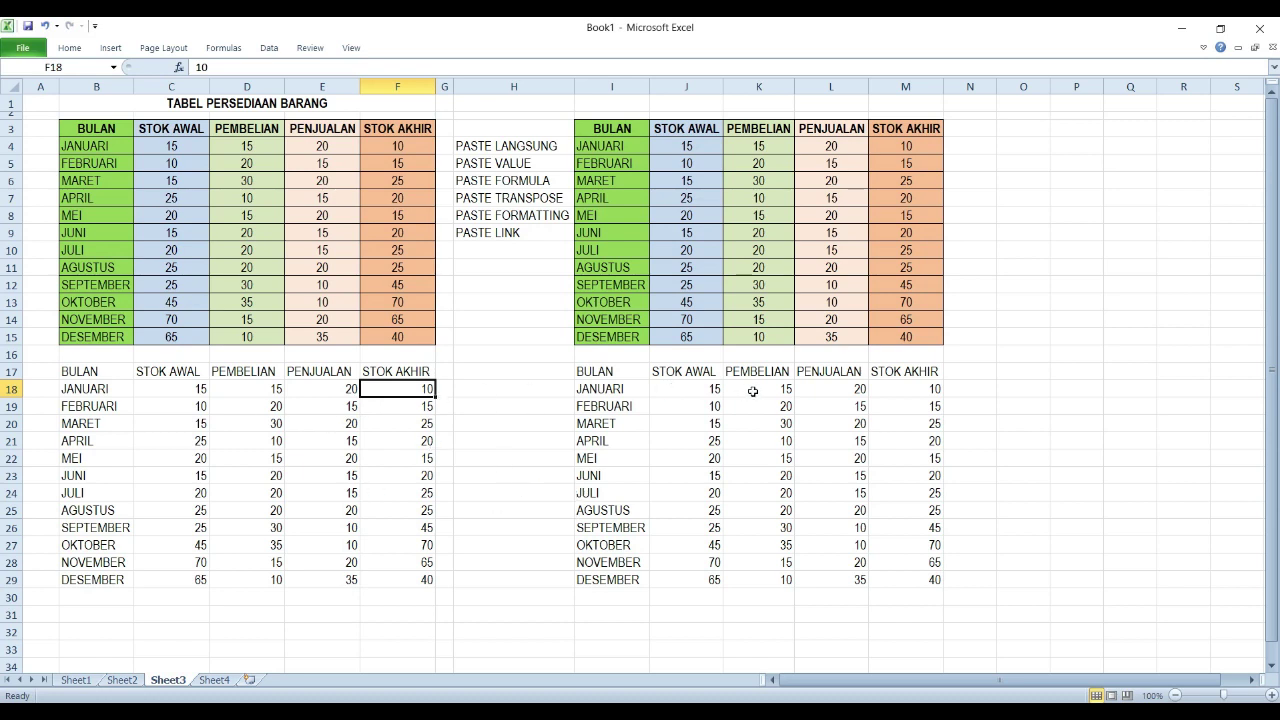
left_click(925, 388)
left_click_drag(626, 380, 920, 571)
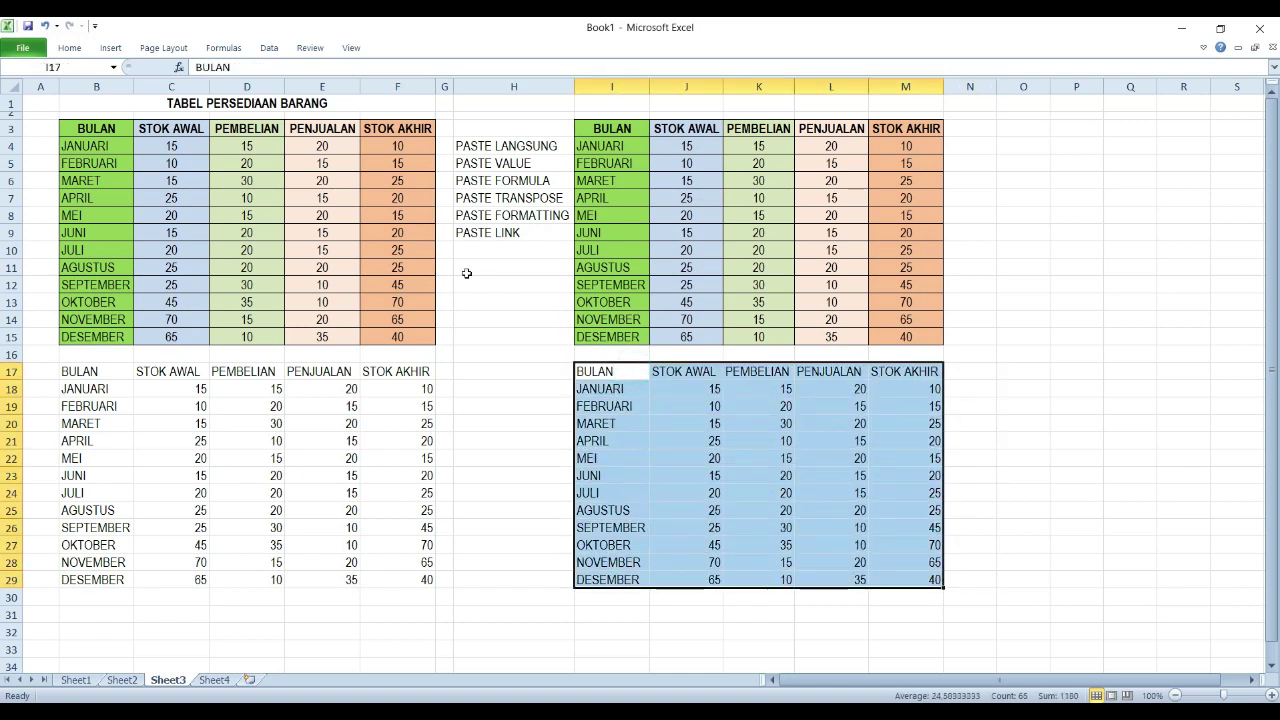
left_click(697, 457)
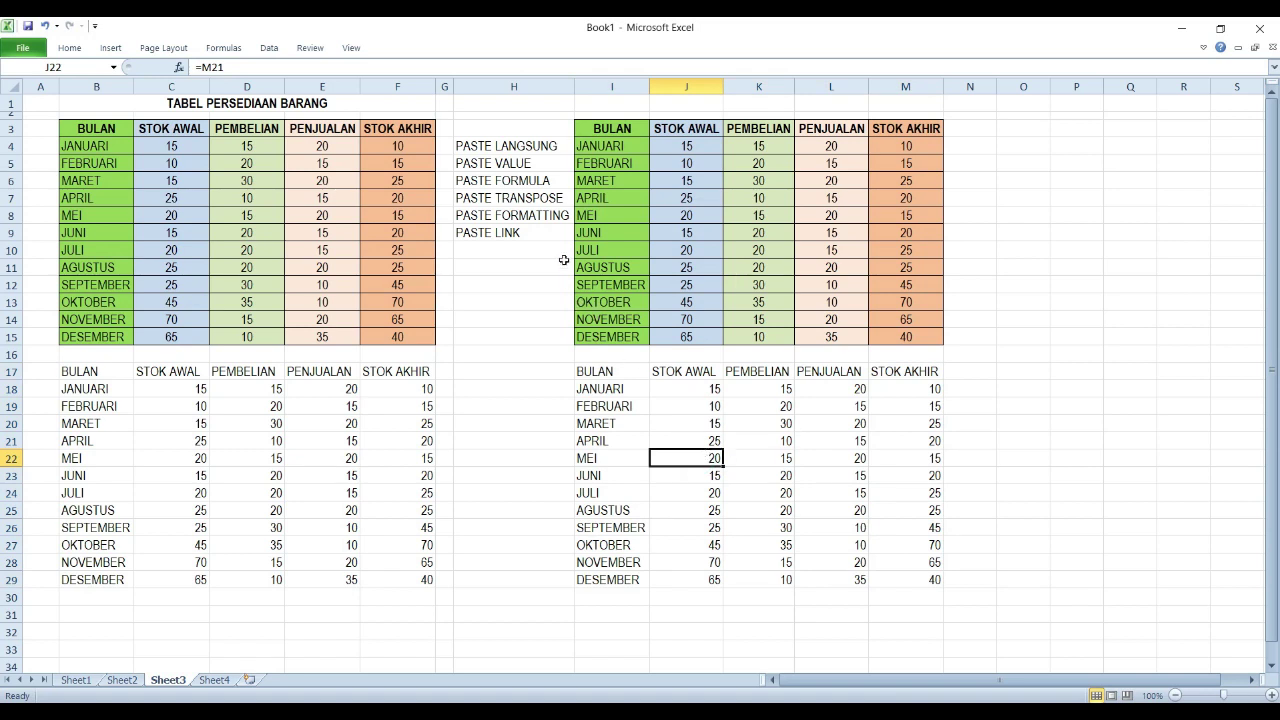
Step: Copy the inventory table B3:F15 and paste only its formatting at O3, ending copy mode
left_click(540, 214)
key("Up")
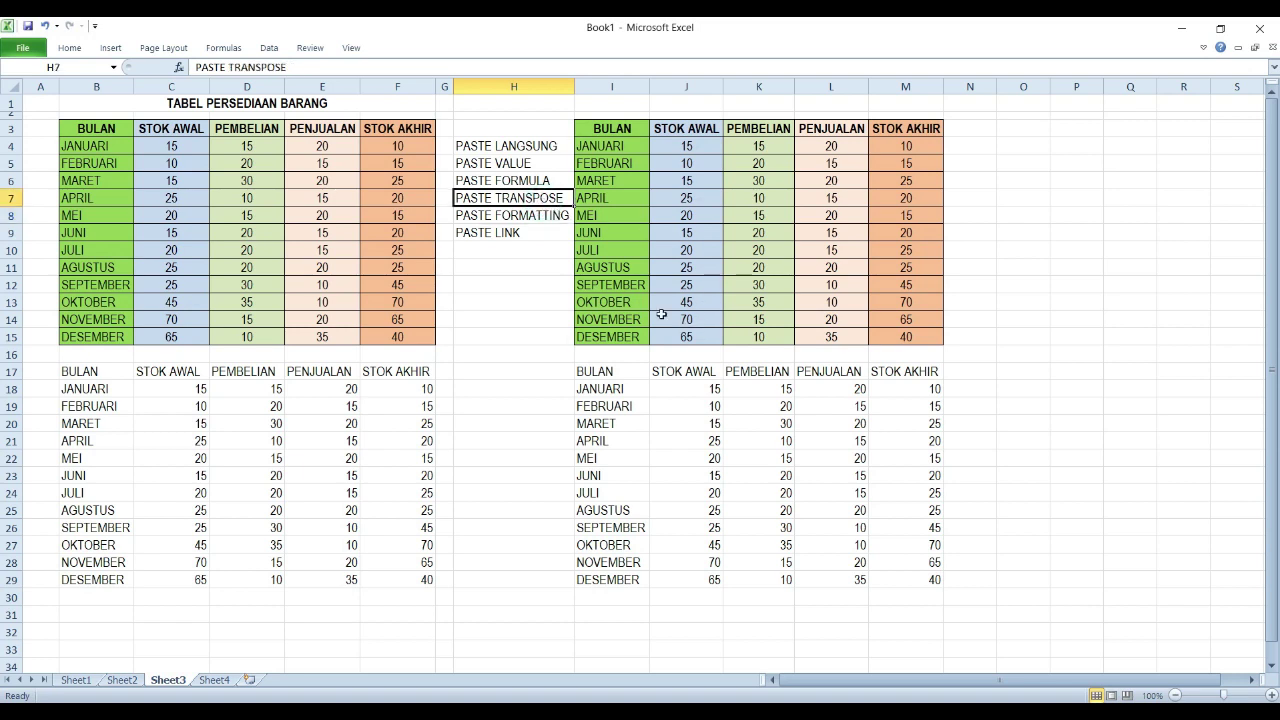
left_click(538, 215)
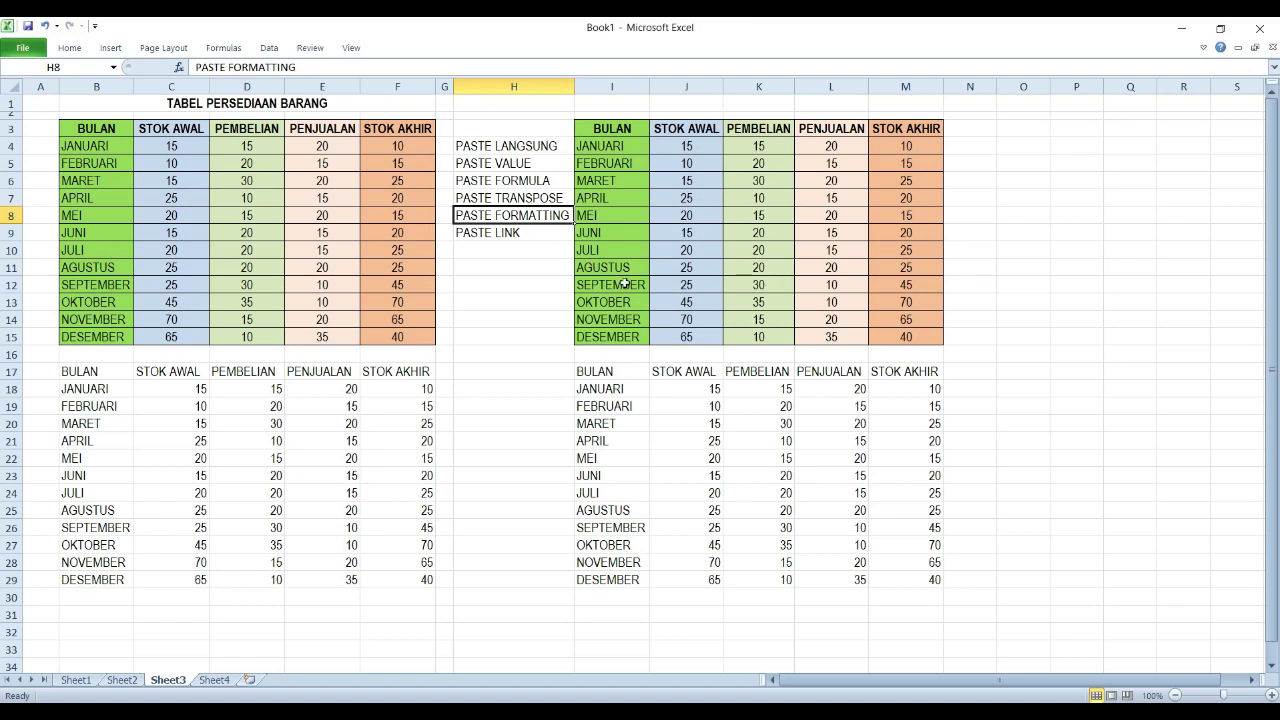
scroll(624, 284, "down", 1)
left_click_drag(88, 124, 336, 312)
key("ctrl+c")
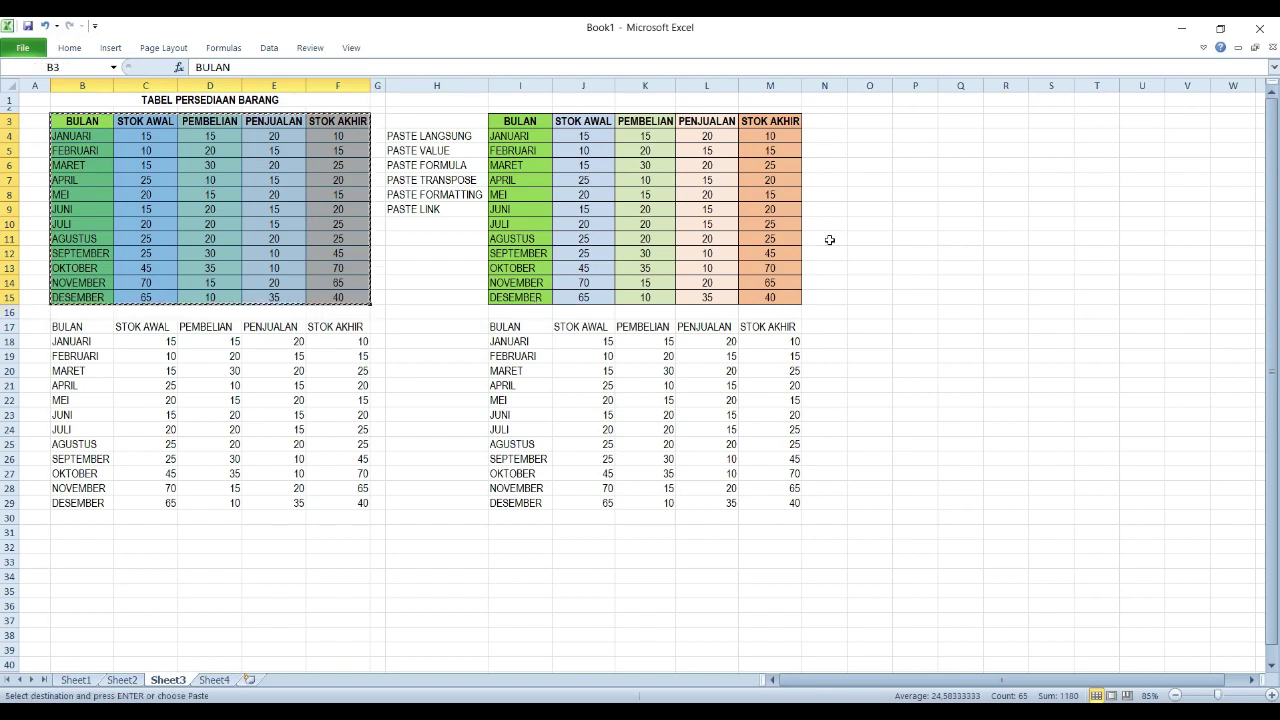
right_click(878, 127)
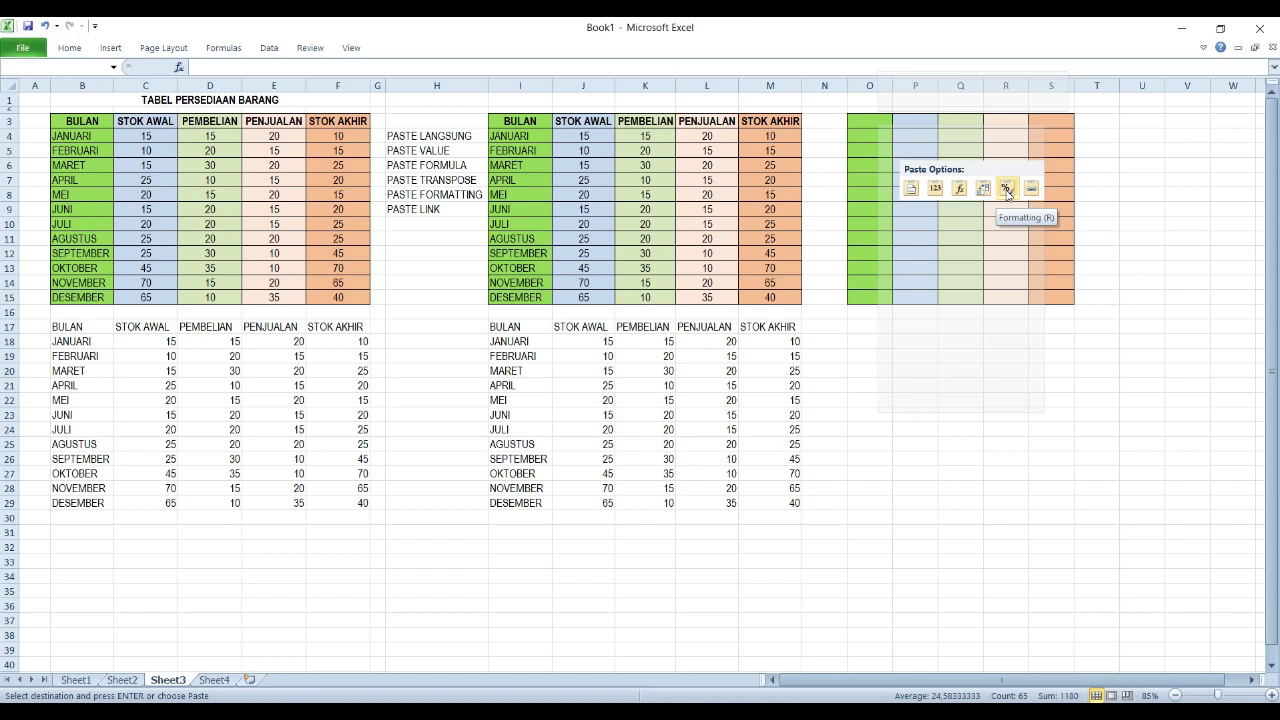
left_click(1007, 189)
left_click(970, 265)
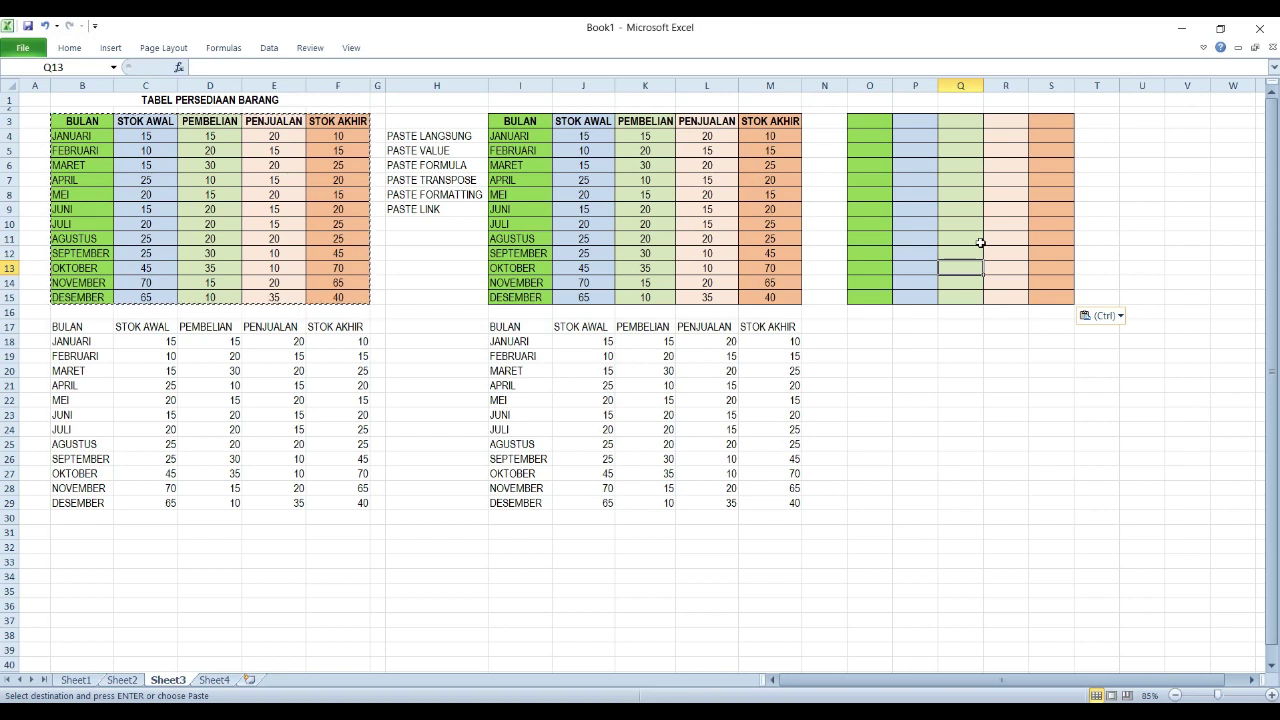
key("Escape")
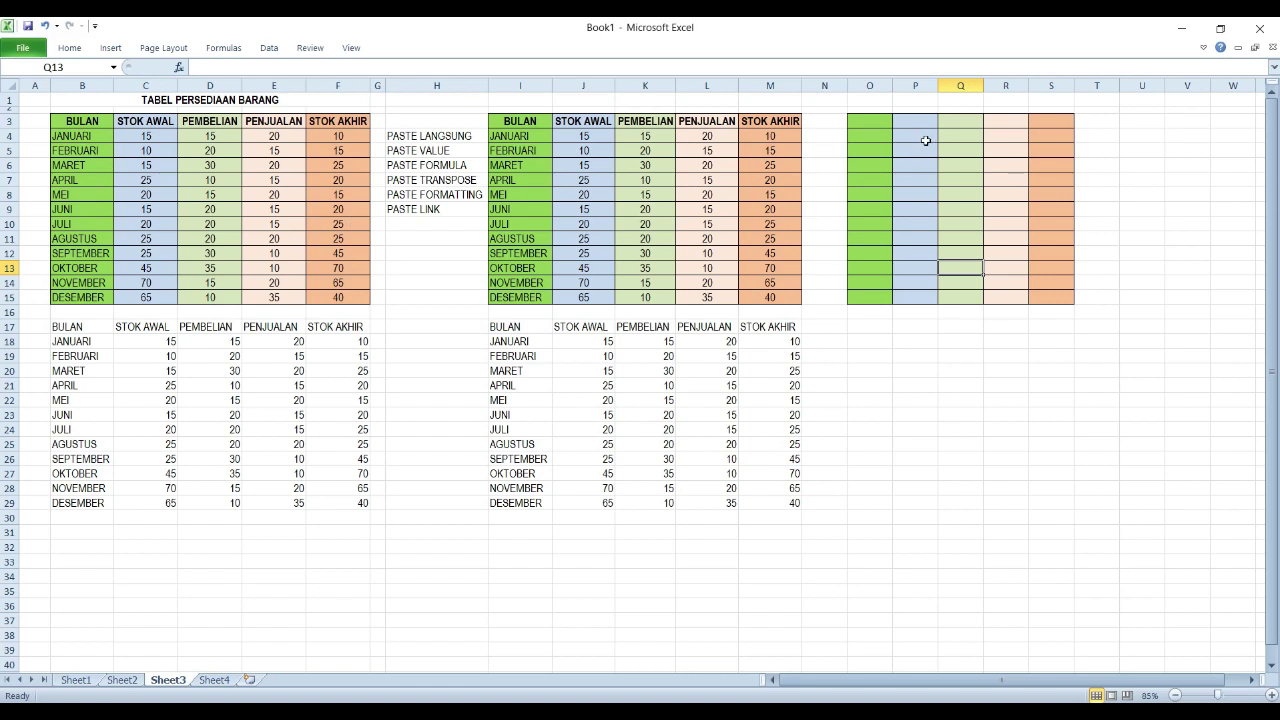
left_click_drag(869, 121, 1041, 293)
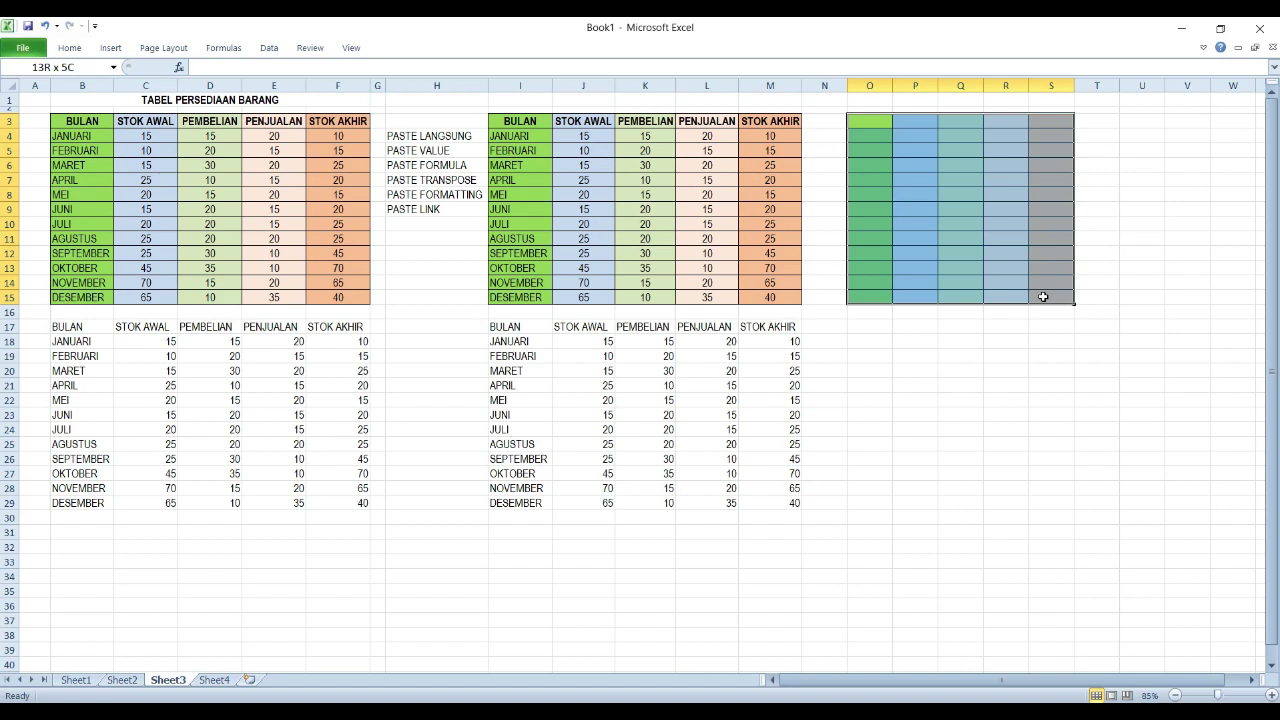
left_click_drag(1043, 297, 1043, 297)
left_click(452, 197)
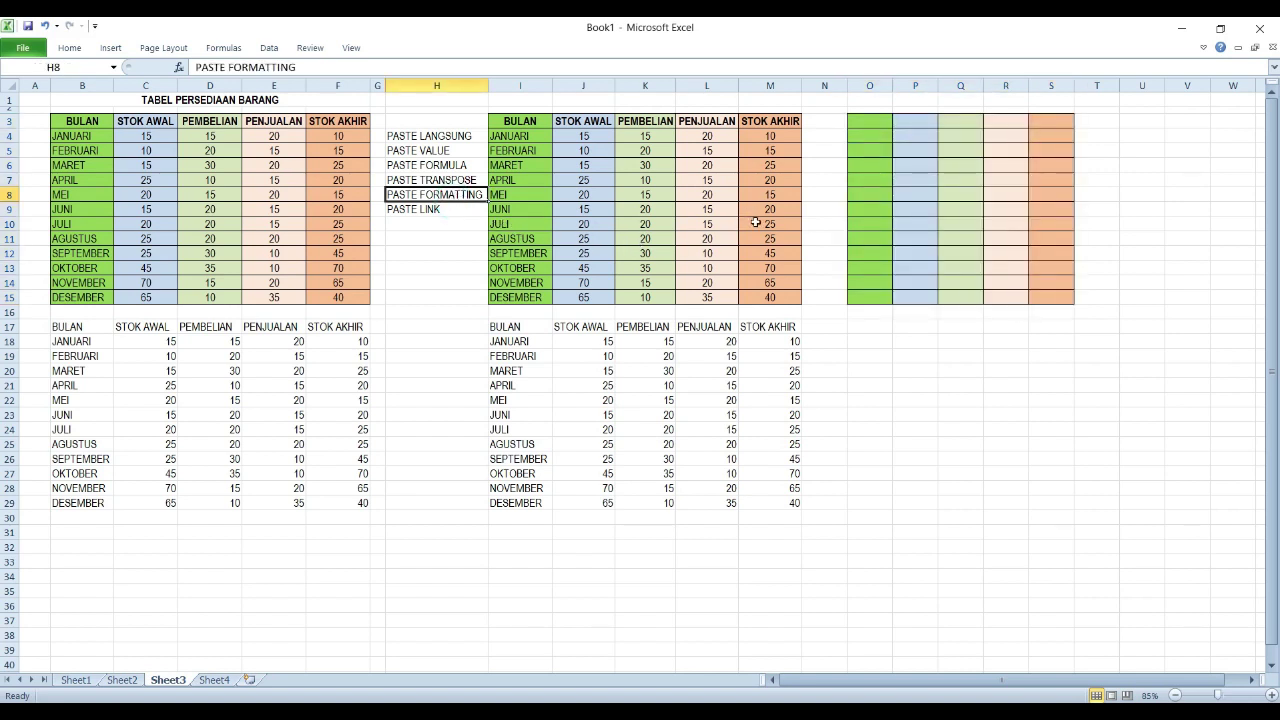
Step: Copy the inventory table B3:F15 again and paste it as a link at O17
left_click(446, 212)
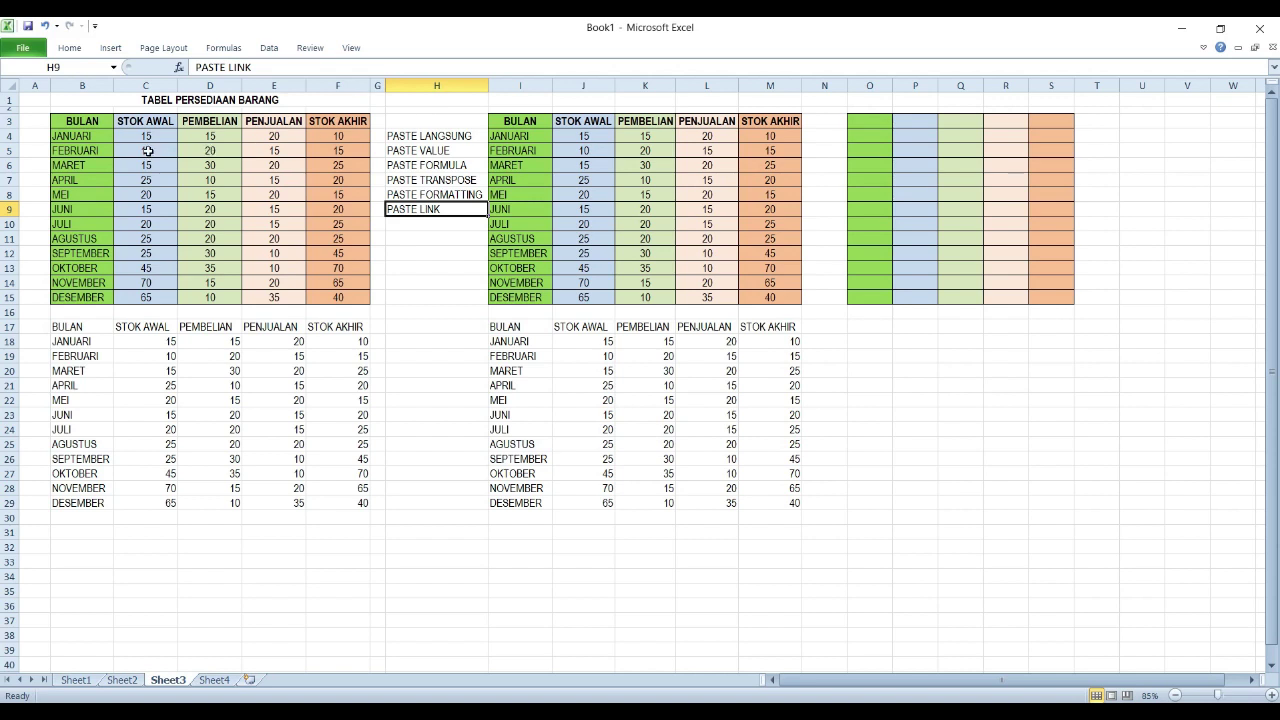
left_click_drag(95, 121, 336, 293)
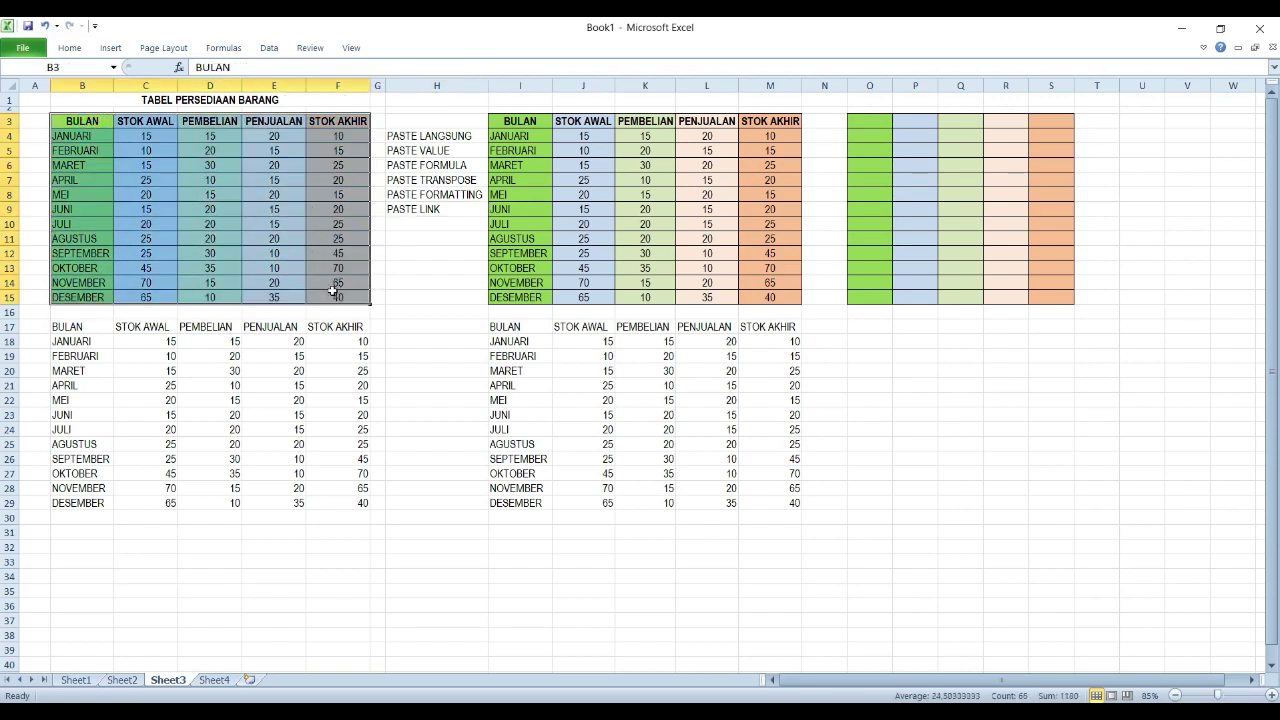
right_click(284, 246)
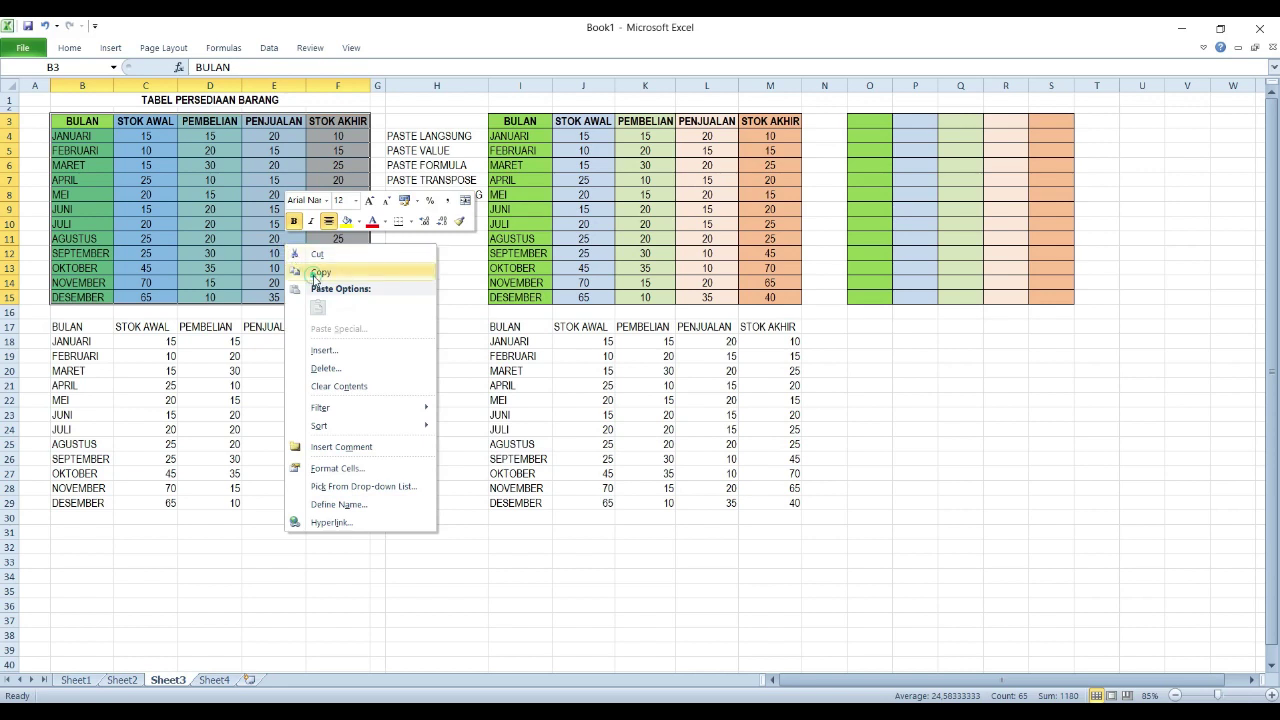
left_click(318, 272)
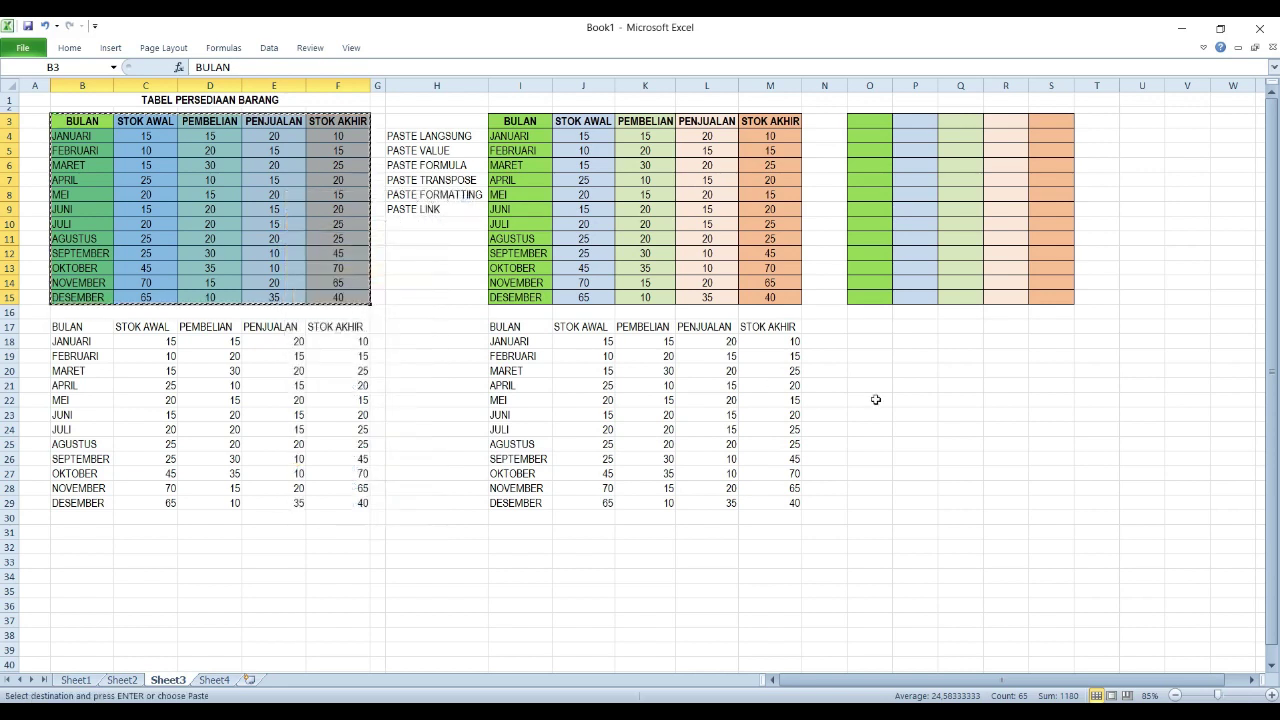
right_click(878, 327)
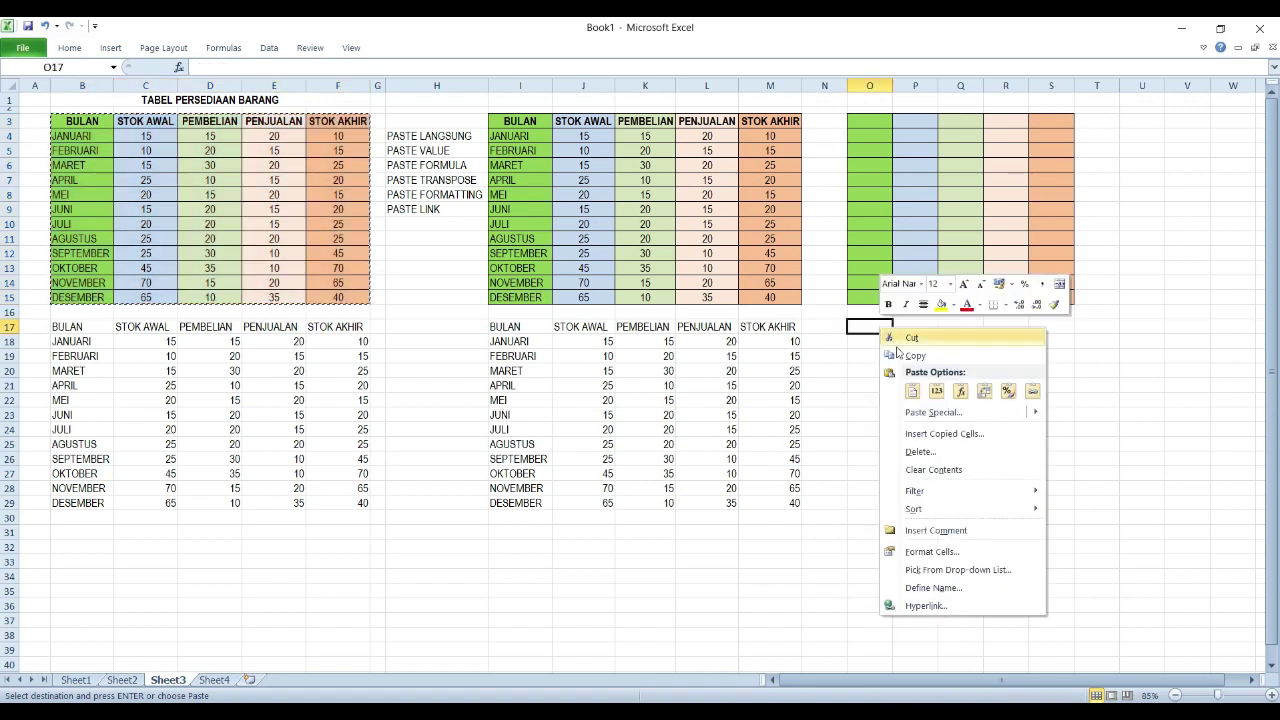
left_click(1033, 392)
left_click(1048, 386)
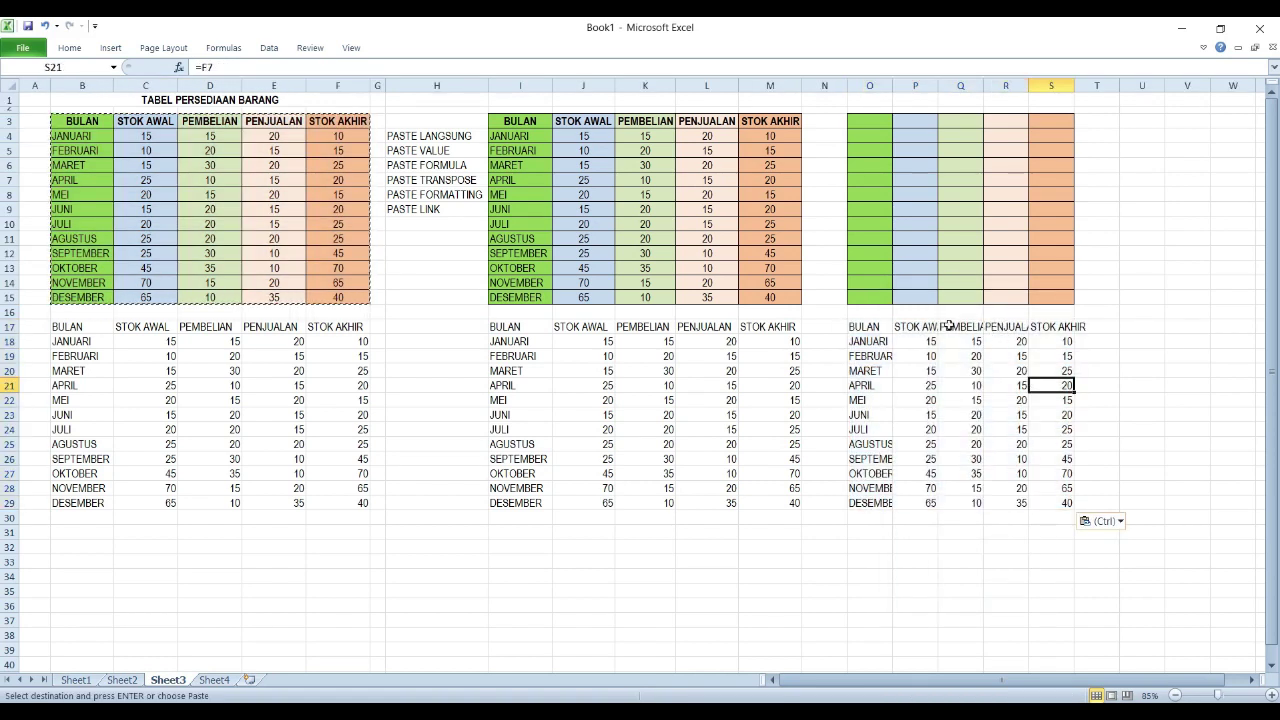
Step: Widen columns O to S so the linked table's headers and month names fit, and end copy mode
left_click_drag(870, 85, 1050, 85)
left_click_drag(894, 85, 911, 85)
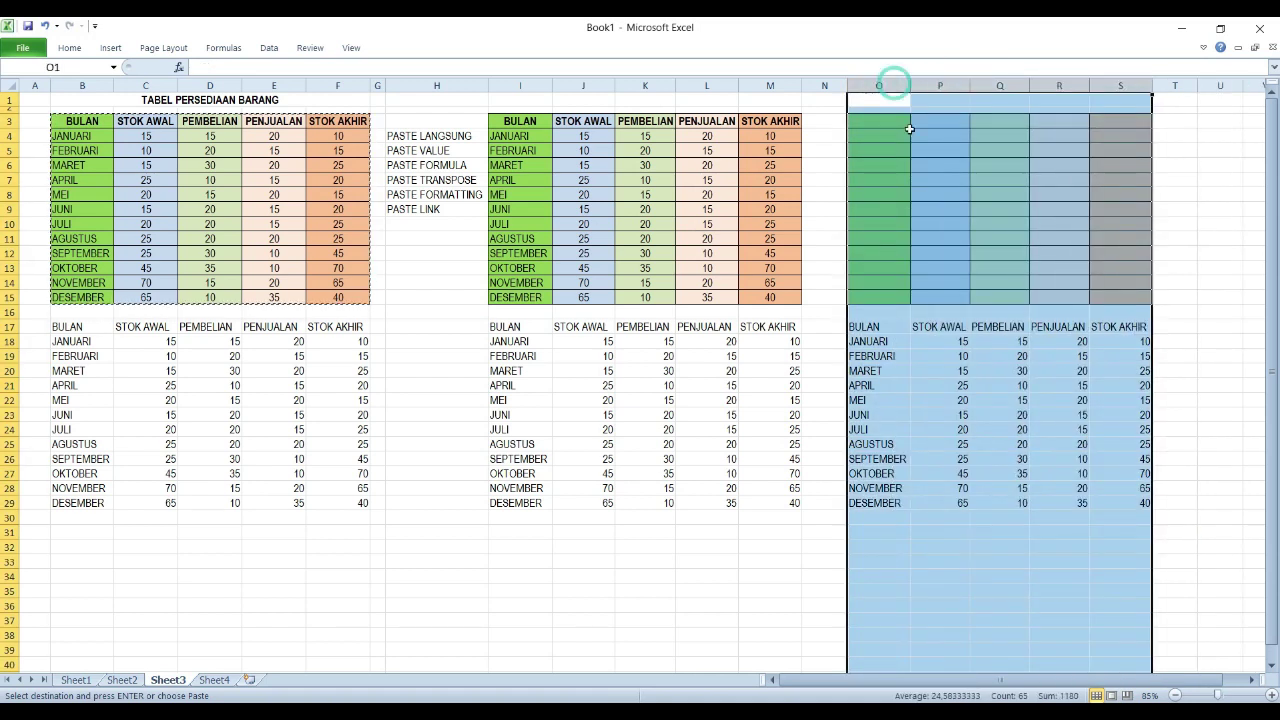
left_click(1060, 370)
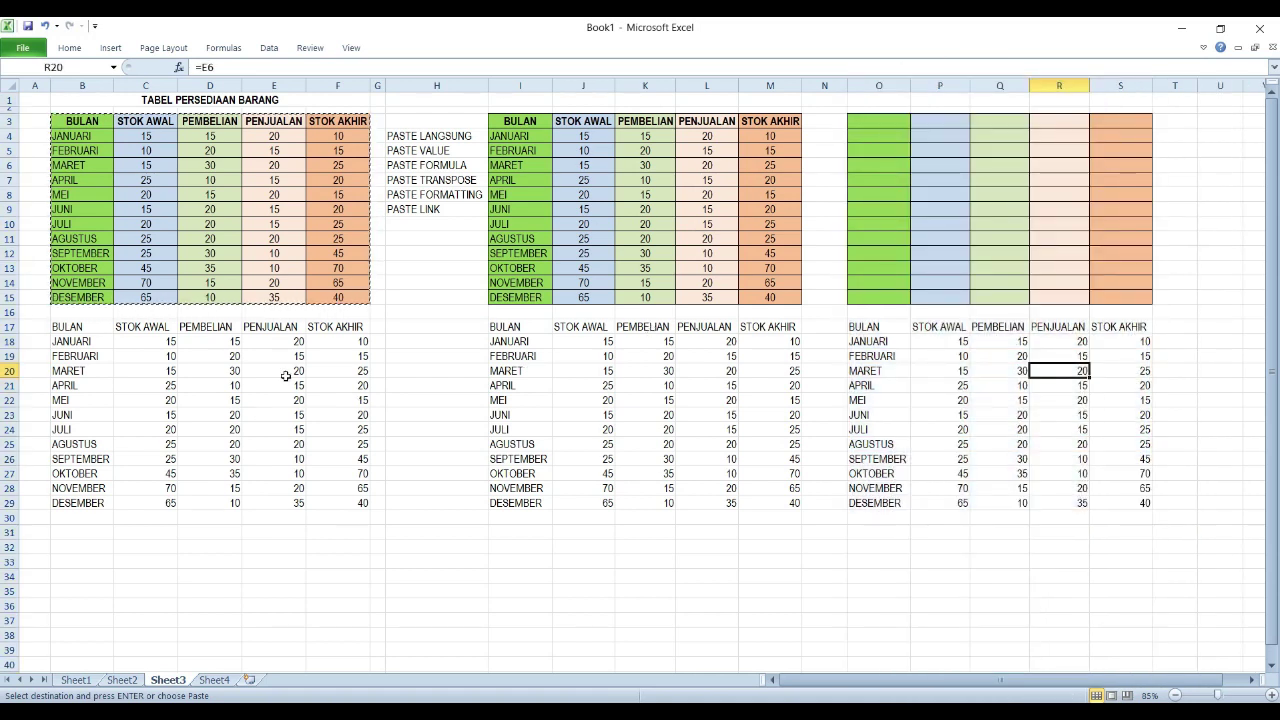
key("Escape")
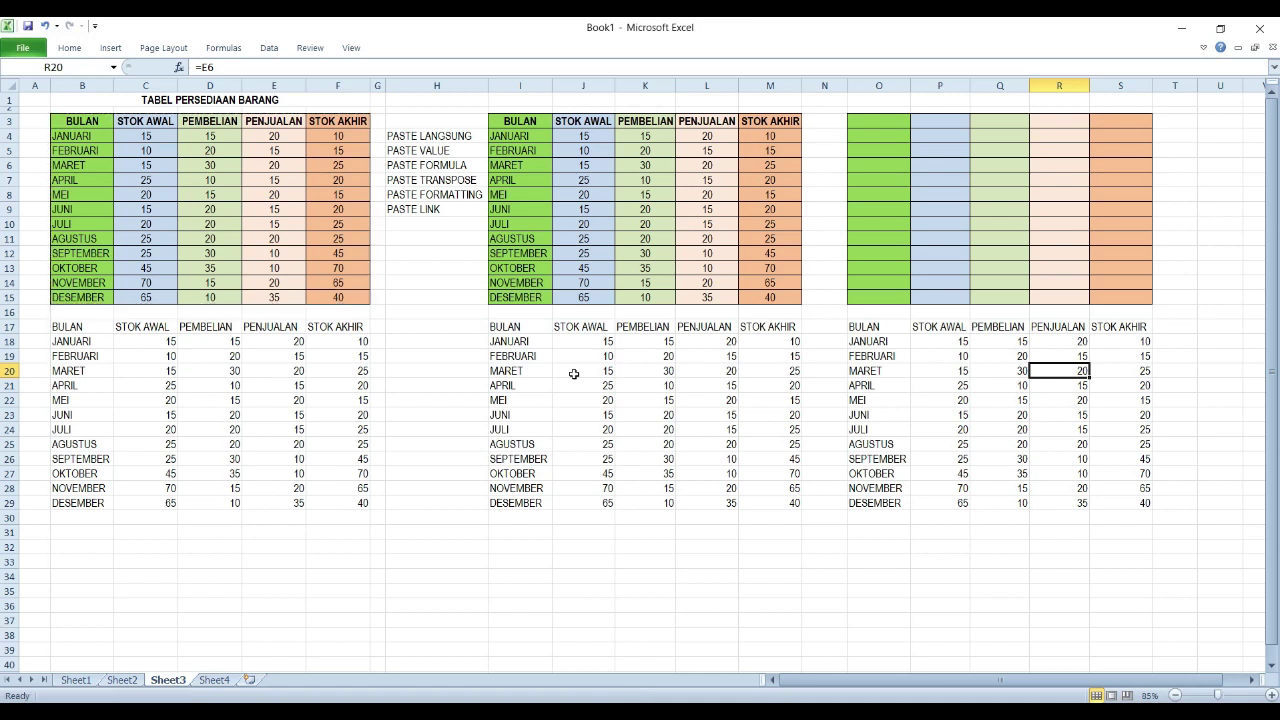
Step: Compare the cell contents of the linked table O17:S29 with the values-only and formulas-only tables and the original source range
left_click(596, 356)
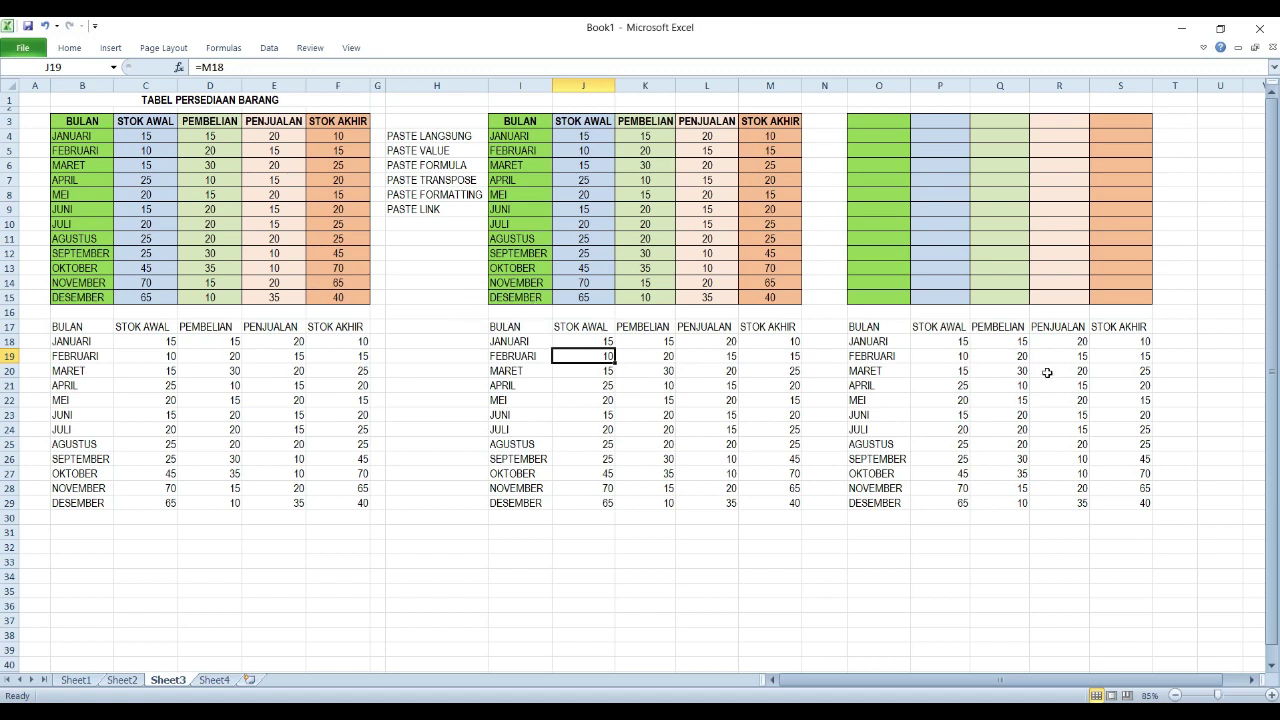
left_click(273, 367)
left_click(625, 340)
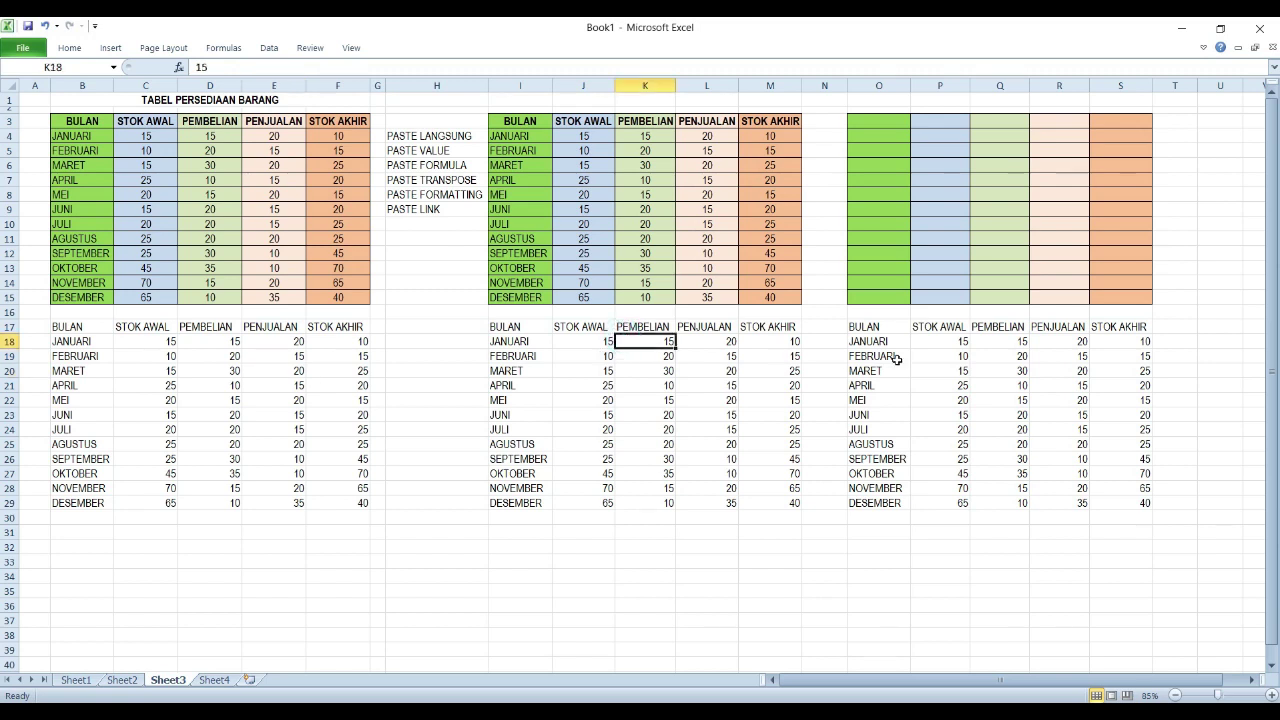
left_click(1012, 345)
left_click(1133, 341)
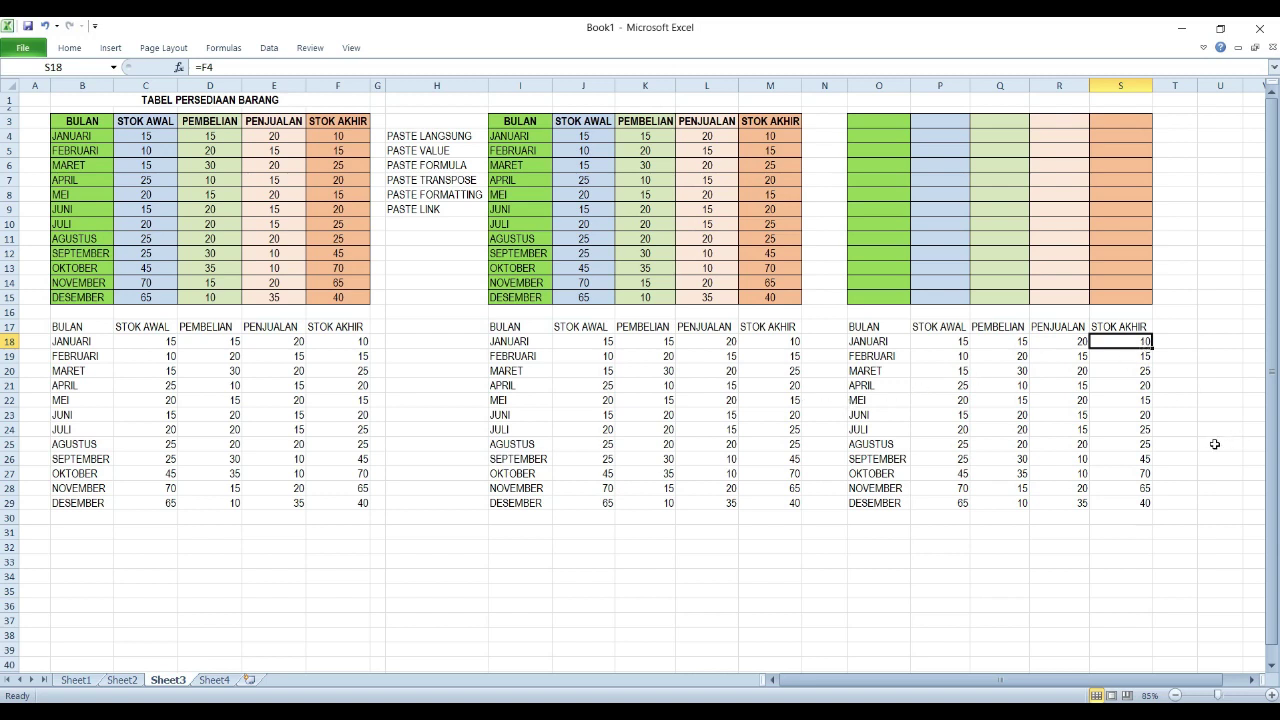
key("F2")
key("Escape")
left_click_drag(86, 120, 338, 302)
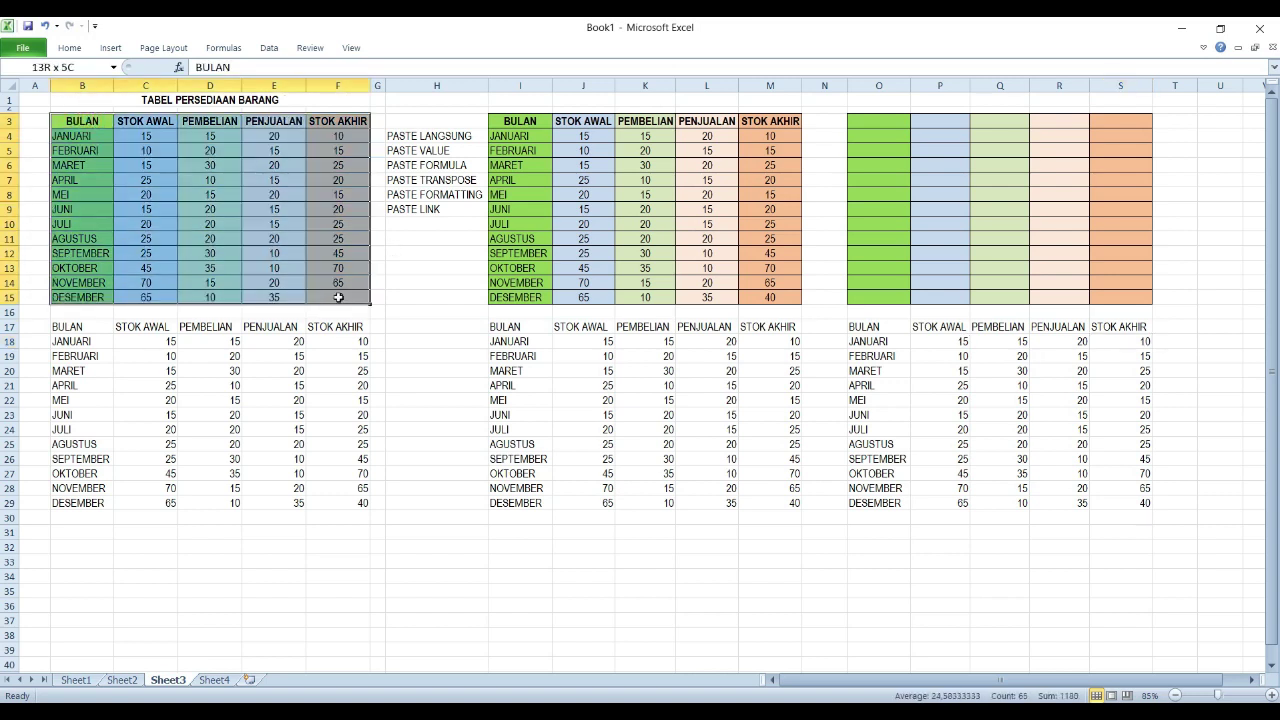
left_click(134, 228)
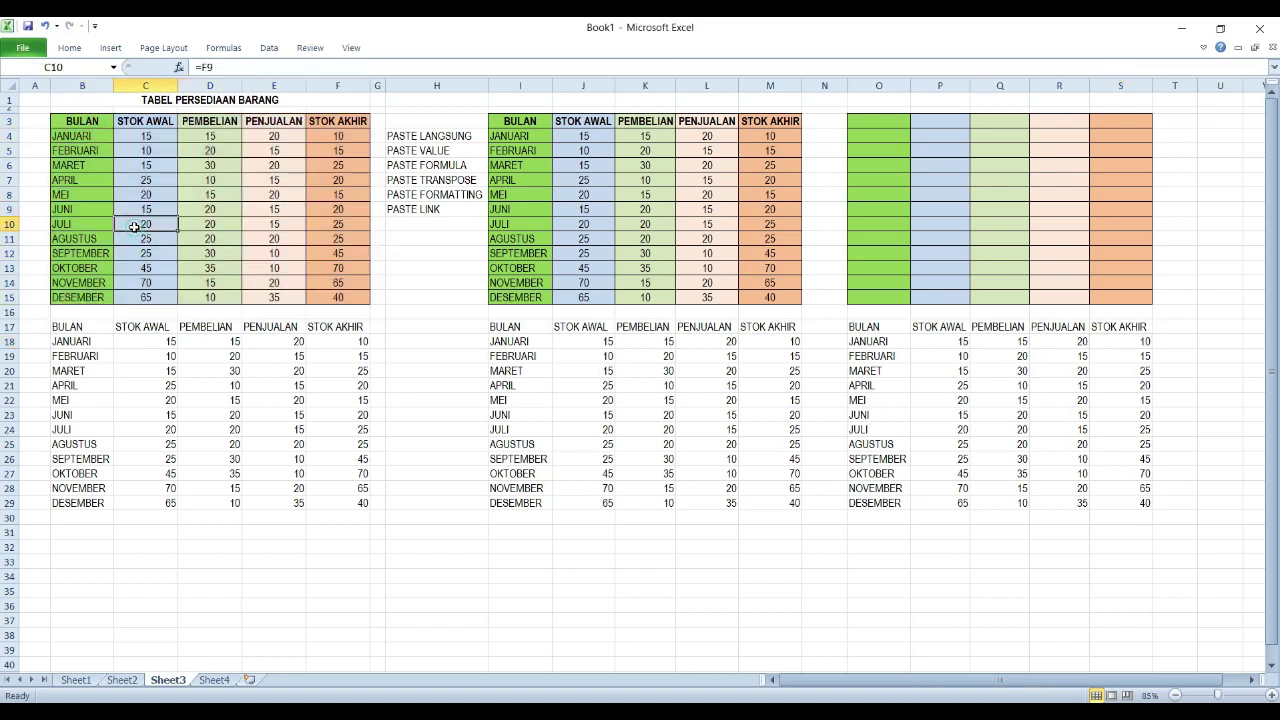
left_click(868, 343)
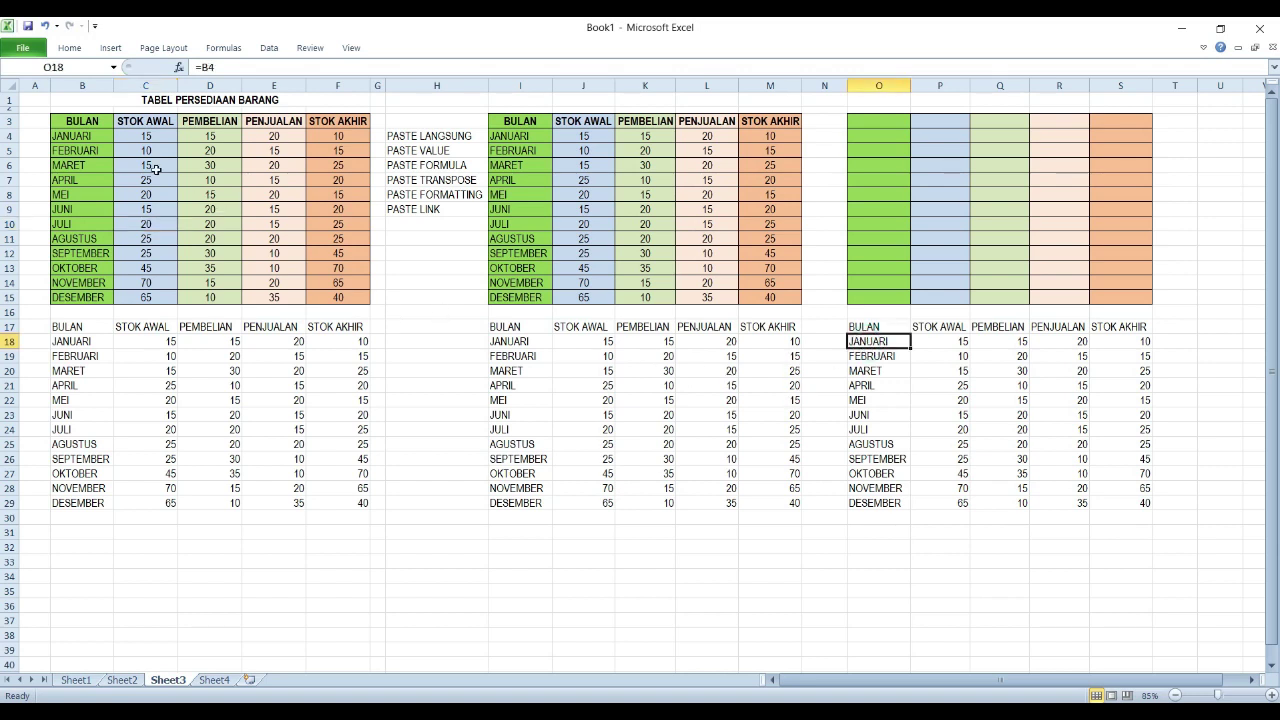
Step: Set the JANUARI STOK AWAL value in C4 of the original table to 100
left_click(163, 139)
scroll(196, 160, "up", 2)
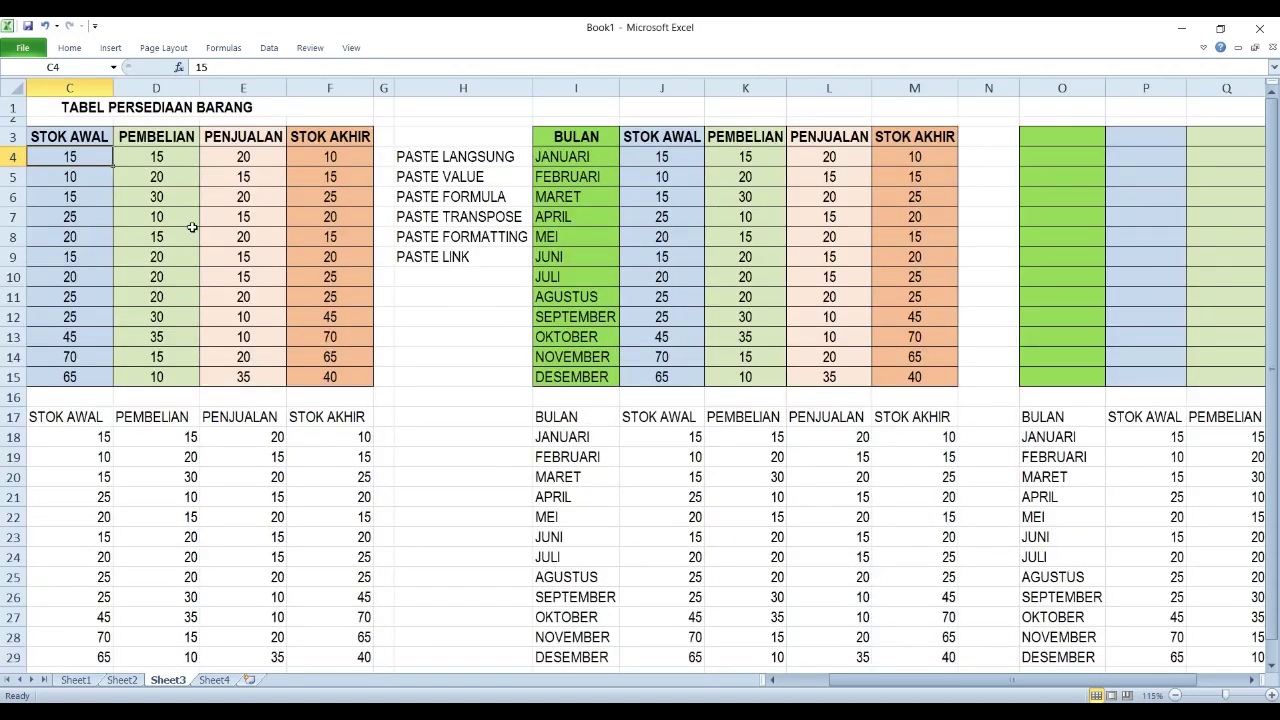
left_click_drag(864, 681, 812, 680)
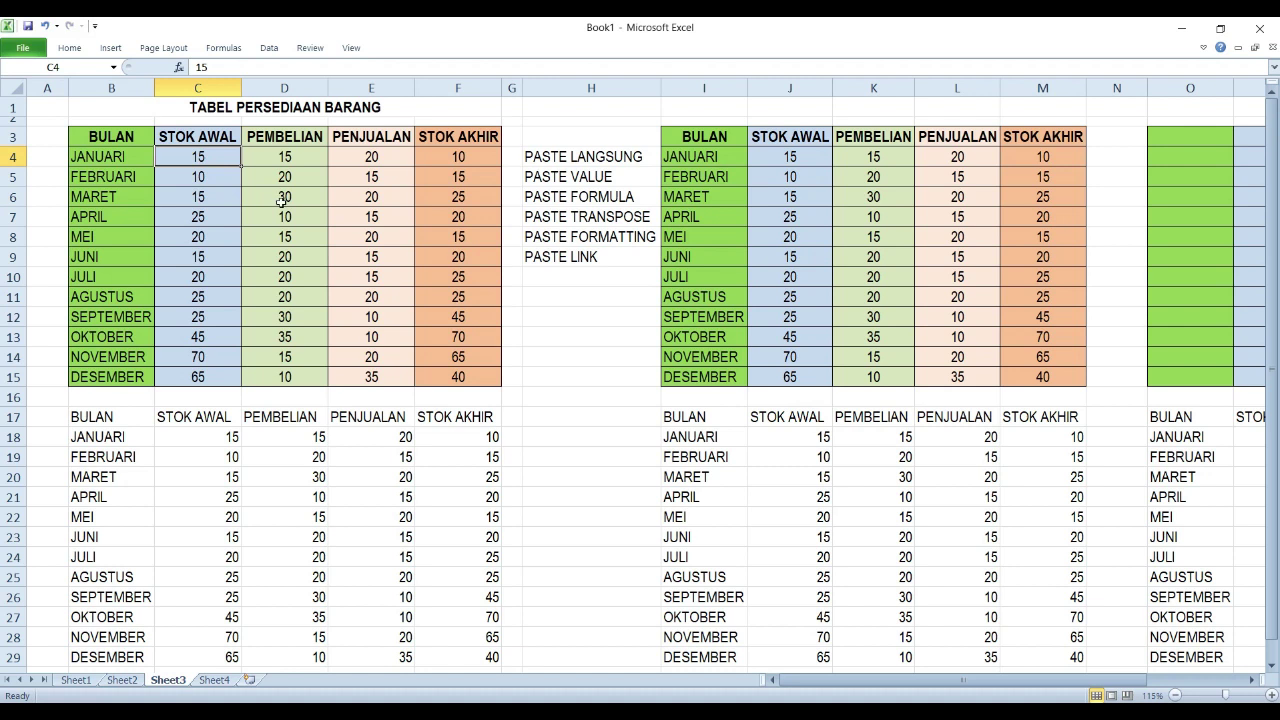
type("100")
key("Return")
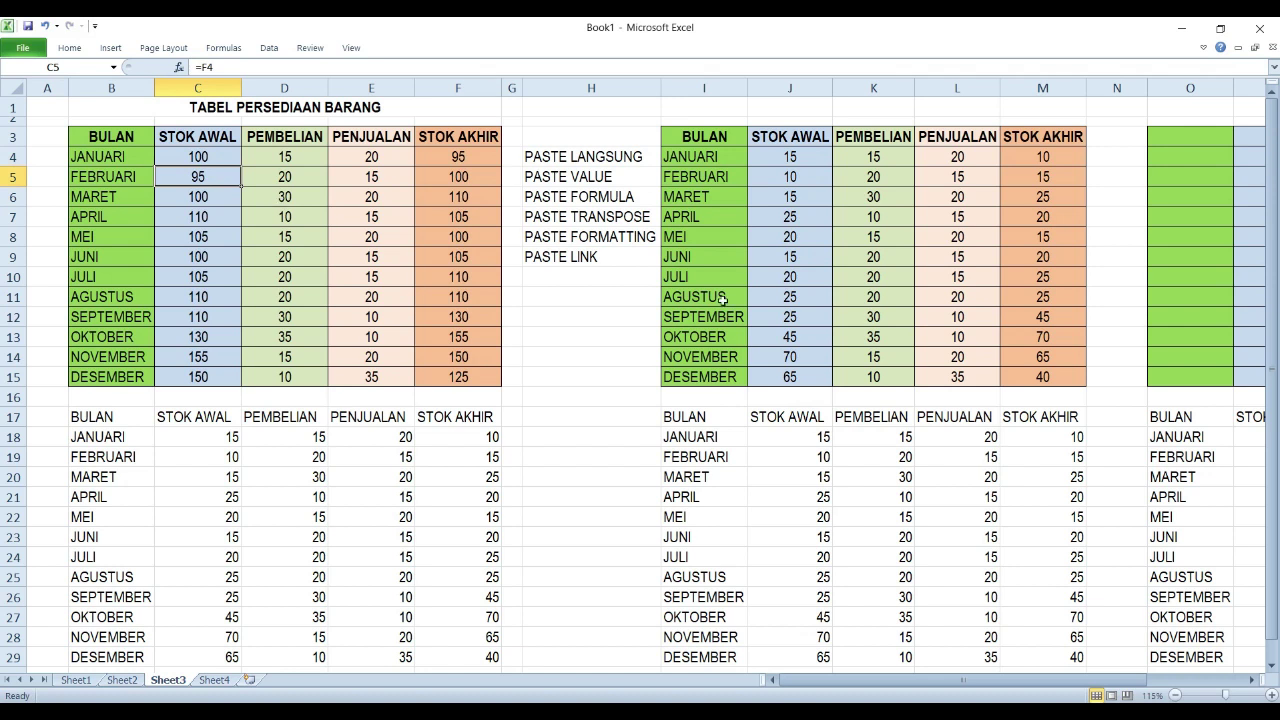
Step: Check linked cells P18 and Q18 against the JANUARI STOK AWAL and PEMBELIAN values in the original table
scroll(975, 350, "down", 1, "ctrl")
left_click(1122, 392)
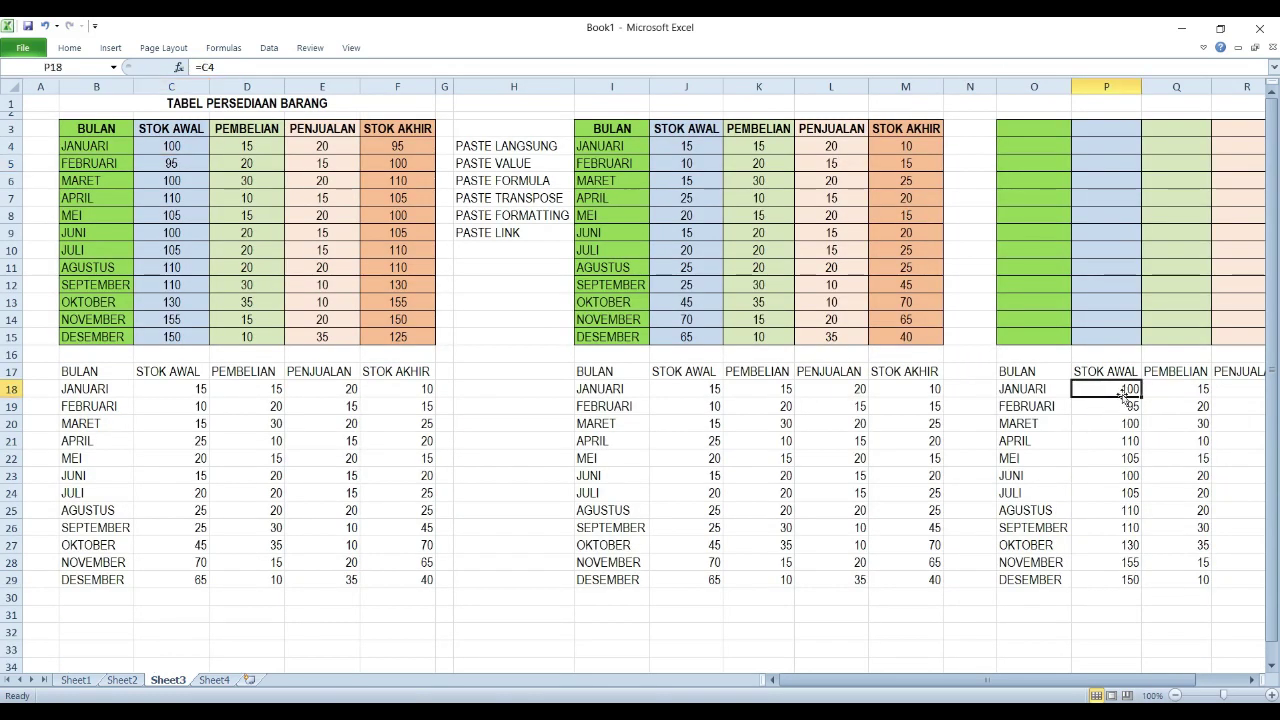
scroll(621, 307, "down", 1, "ctrl")
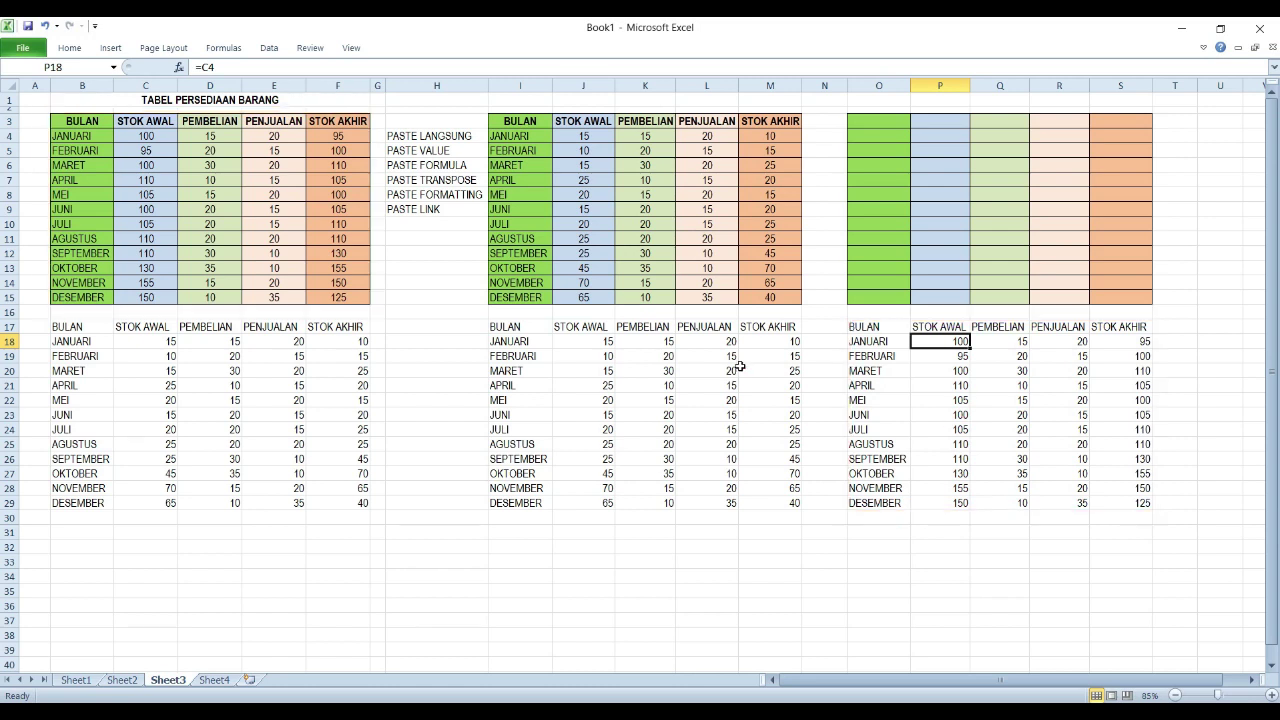
left_click(140, 121)
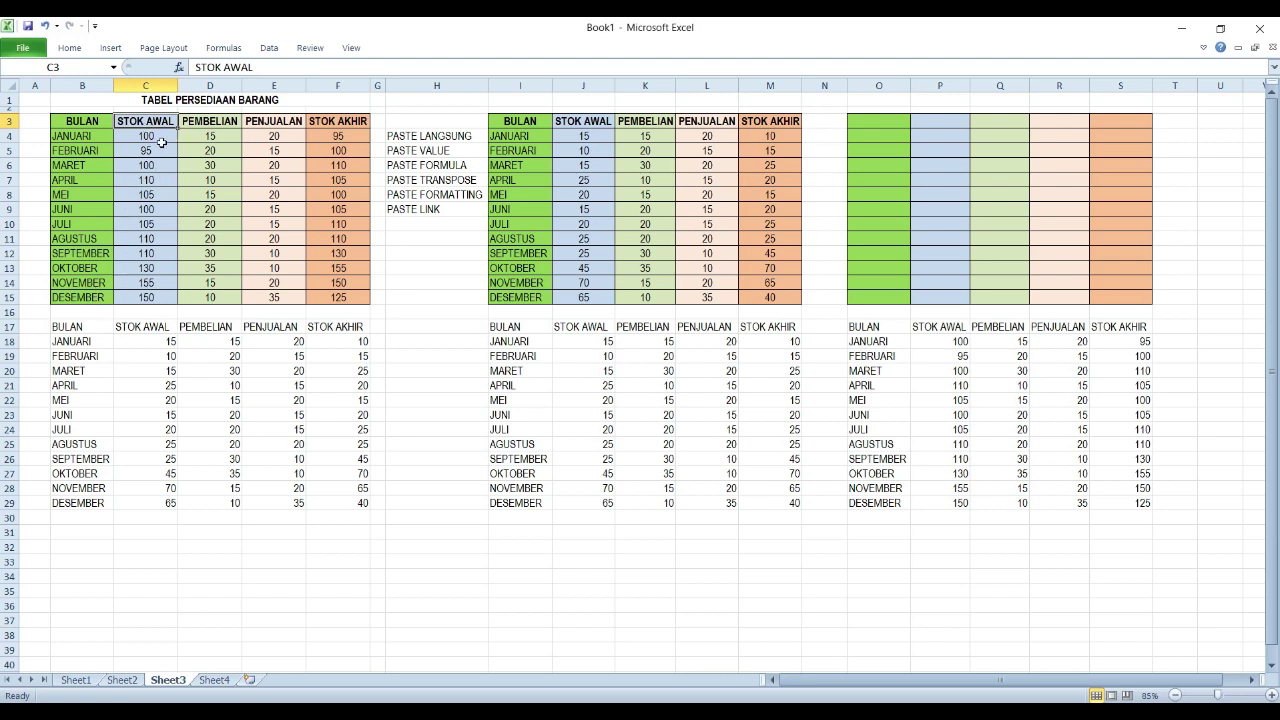
left_click(218, 136)
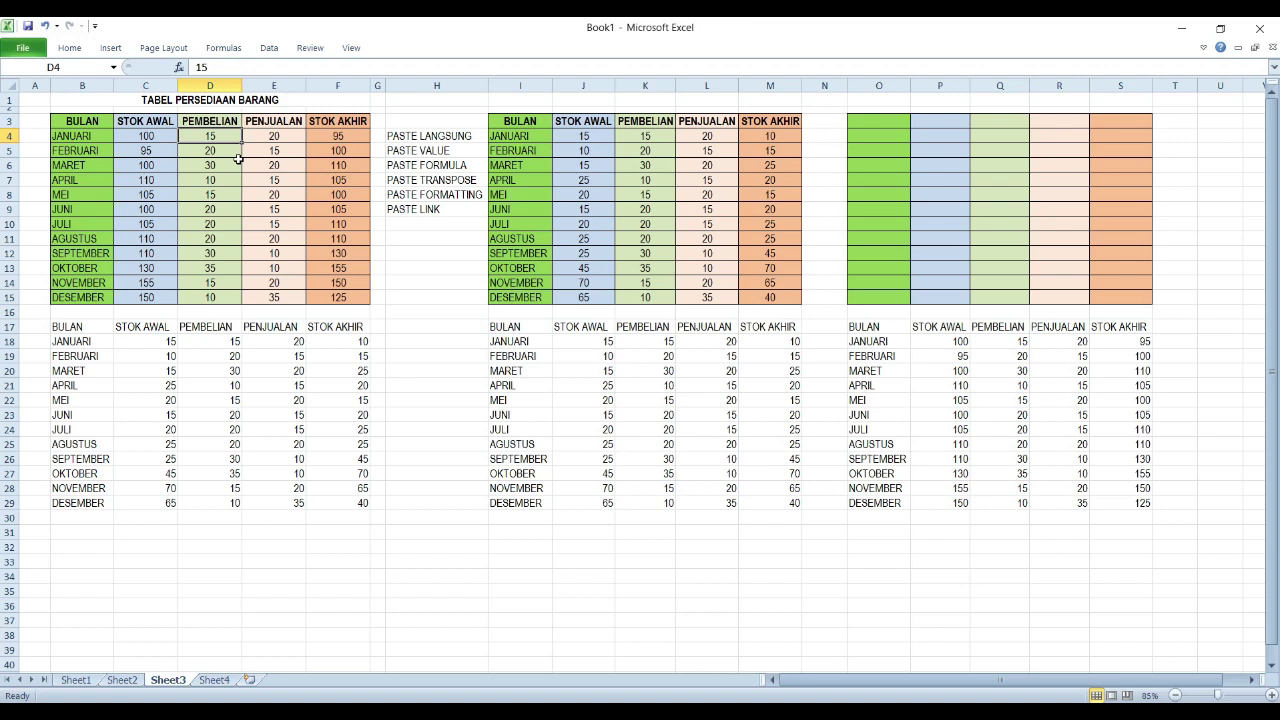
left_click(1020, 344)
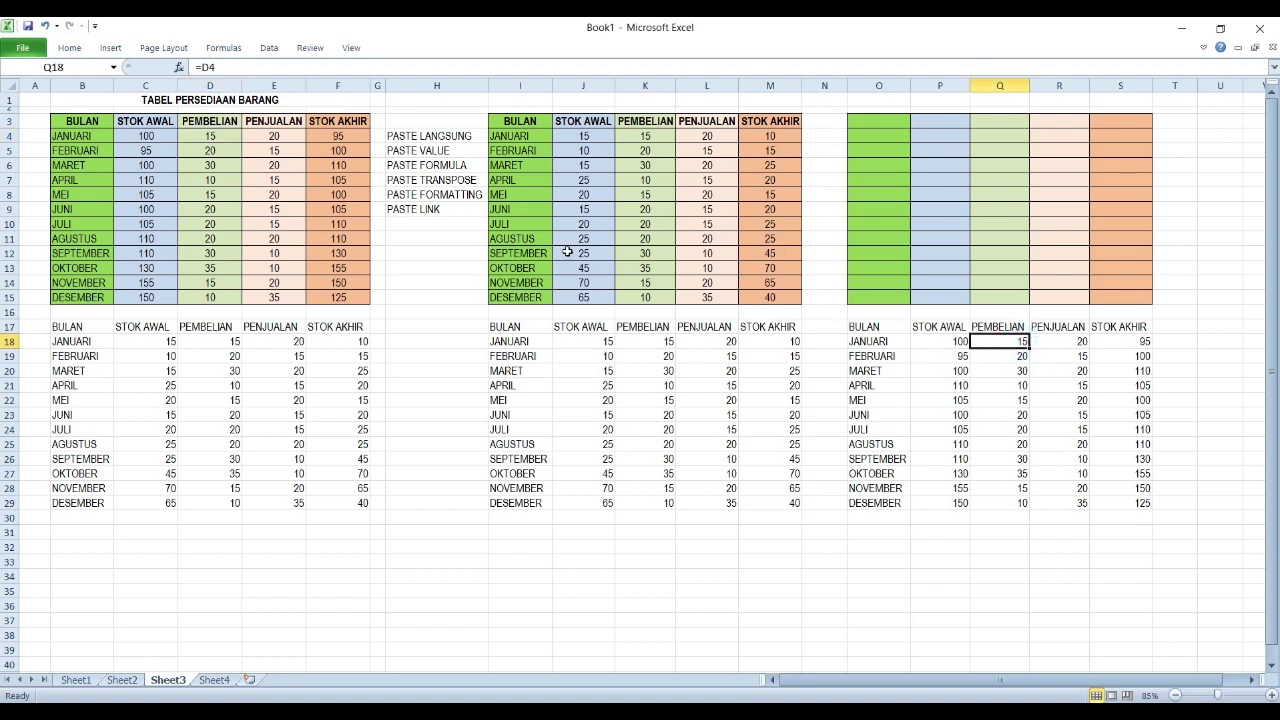
Step: Set the JANUARI PEMBELIAN value in D4 of the original table to 20 and check linked cell Q18
left_click(224, 140)
type("20")
key("Return")
left_click(1022, 342)
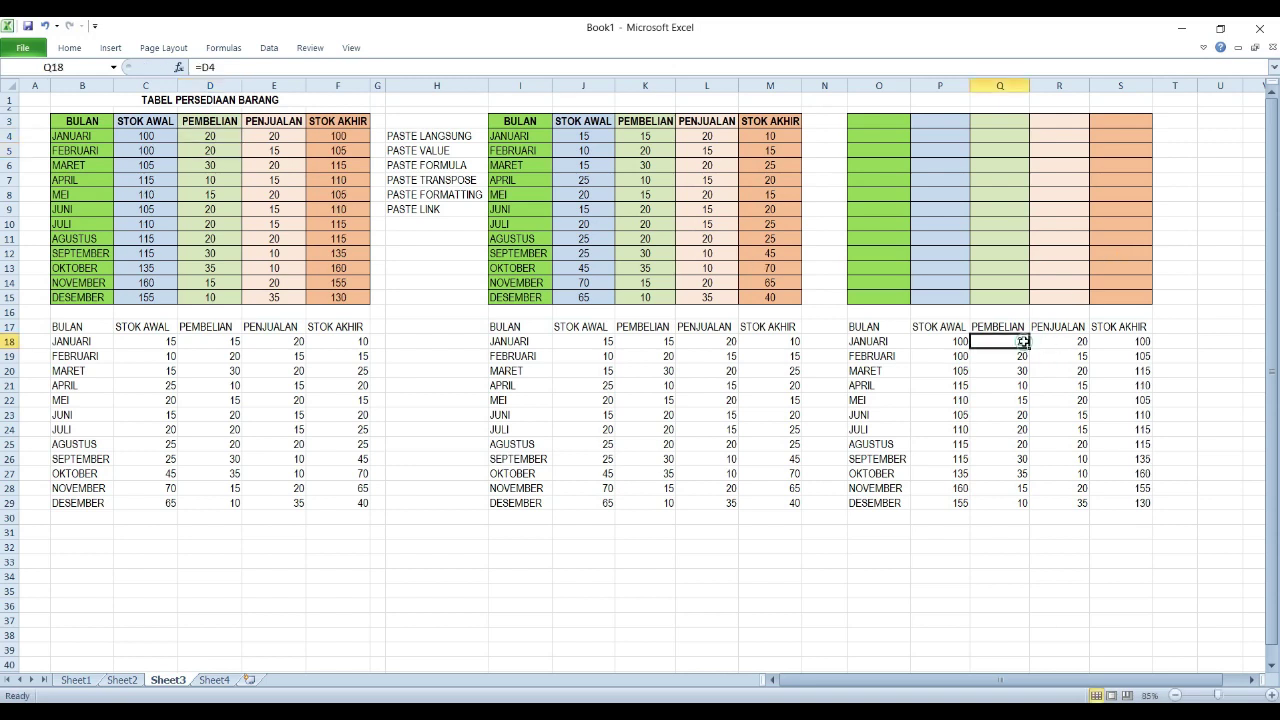
Step: Compare the source table B3:F15 with the linked table O17:S29 and examine the formulas in O17 and O18
left_click_drag(96, 117, 337, 293)
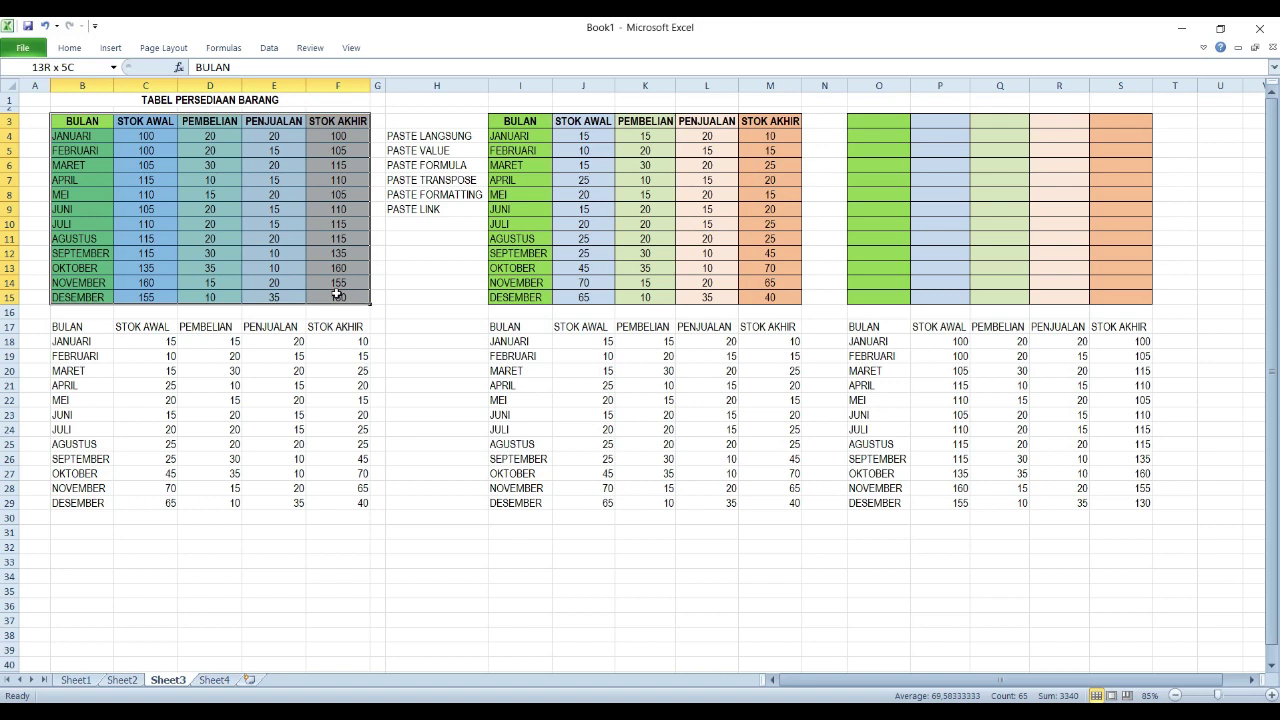
left_click_drag(866, 327, 1106, 503)
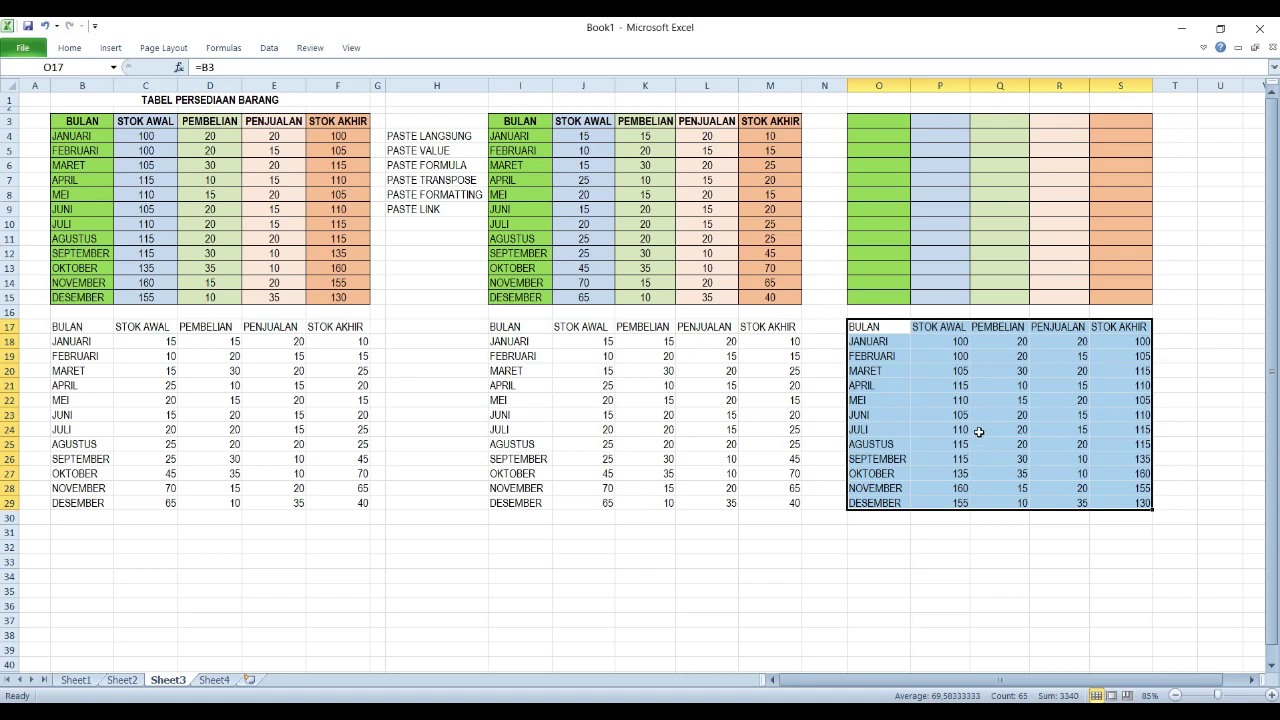
left_click(960, 342)
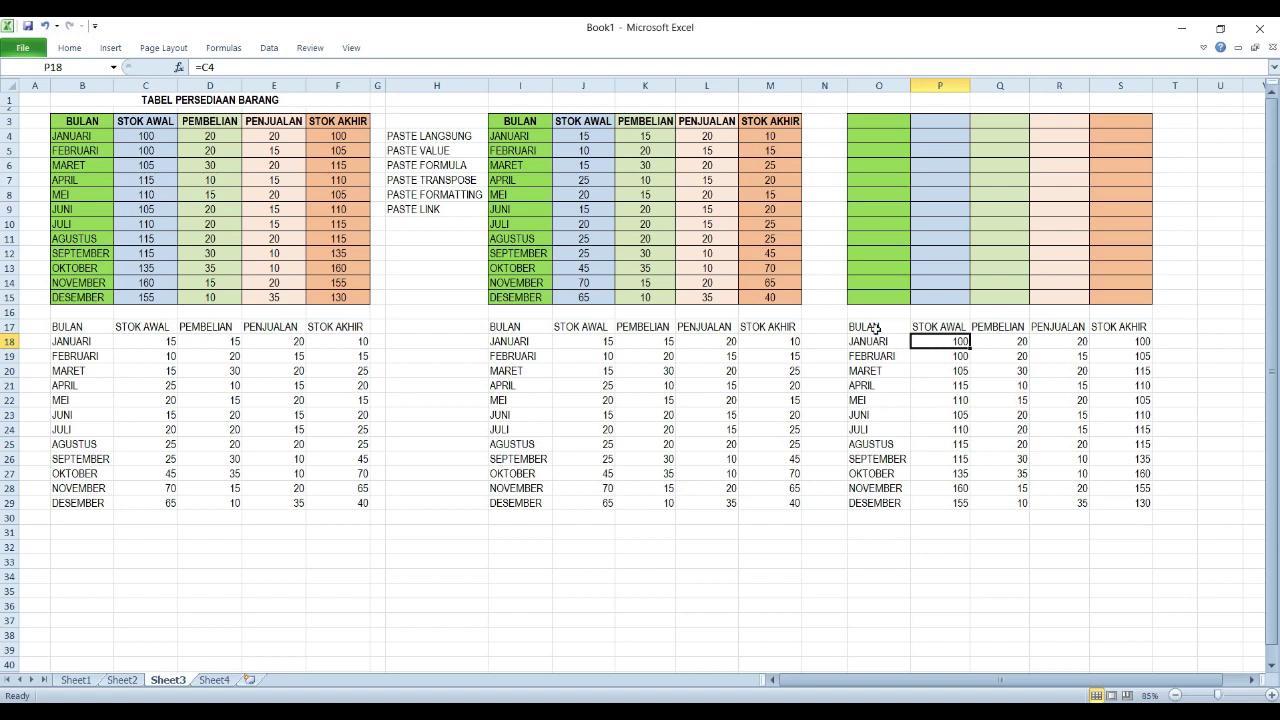
left_click(103, 133)
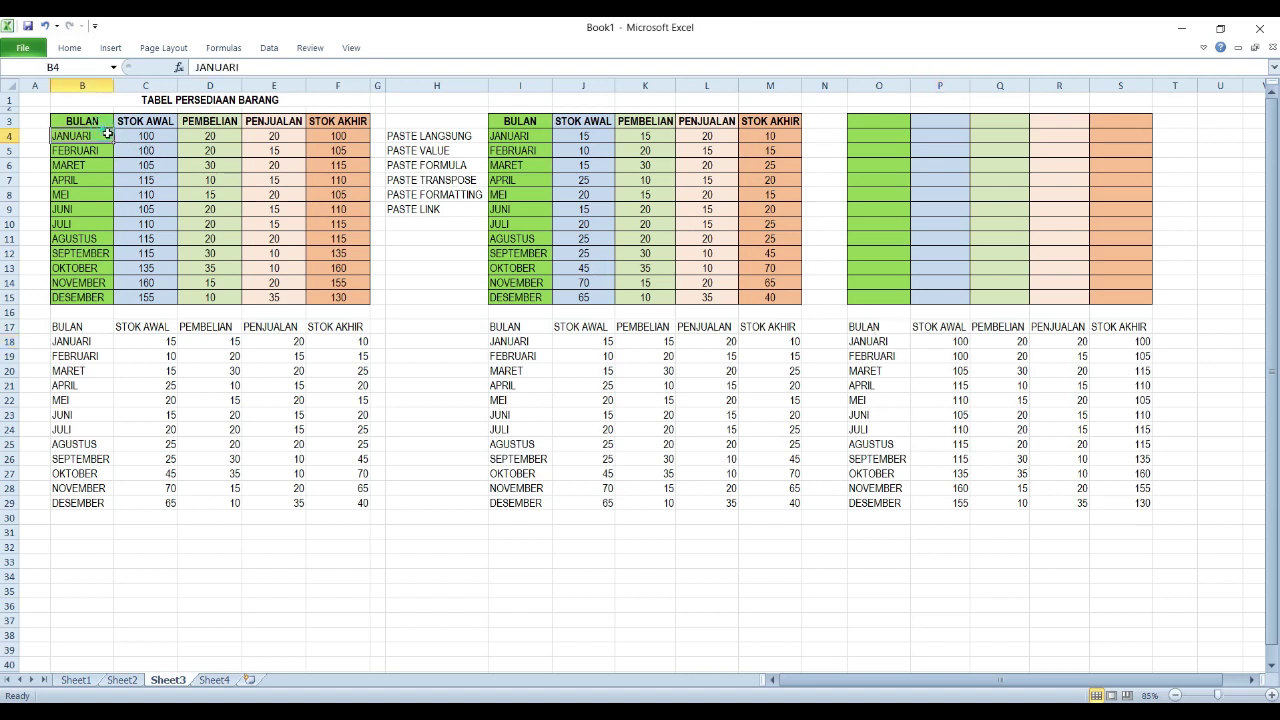
left_click(875, 326)
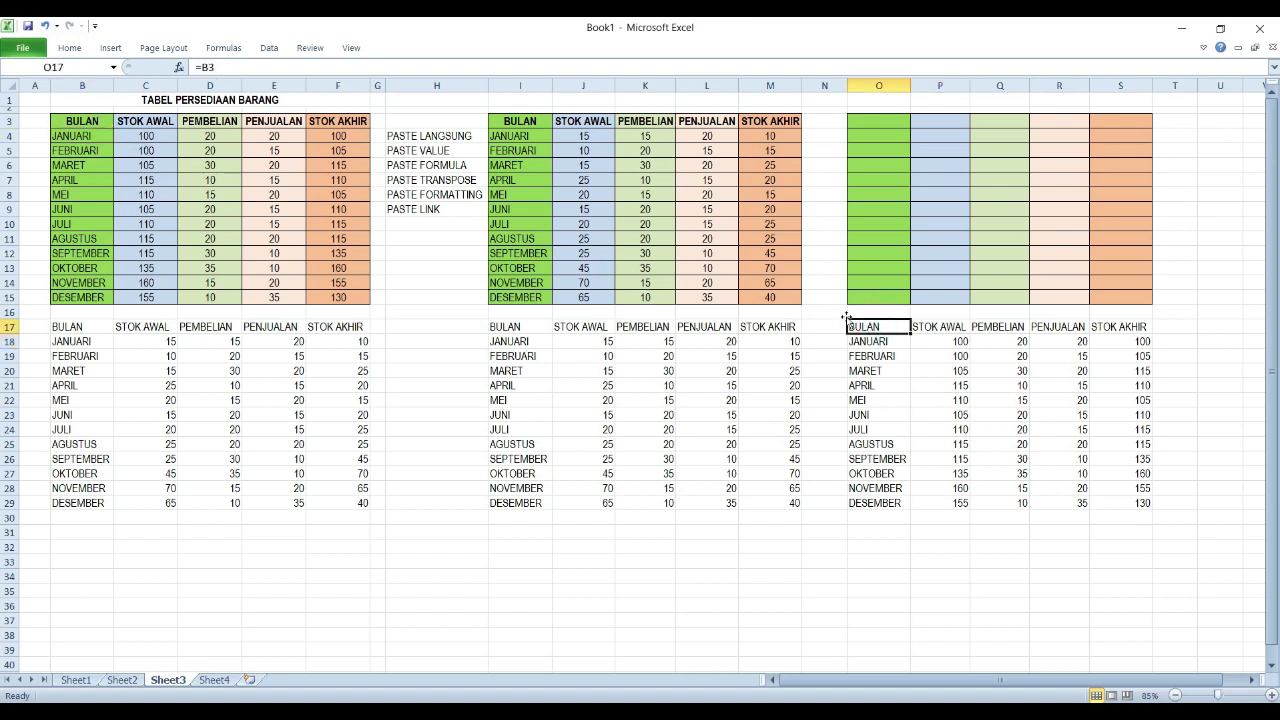
key("F2")
key("Escape")
key("F2")
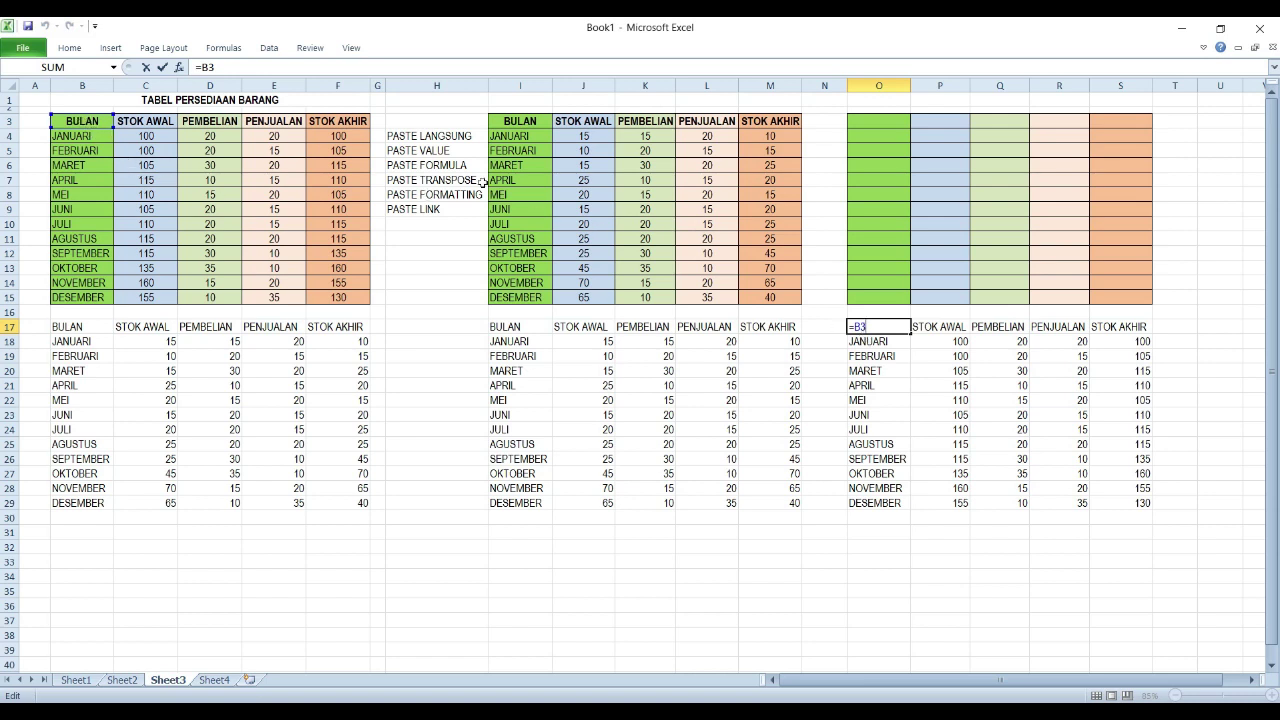
key("Escape")
left_click(887, 342)
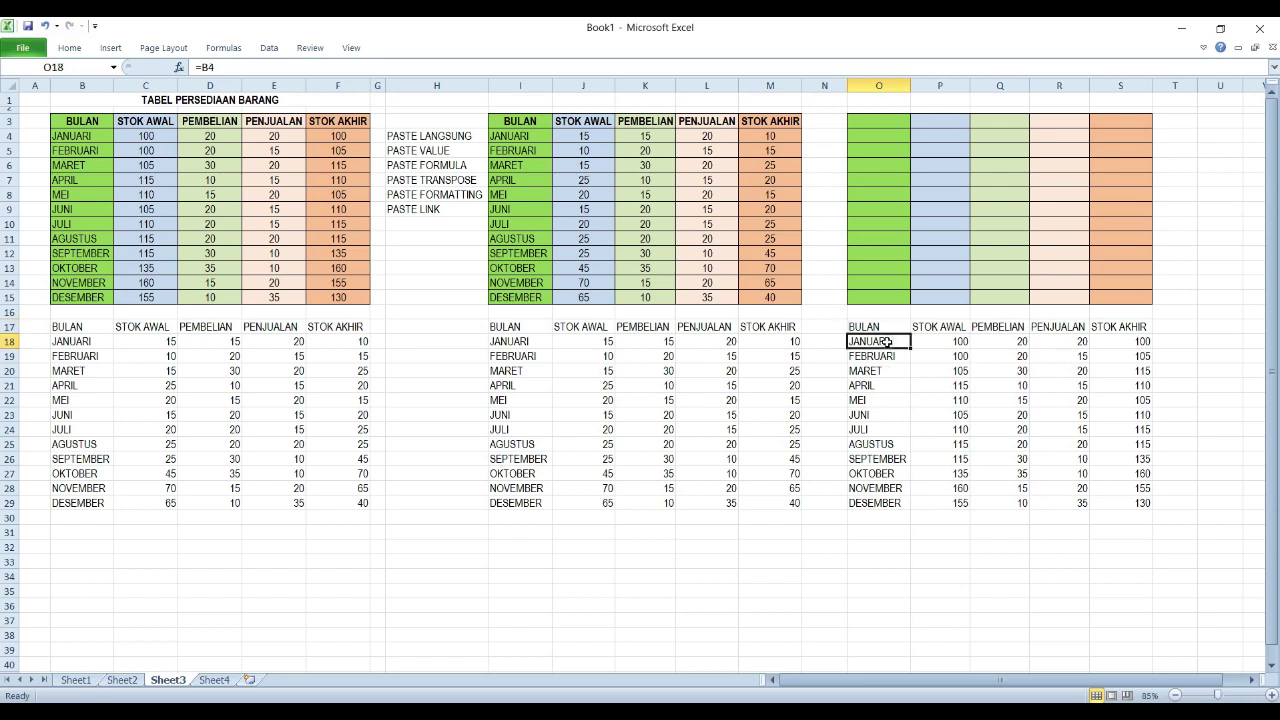
key("F2")
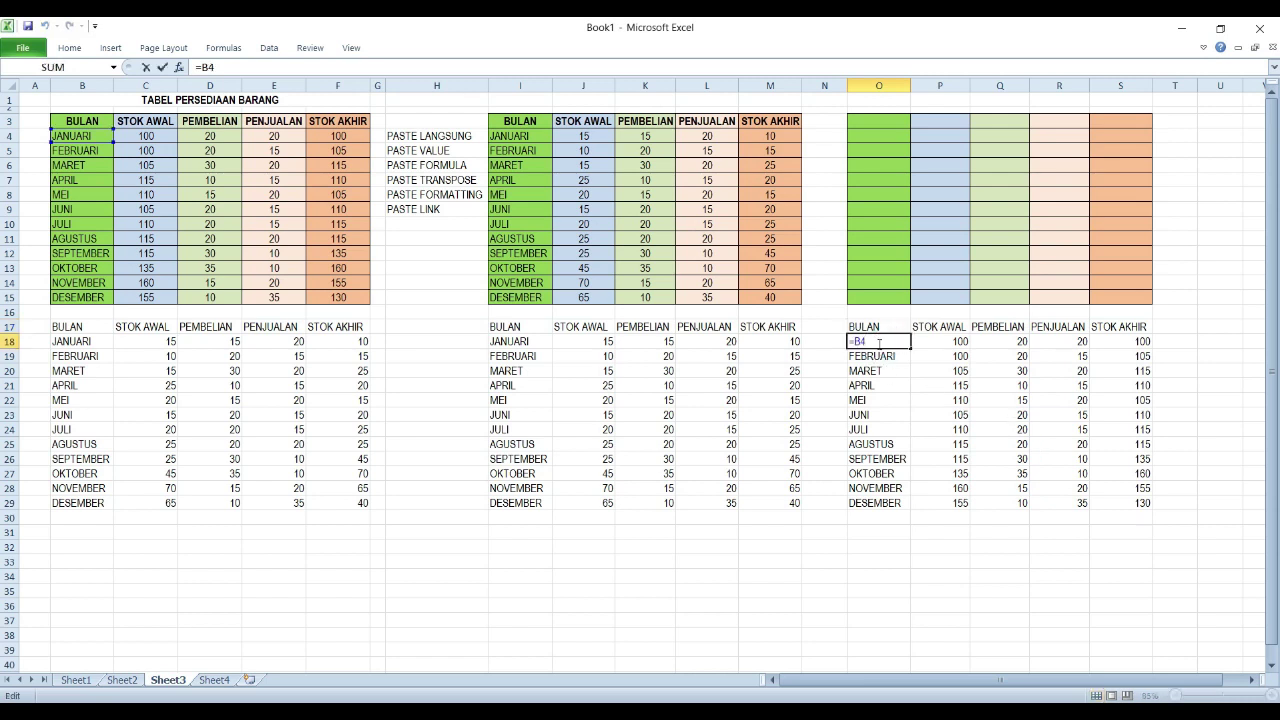
key("Escape")
Step: Try replacing the JANUARI label in B4 with A, check linked cell O18, and undo the replacement
left_click(93, 138)
left_click(123, 229)
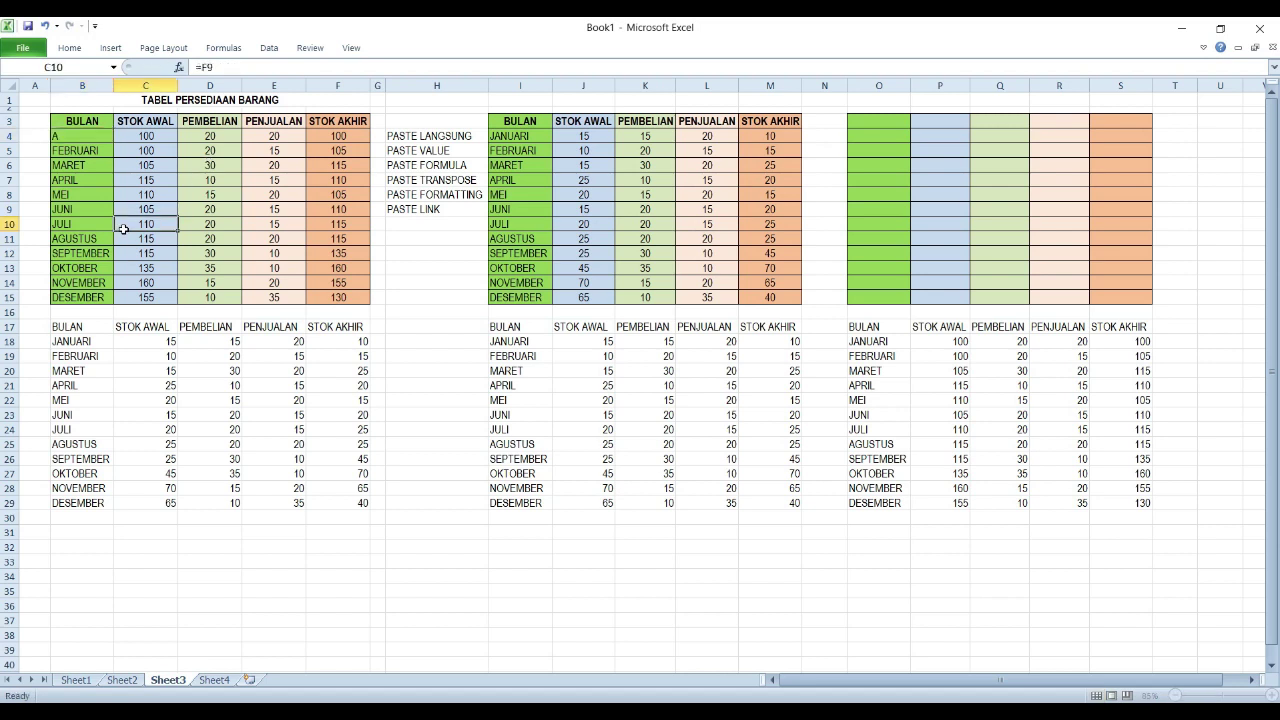
left_click(885, 340)
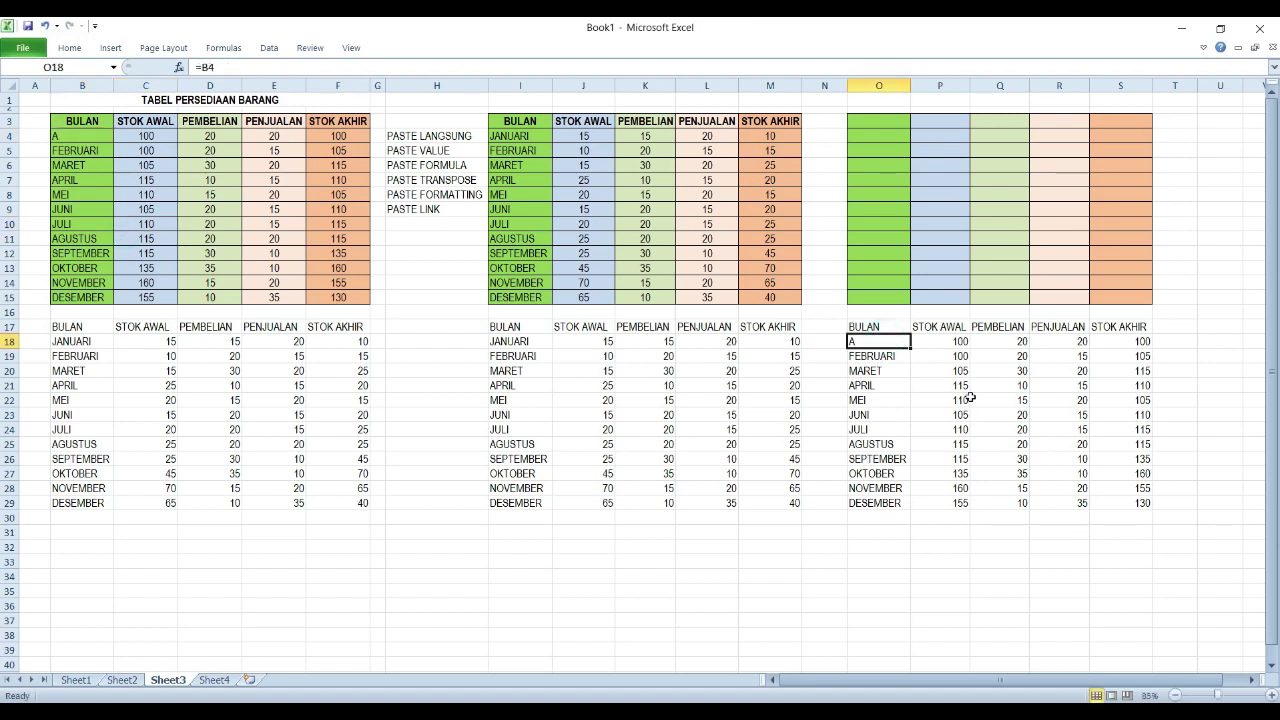
key("ctrl+z")
left_click(880, 341)
Step: Review the PASTE TRANSPOSE entry, the month names in B4:B15 and the column headers in B3:F3
left_click(451, 182)
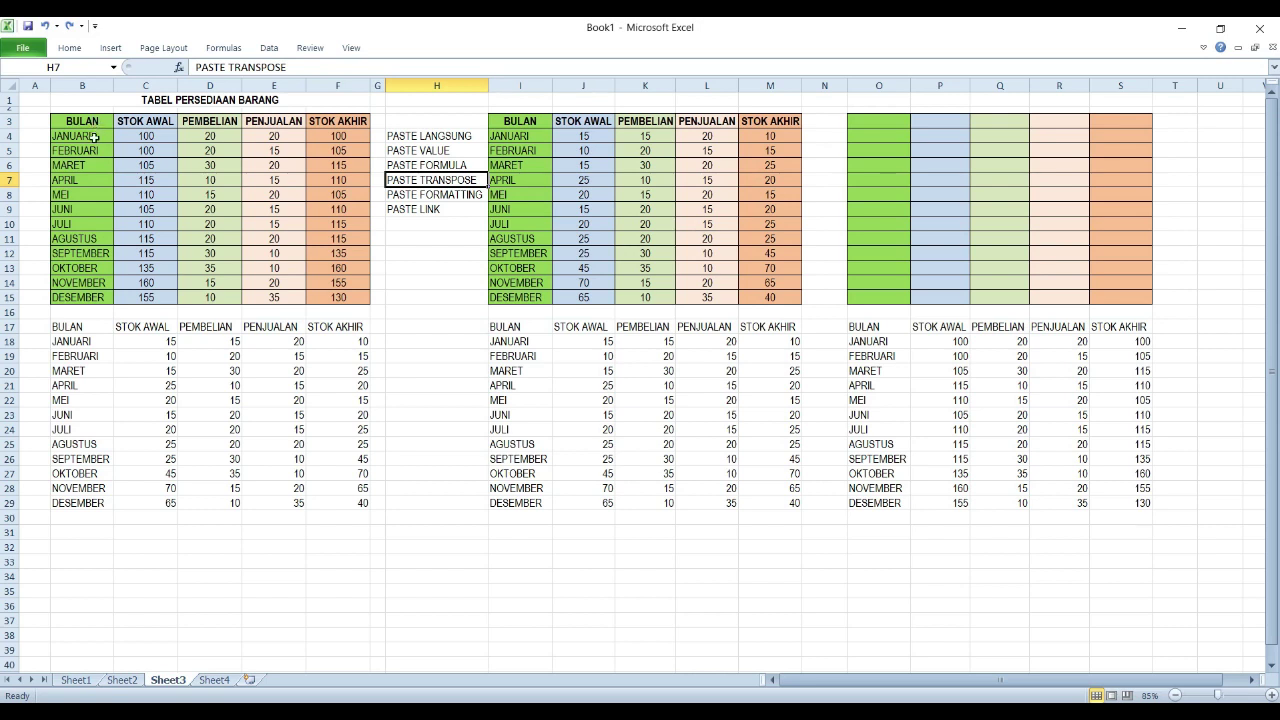
left_click_drag(93, 135, 88, 297)
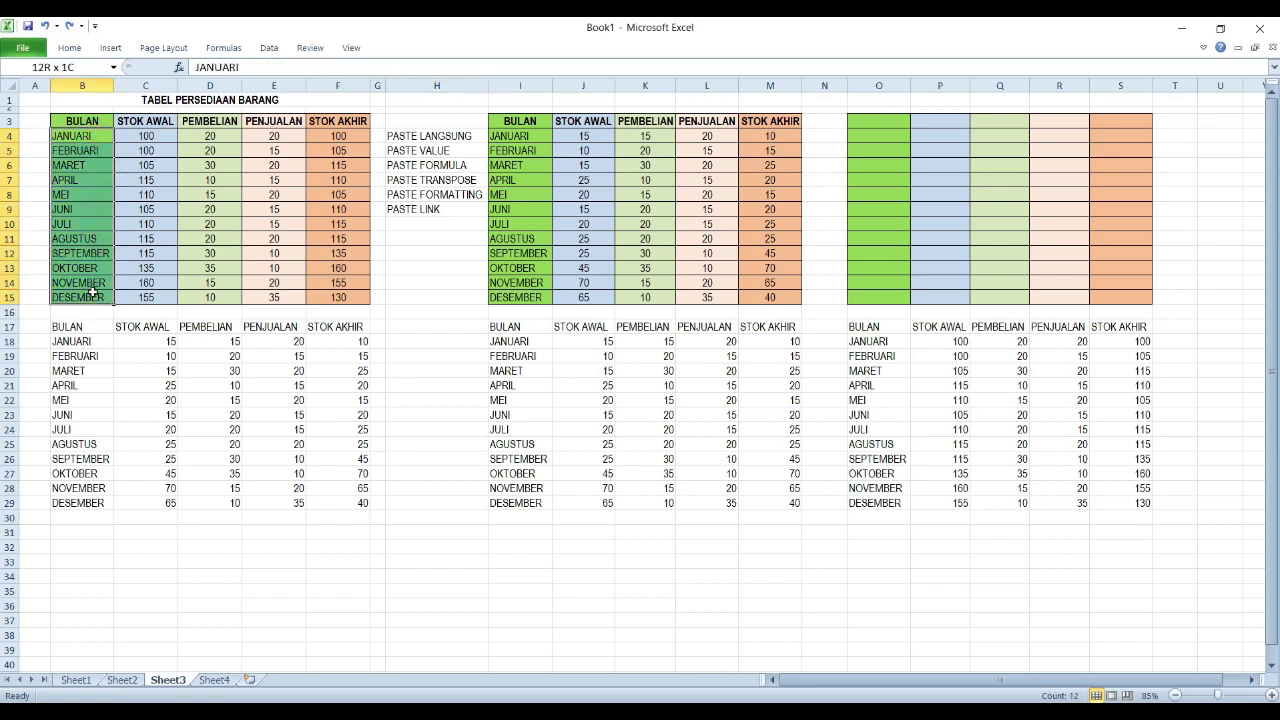
left_click_drag(88, 121, 343, 121)
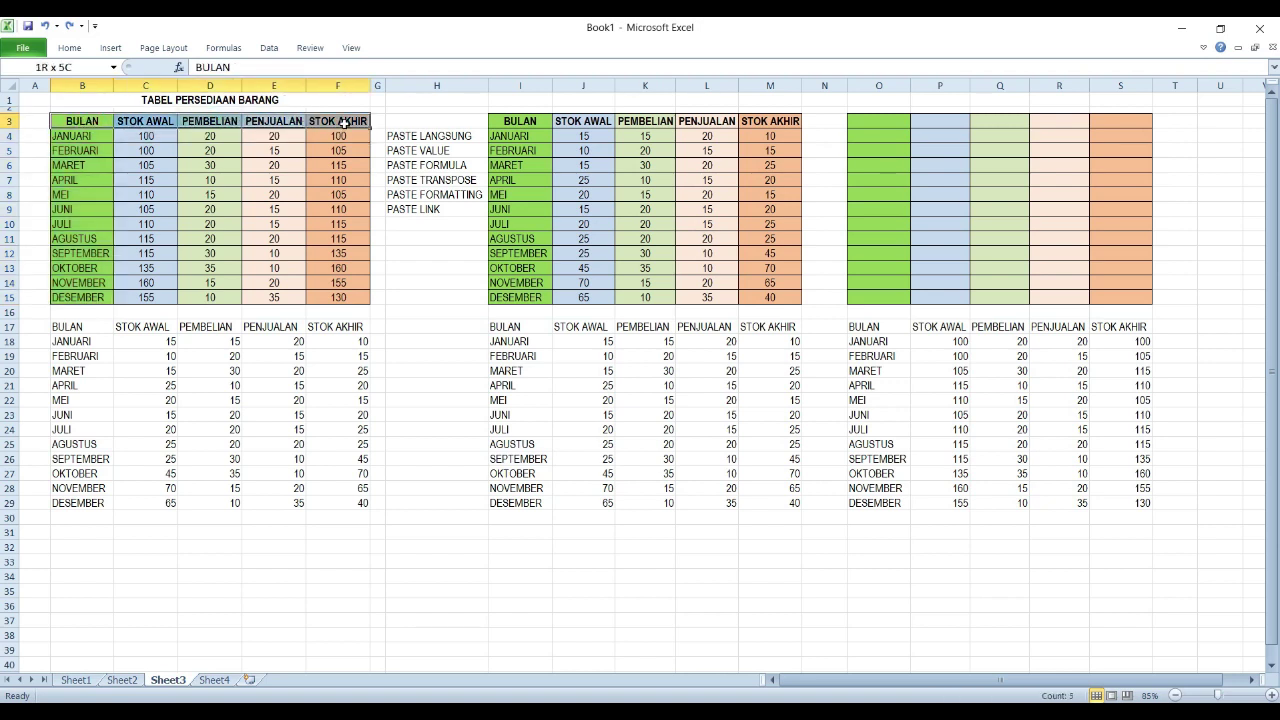
left_click_drag(349, 121, 349, 121)
left_click_drag(92, 121, 349, 118)
Step: Enter BULAN, JANUARI and FEBRUARI across B32:D32 as a sample of a horizontal layout
left_click(93, 550)
type("BU")
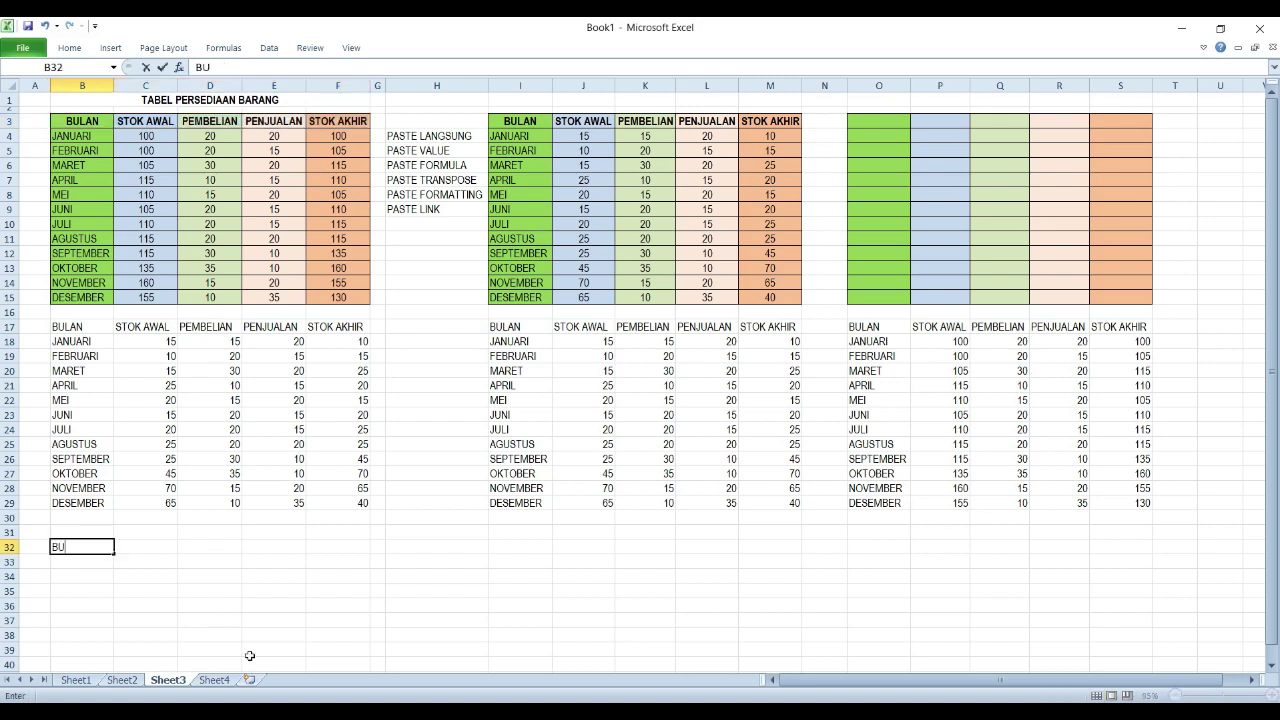
type("LAN")
key("Tab")
type("JANUAR")
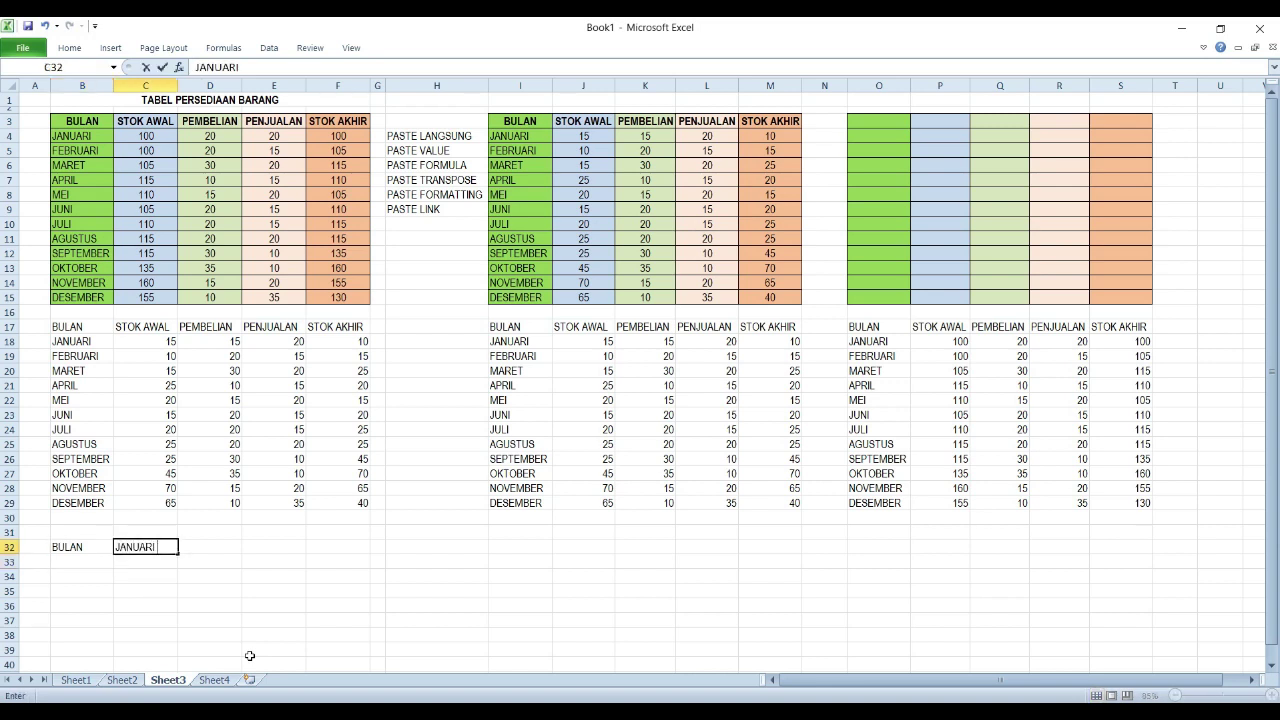
key("Tab")
type("FEBRUARI")
key("Down")
Step: Clear the sample horizontal headings from B32:D32
key("Up")
key("Left")
key("Left")
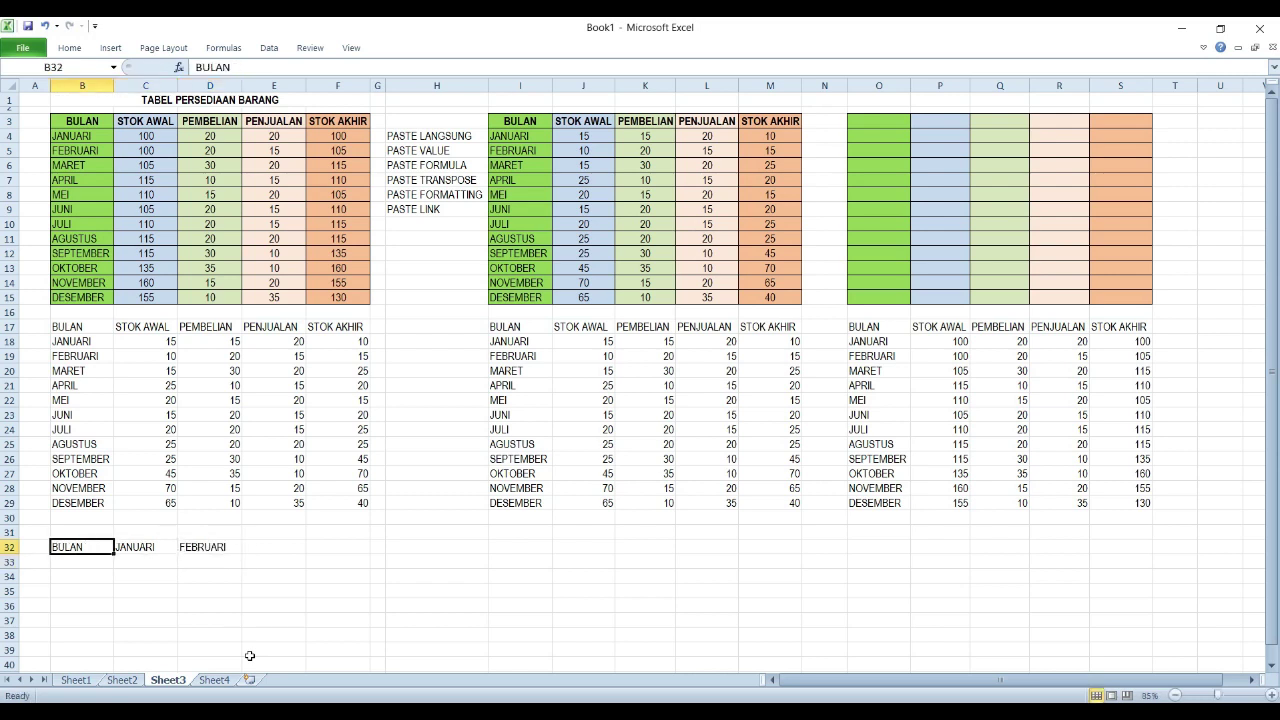
key("shift+Right")
key("shift+Right")
key("Delete")
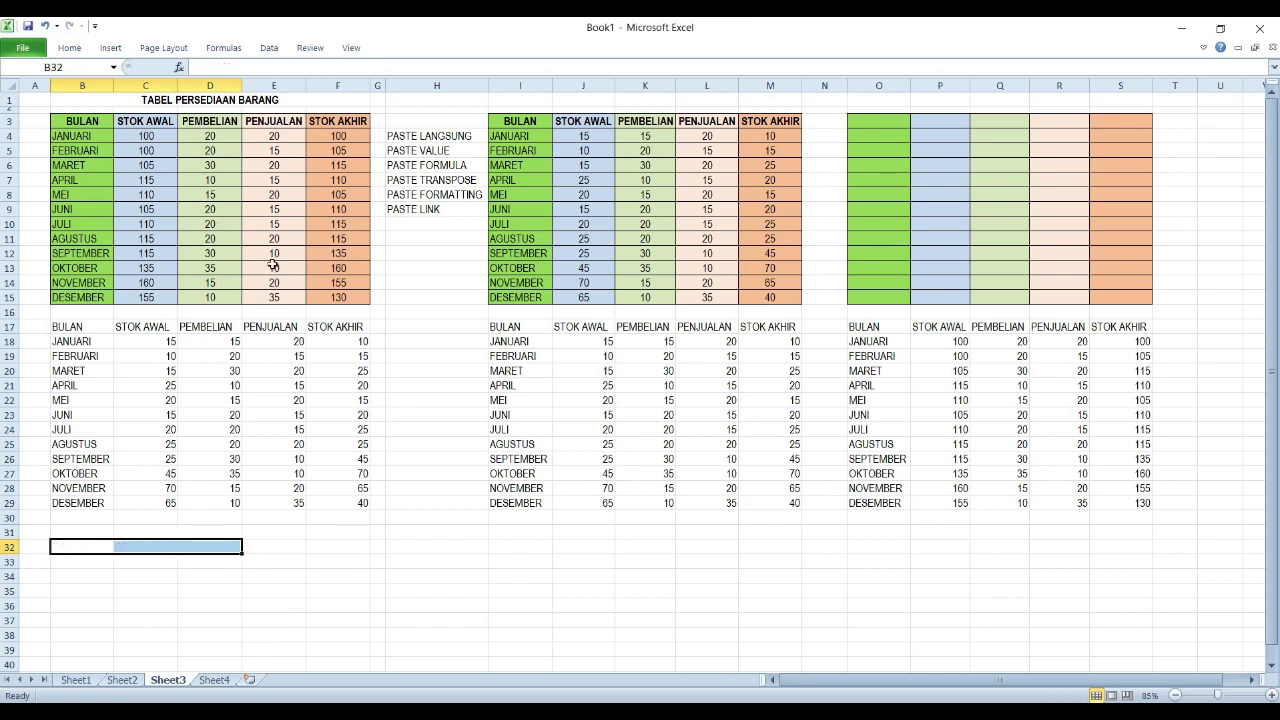
Step: Copy the inventory table B3:F15, paste it transposed at I32, and end copy mode
left_click(89, 121)
left_click_drag(89, 121, 318, 295)
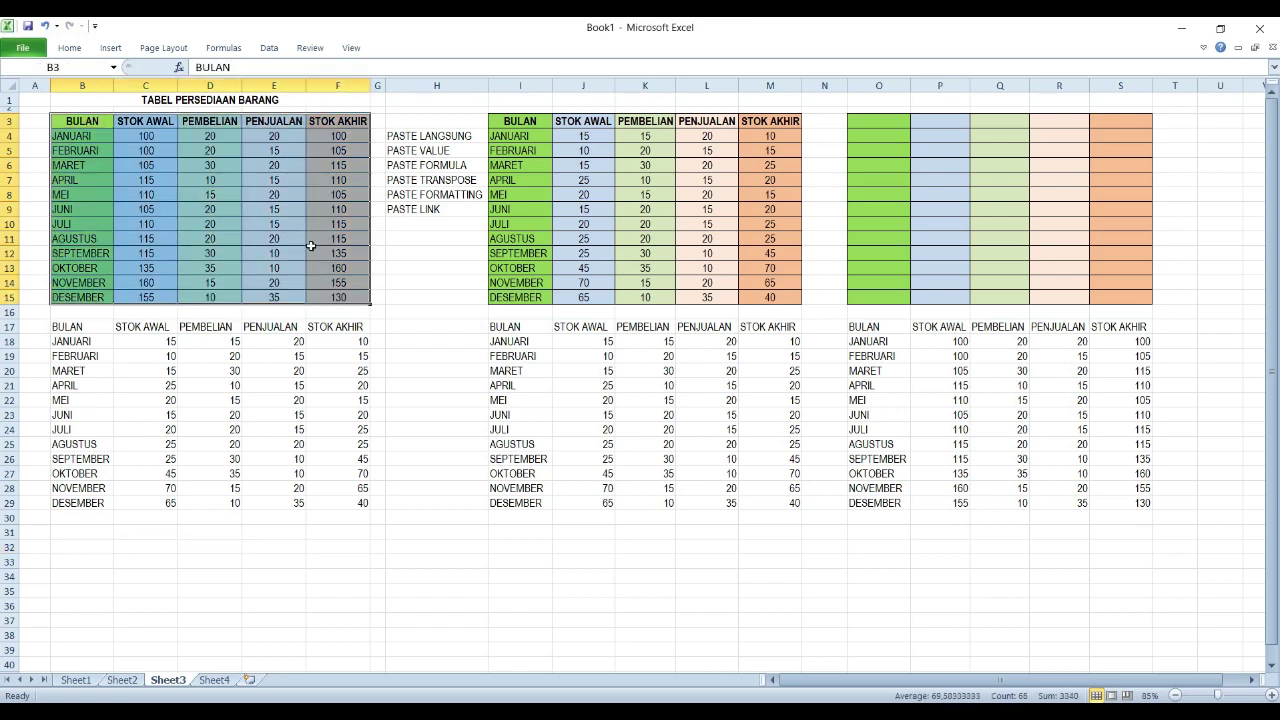
right_click(311, 246)
left_click(336, 262)
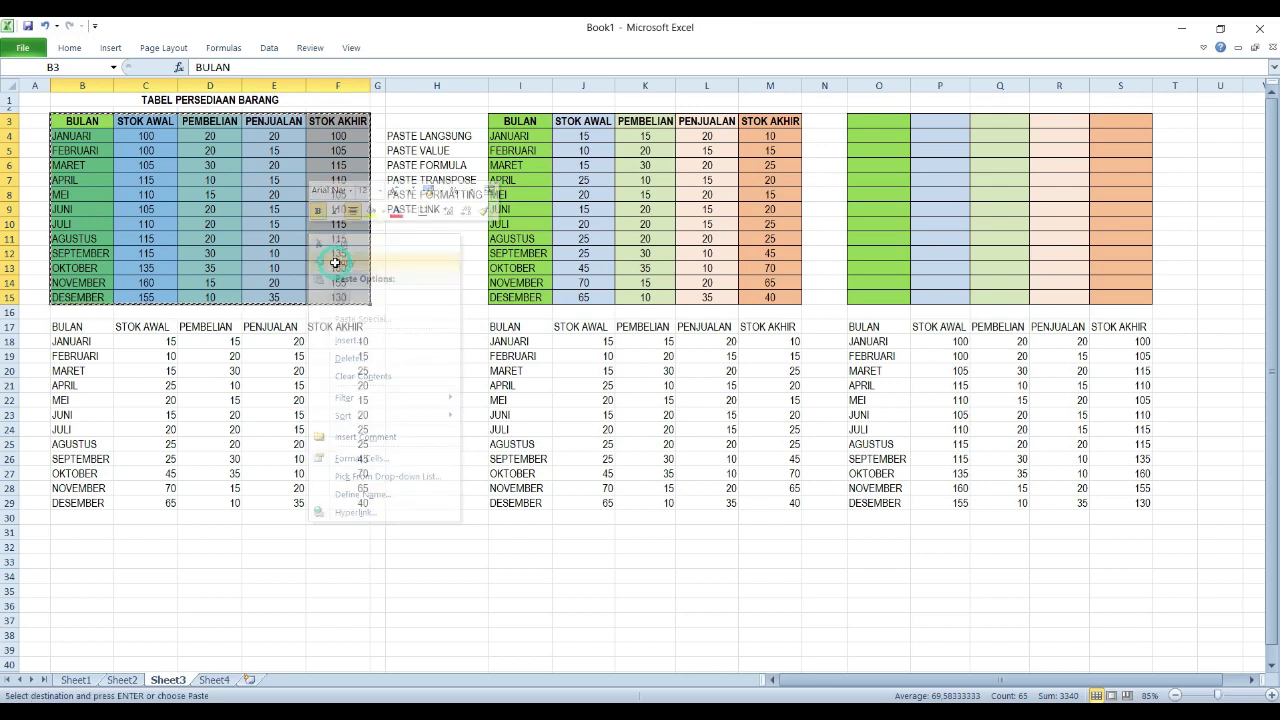
right_click(102, 537)
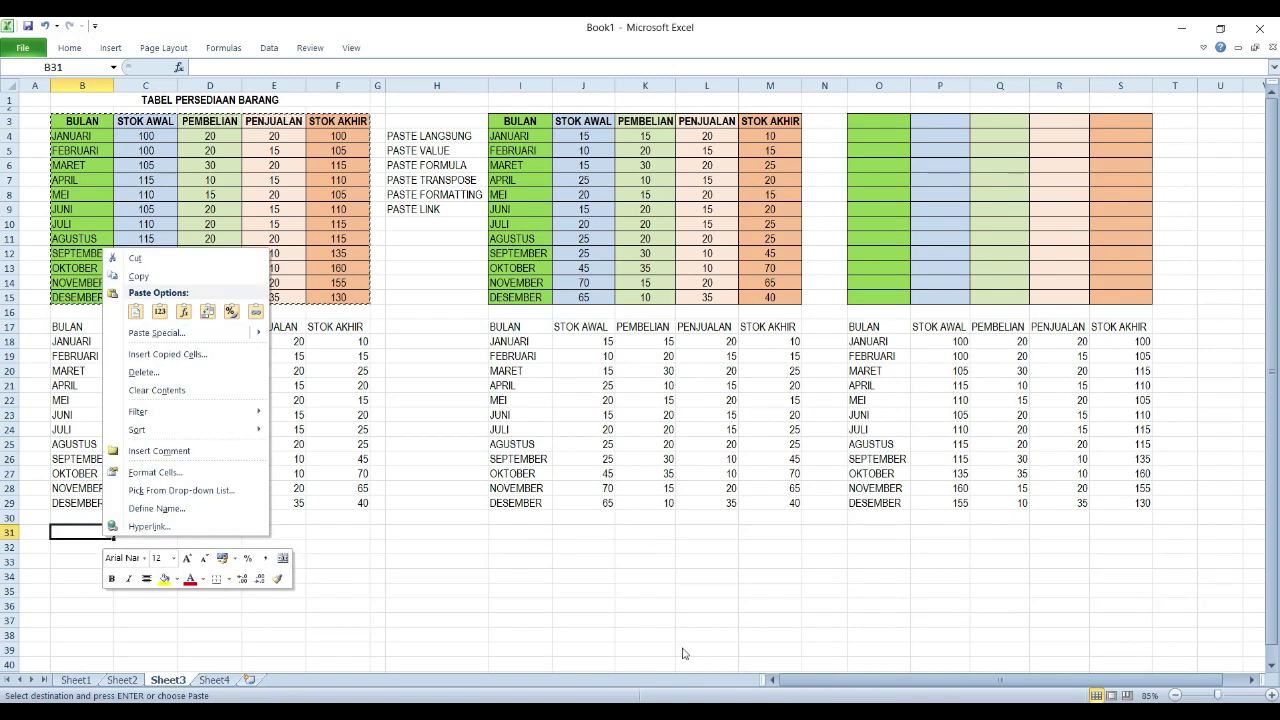
key("Escape")
left_click(520, 545)
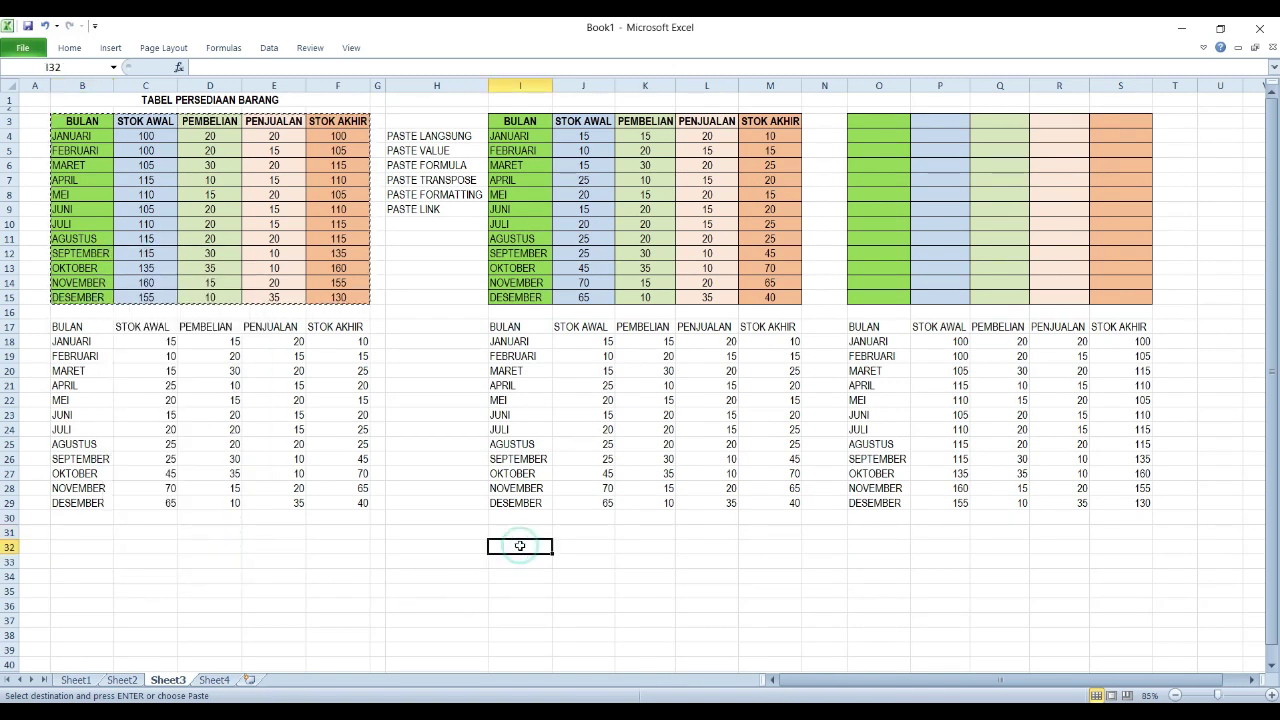
right_click(520, 545)
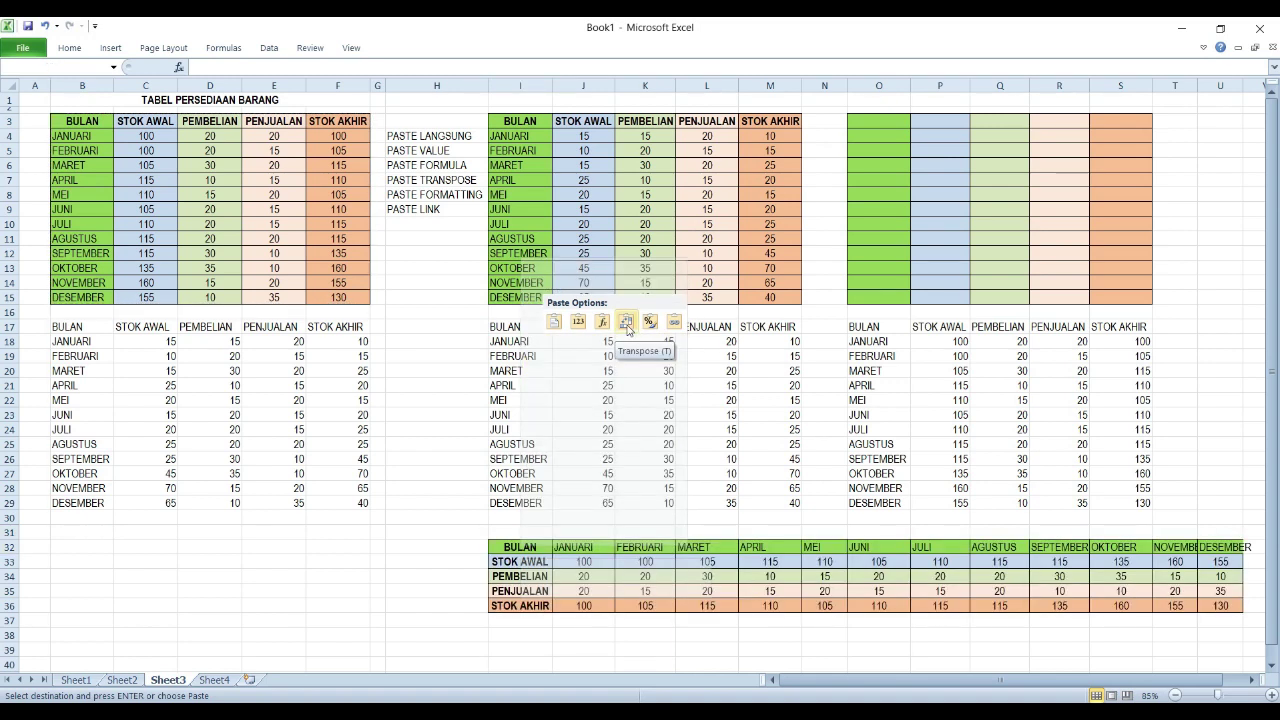
left_click(627, 325)
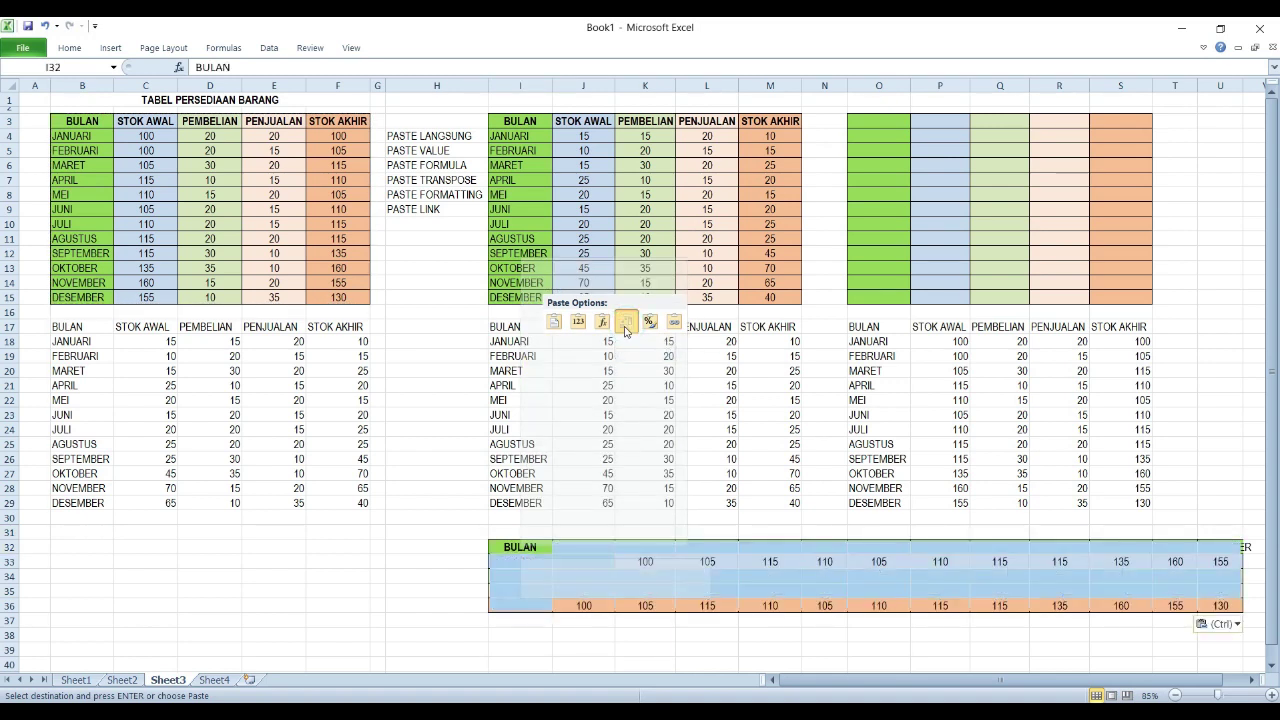
scroll(712, 542, "down", 1)
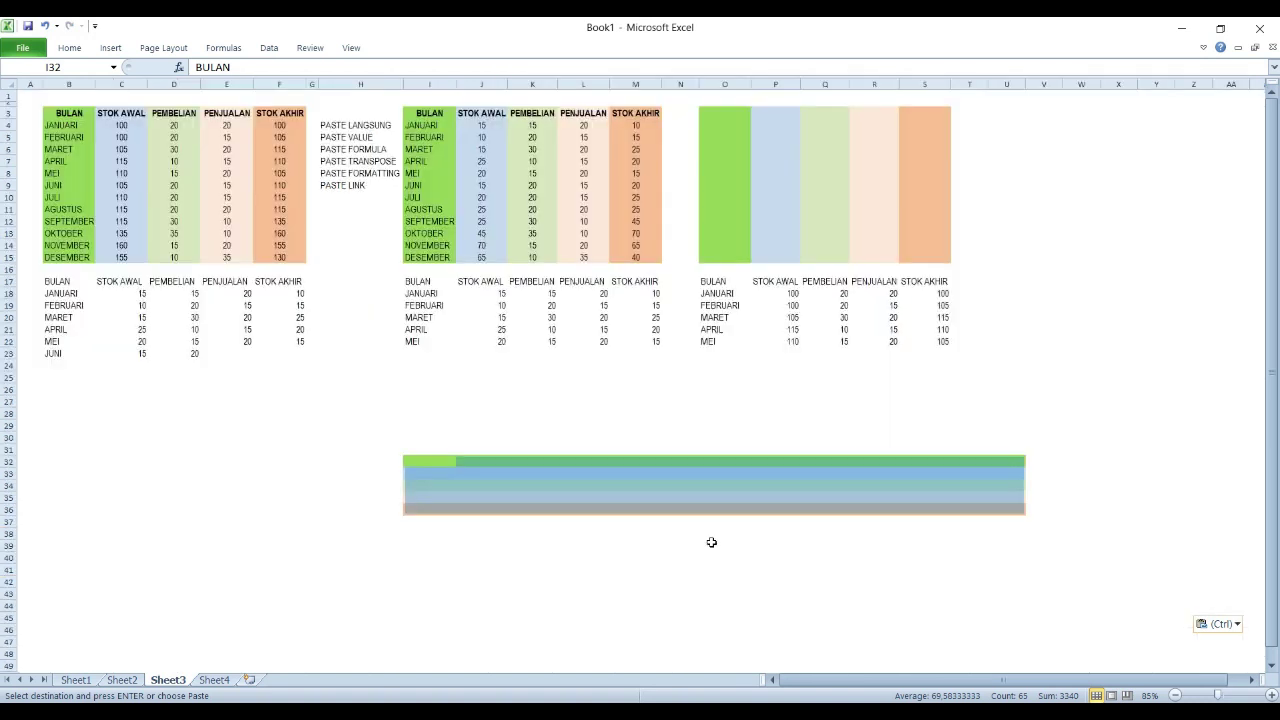
key("Escape")
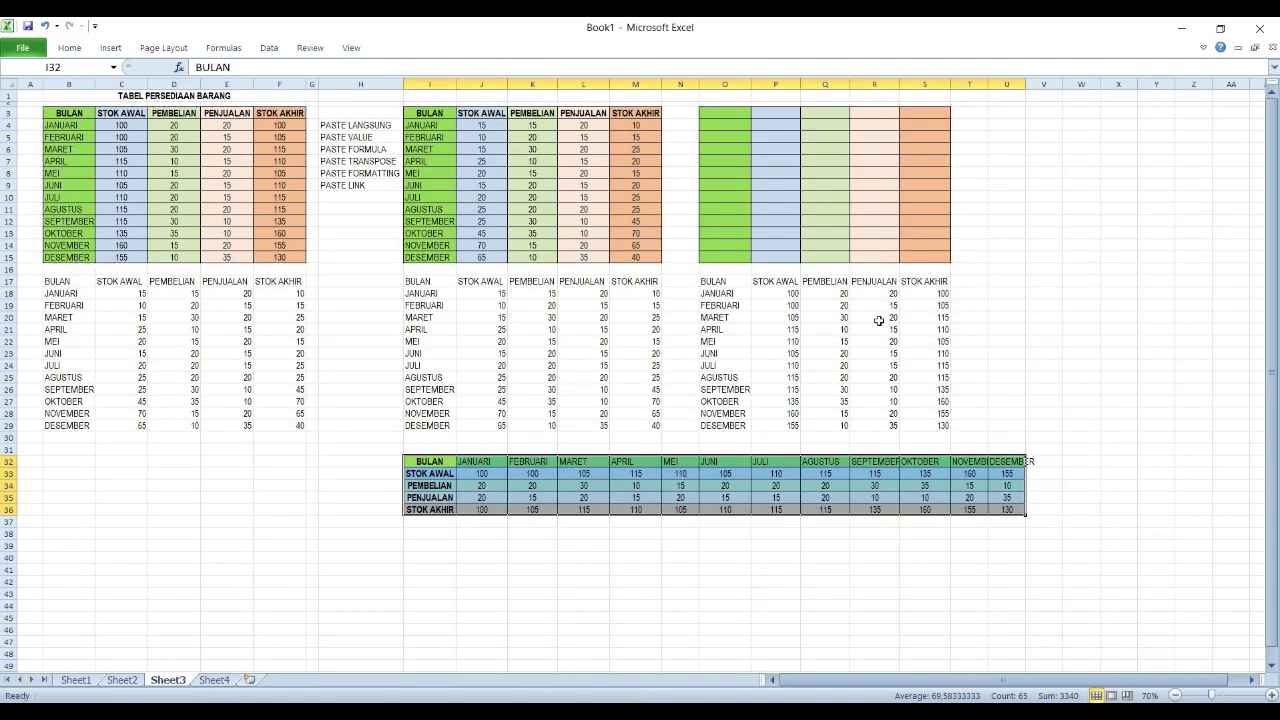
Step: Widen columns I to U equally so the transposed table's month names fit
left_click_drag(432, 84, 855, 124)
left_click_drag(662, 84, 666, 88)
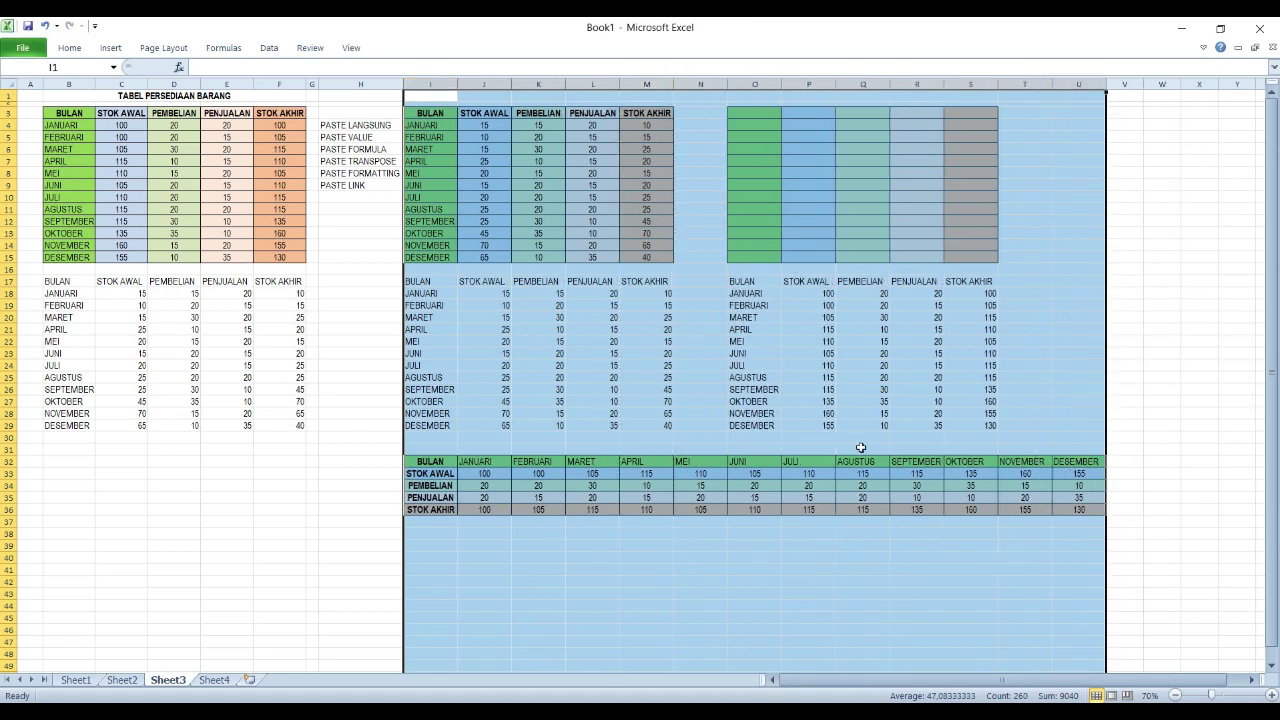
left_click(756, 484)
Step: Center and bold the month names in J32:U32 of the transposed table
left_click_drag(477, 462, 1080, 461)
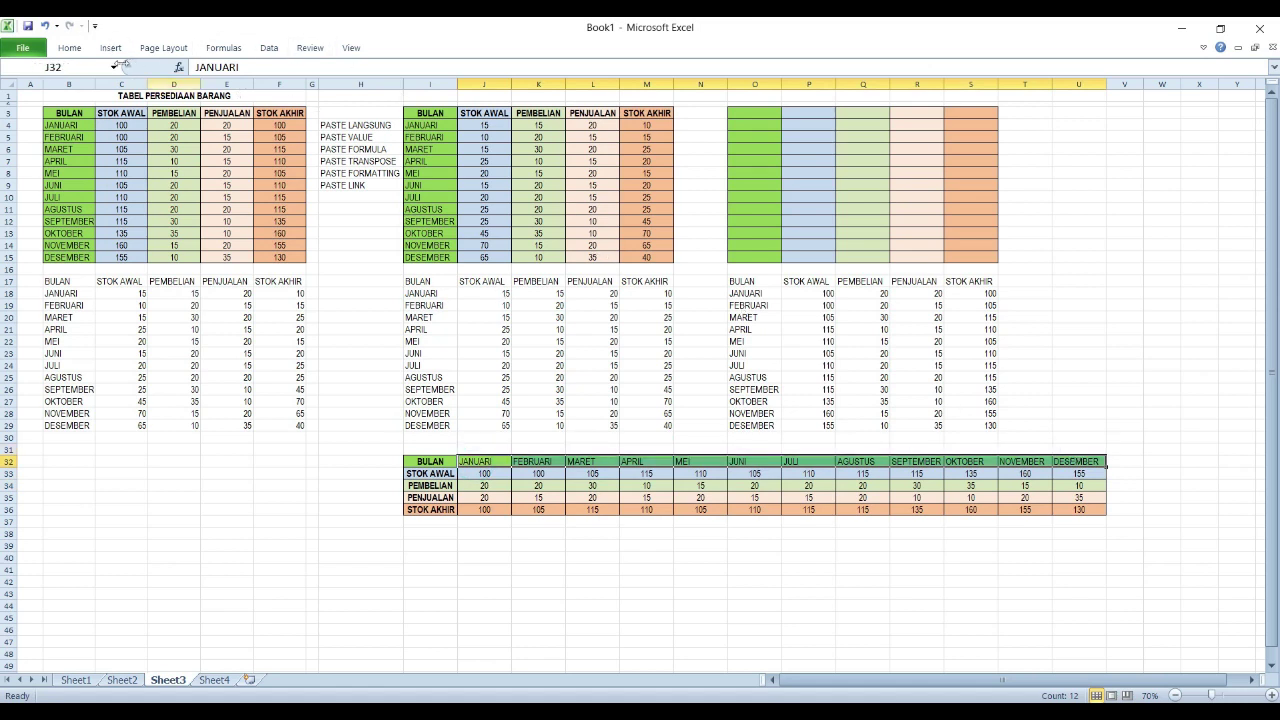
left_click(70, 49)
left_click(304, 98)
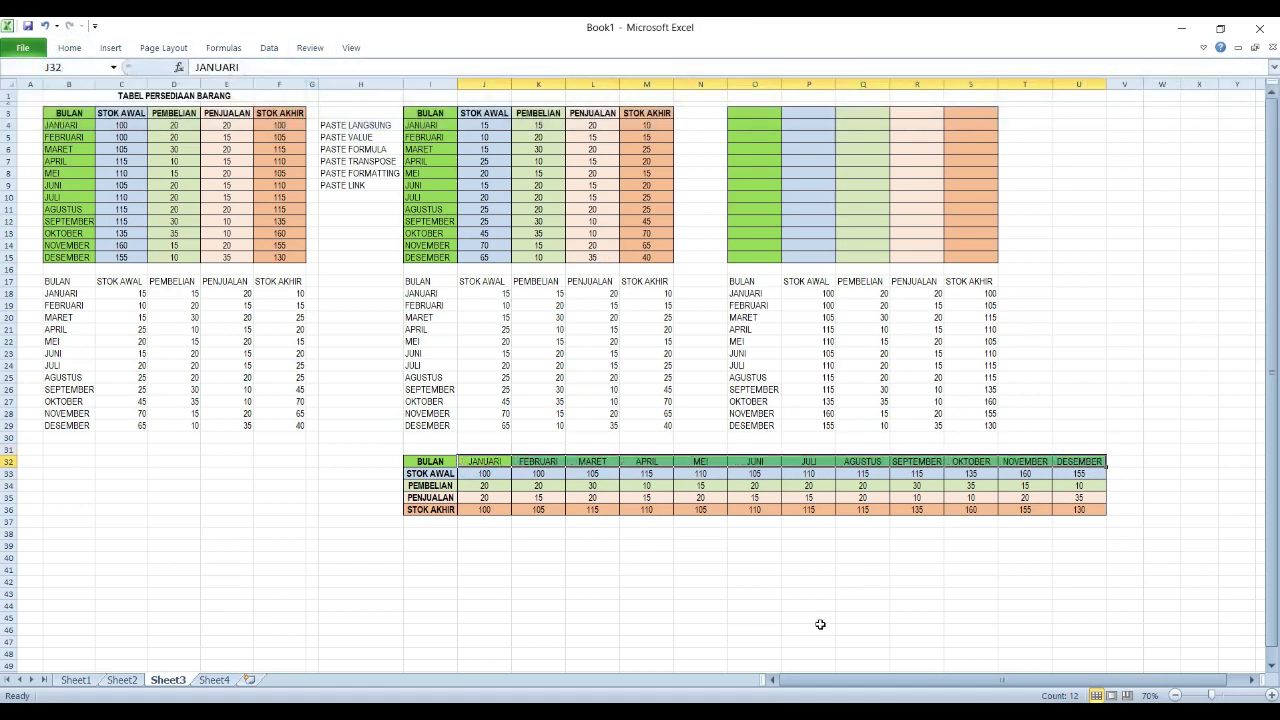
left_click(797, 601)
left_click_drag(484, 467, 1080, 461)
left_click(960, 587)
left_click(755, 545)
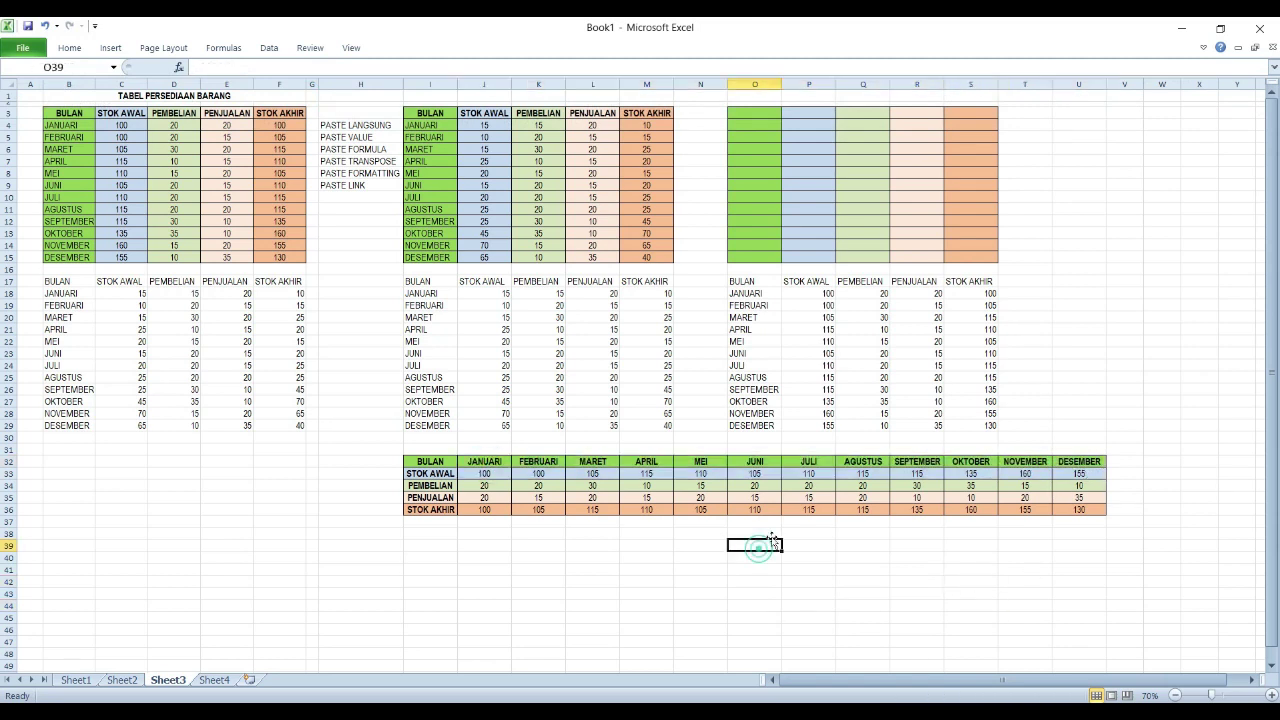
Step: Compare the layout of the source inventory table B3:F15 with the transposed table starting at I32
scroll(752, 530, "up", 1, "ctrl")
left_click(130, 197)
key("Left")
key("Left")
key("Left")
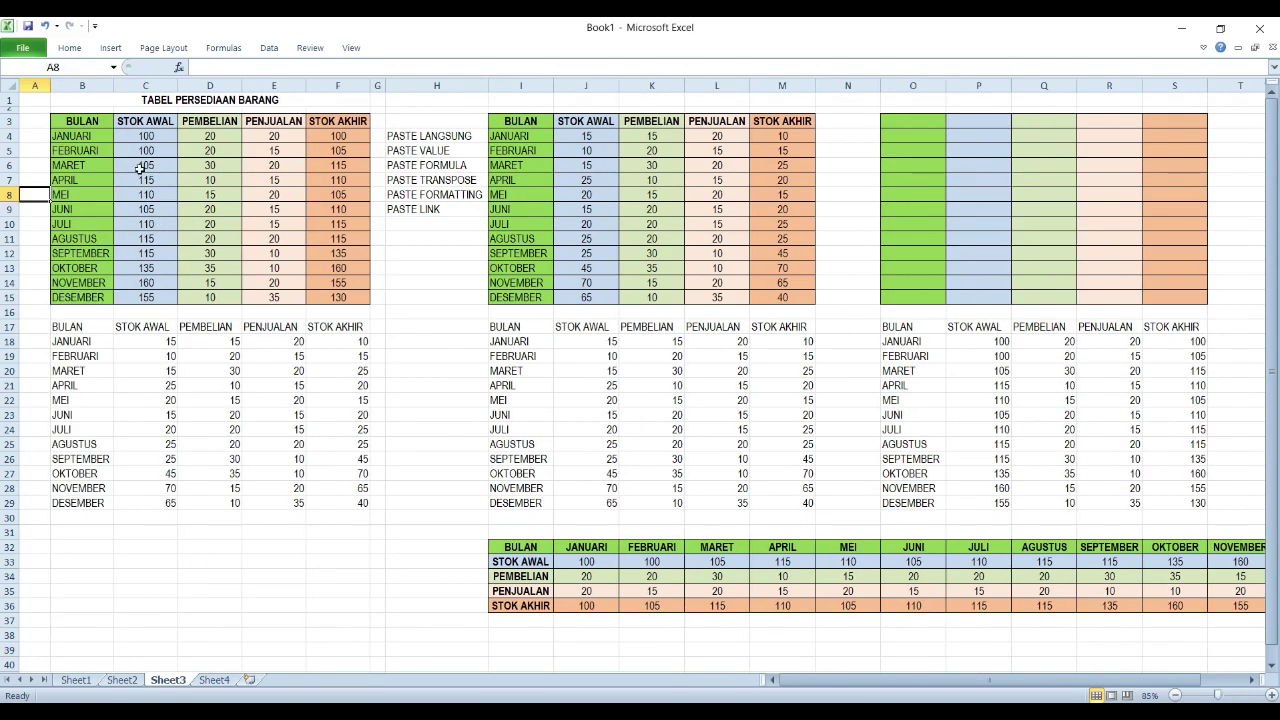
left_click_drag(95, 122, 90, 298)
key("Right")
key("Right")
key("Right")
key("Right")
key("Right")
key("Right")
key("Right")
scroll(603, 542, "down", 2)
scroll(603, 542, "up", 2)
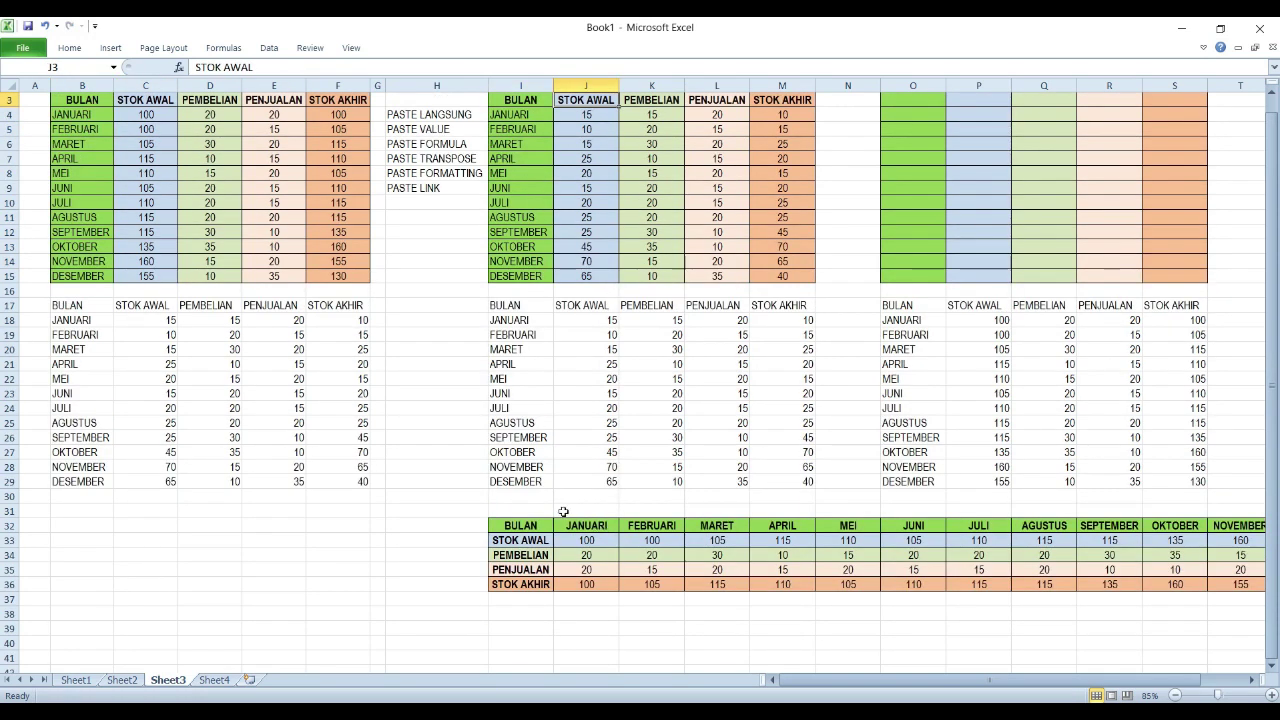
left_click(531, 525)
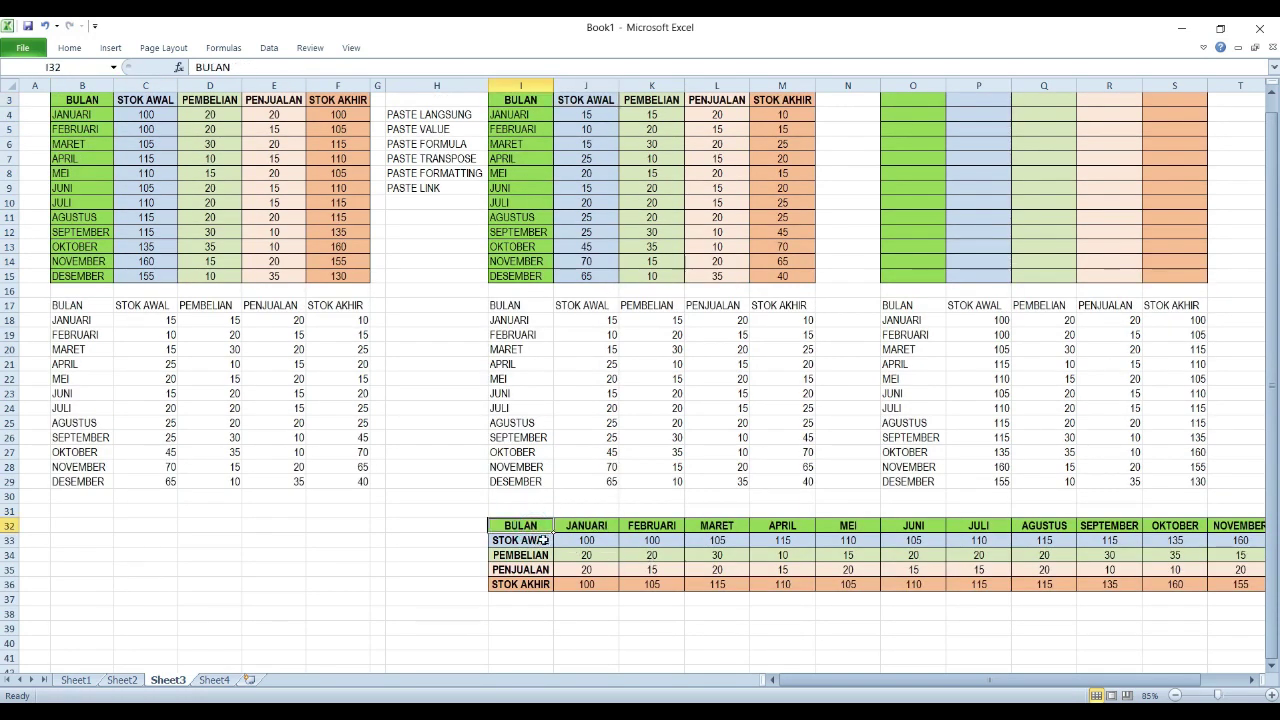
scroll(542, 538, "down", 1)
Step: Inspect the transposed table's formulas in J36 and K33, viewing the cell references used by the January STOK AKHIR
left_click(488, 510)
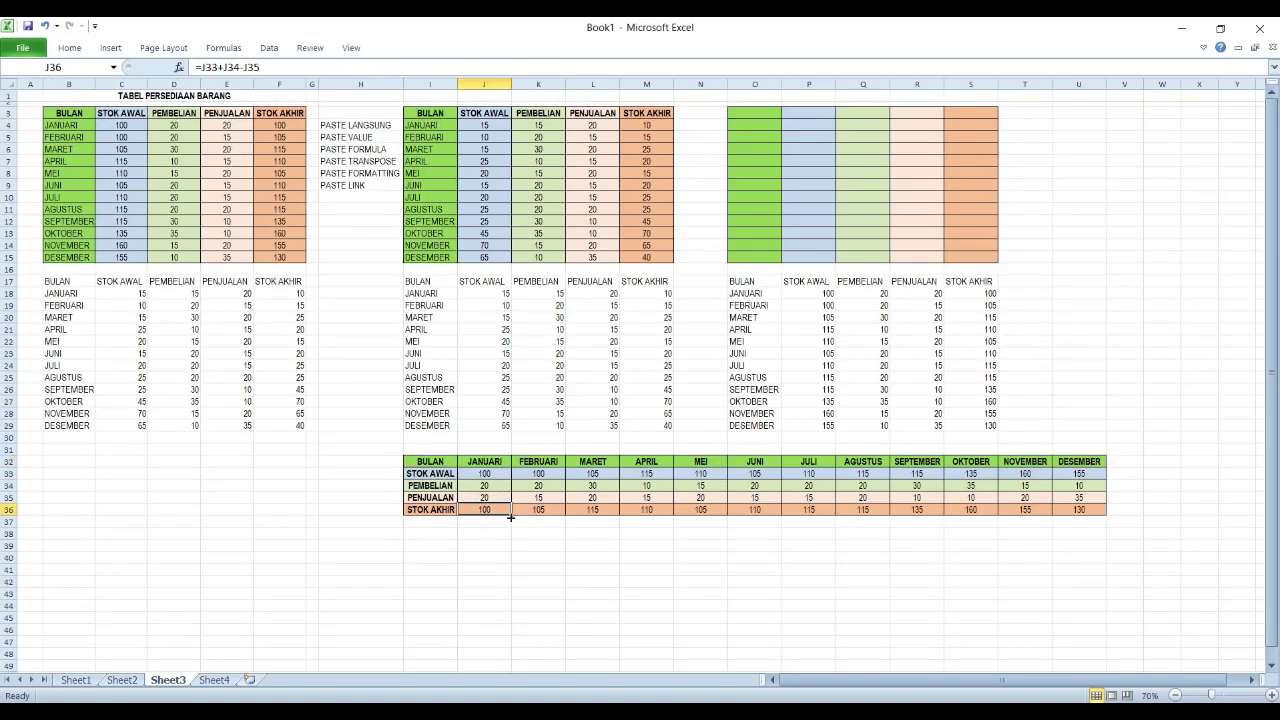
left_click(537, 474)
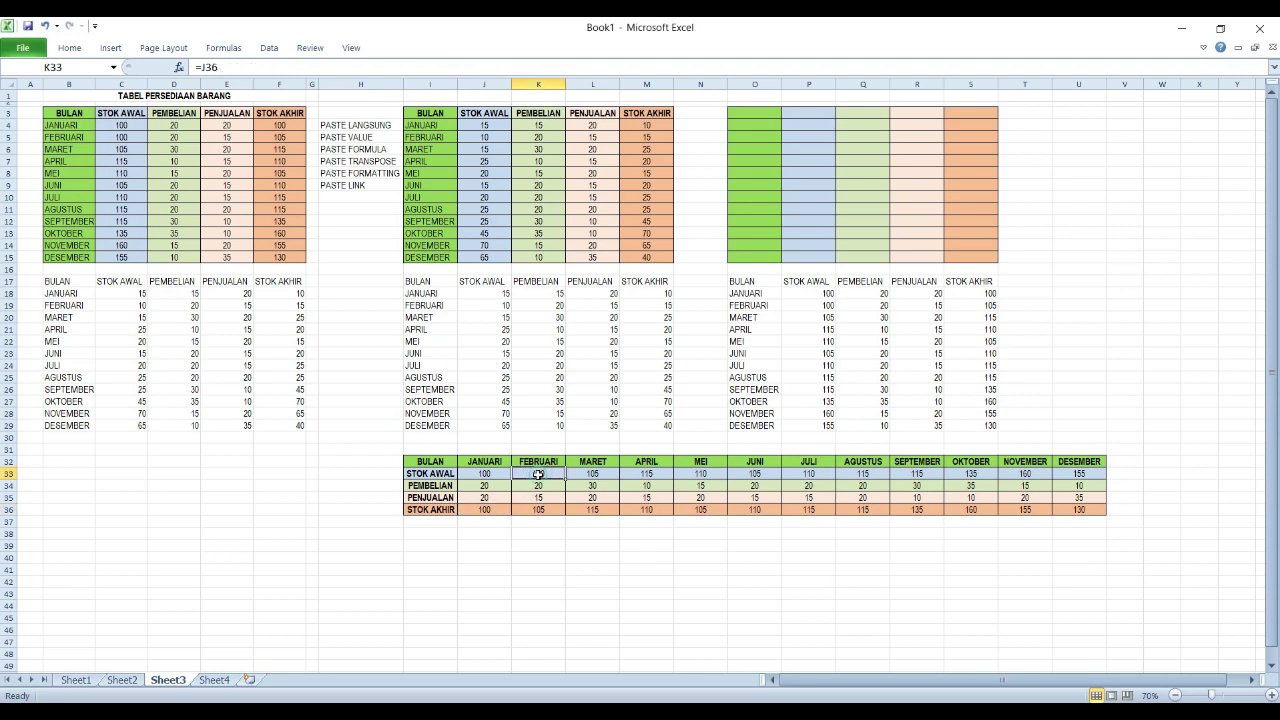
left_click(481, 514)
scroll(752, 563, "up", 4, "ctrl")
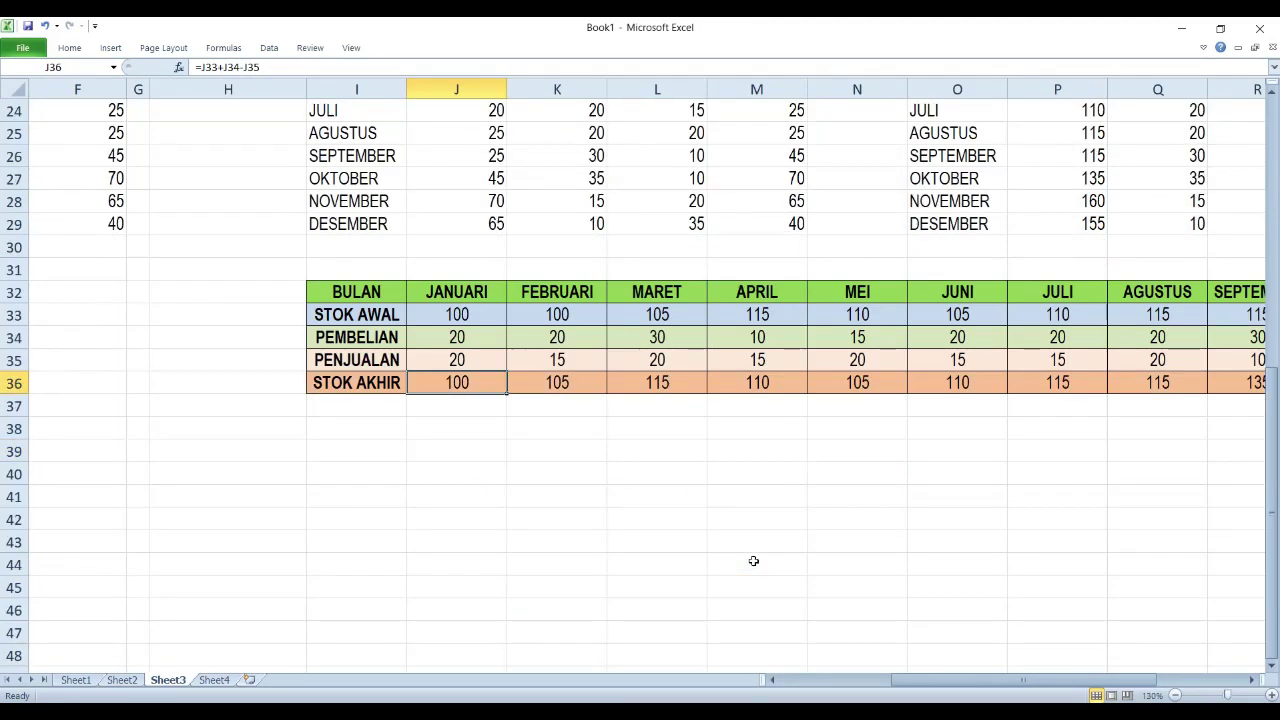
key("F2")
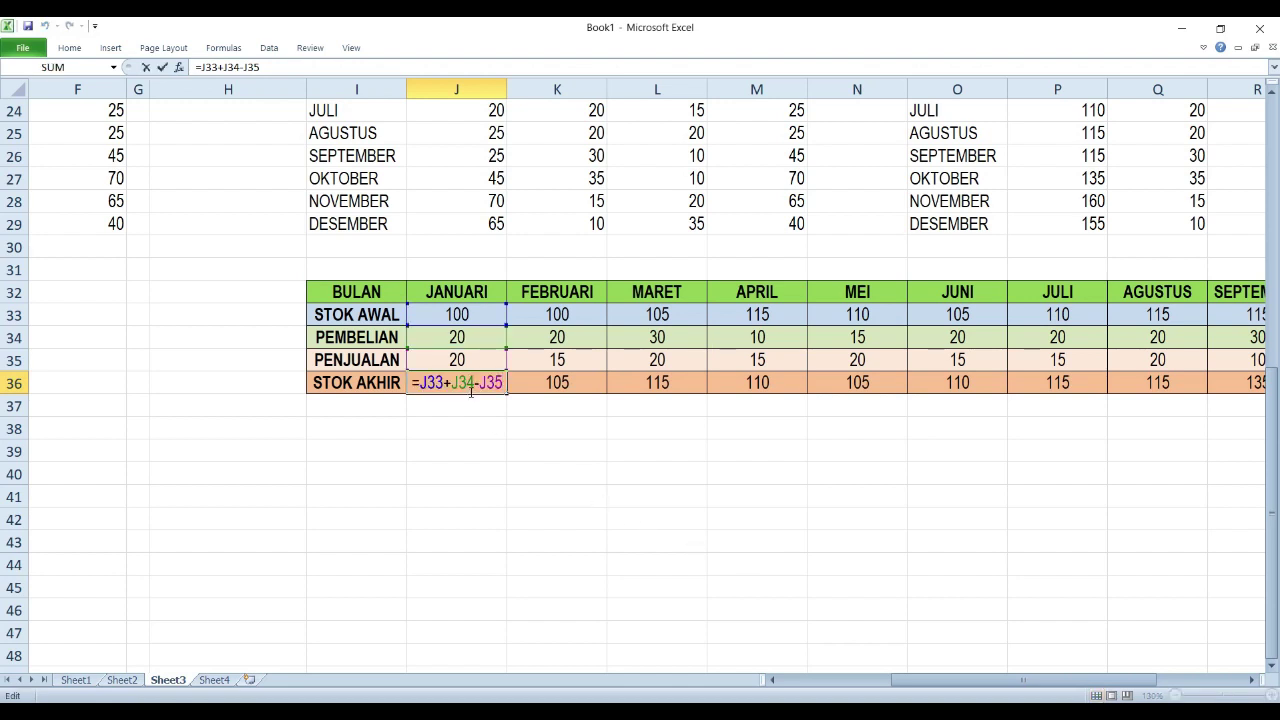
key("Escape")
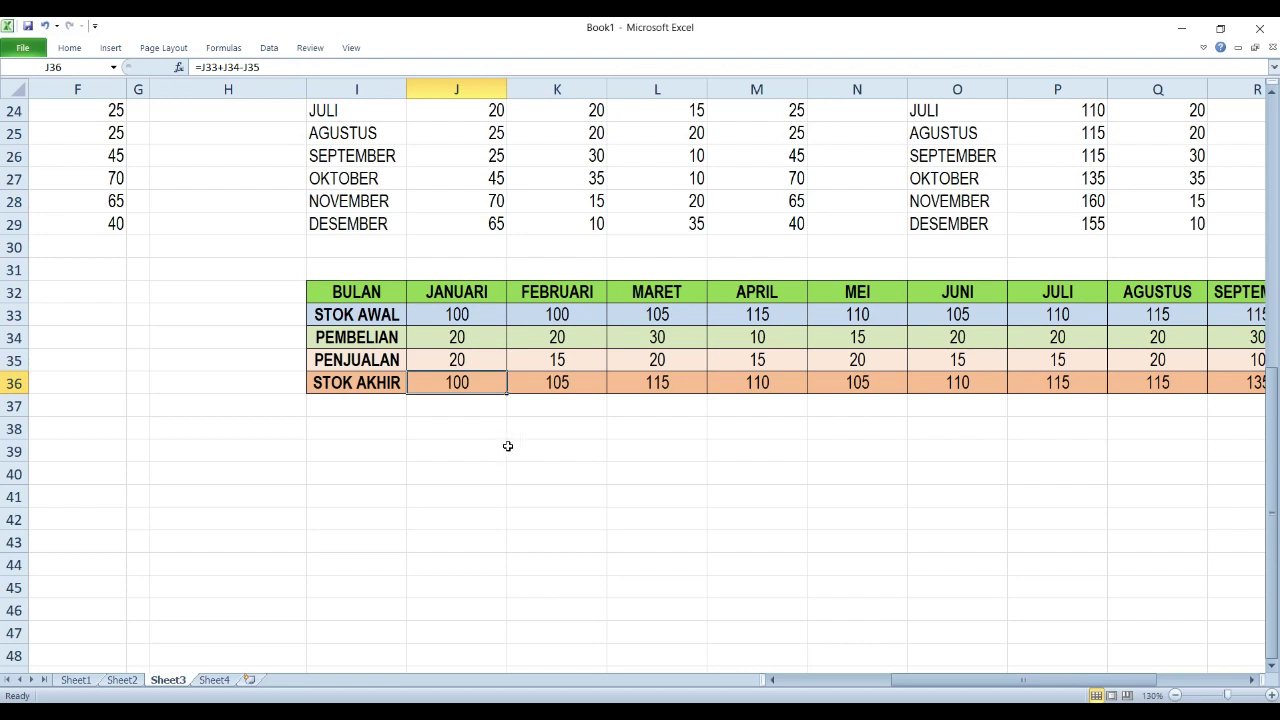
scroll(522, 443, "up", 1, "ctrl")
scroll(522, 443, "down", 5, "ctrl")
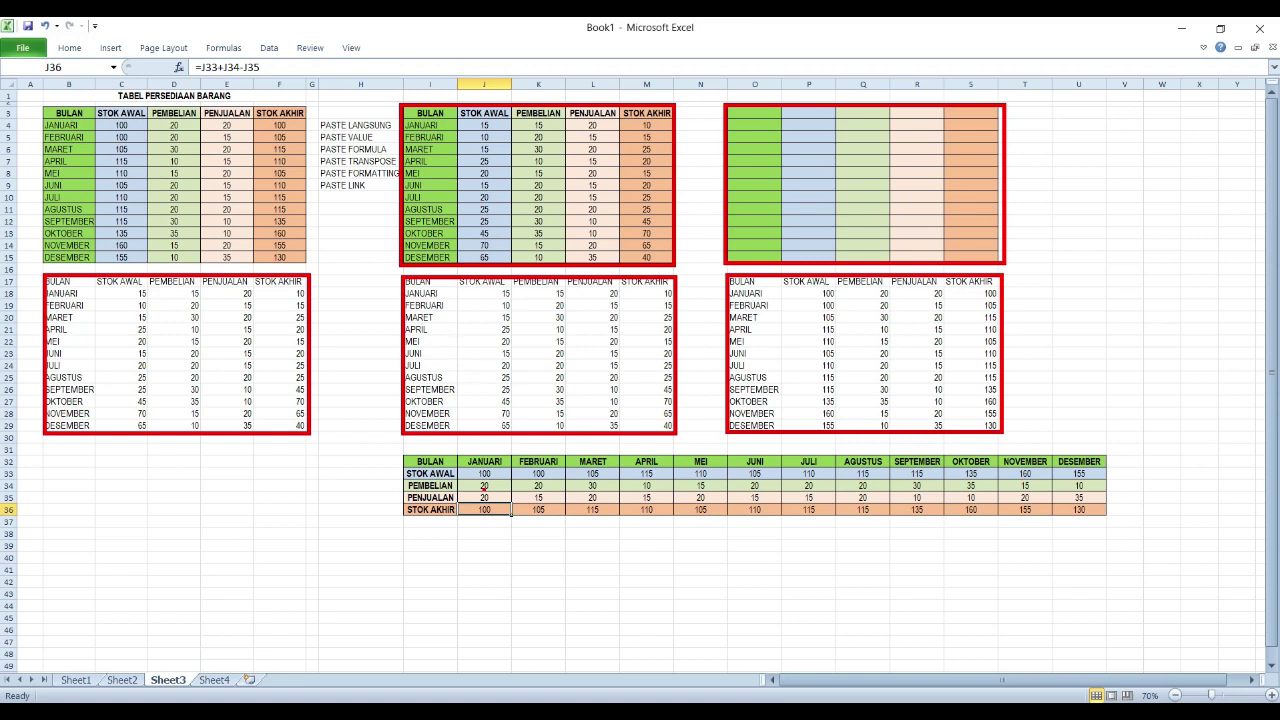
mouse_move(401, 452)
left_mouse_down()
mouse_move(412, 470)
mouse_move(760, 545)
mouse_move(1090, 535)
mouse_move(1116, 520)
left_mouse_up()
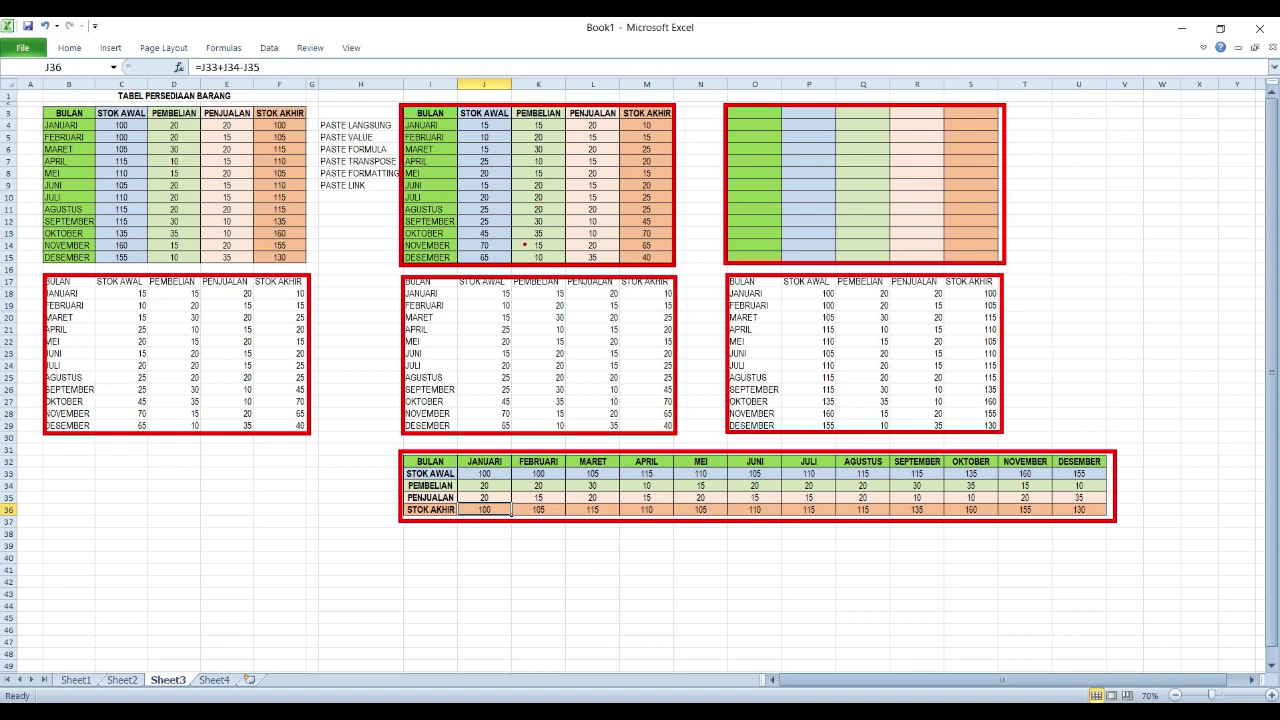
key("Escape")
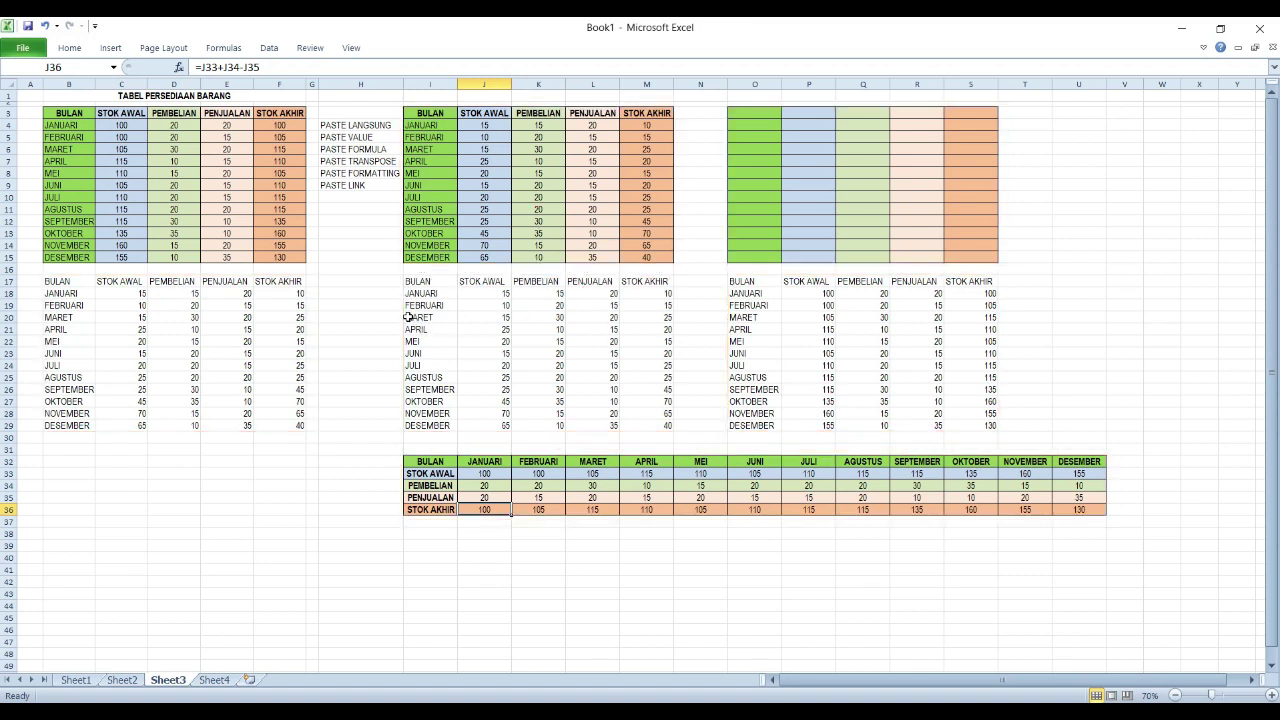
left_click(371, 330)
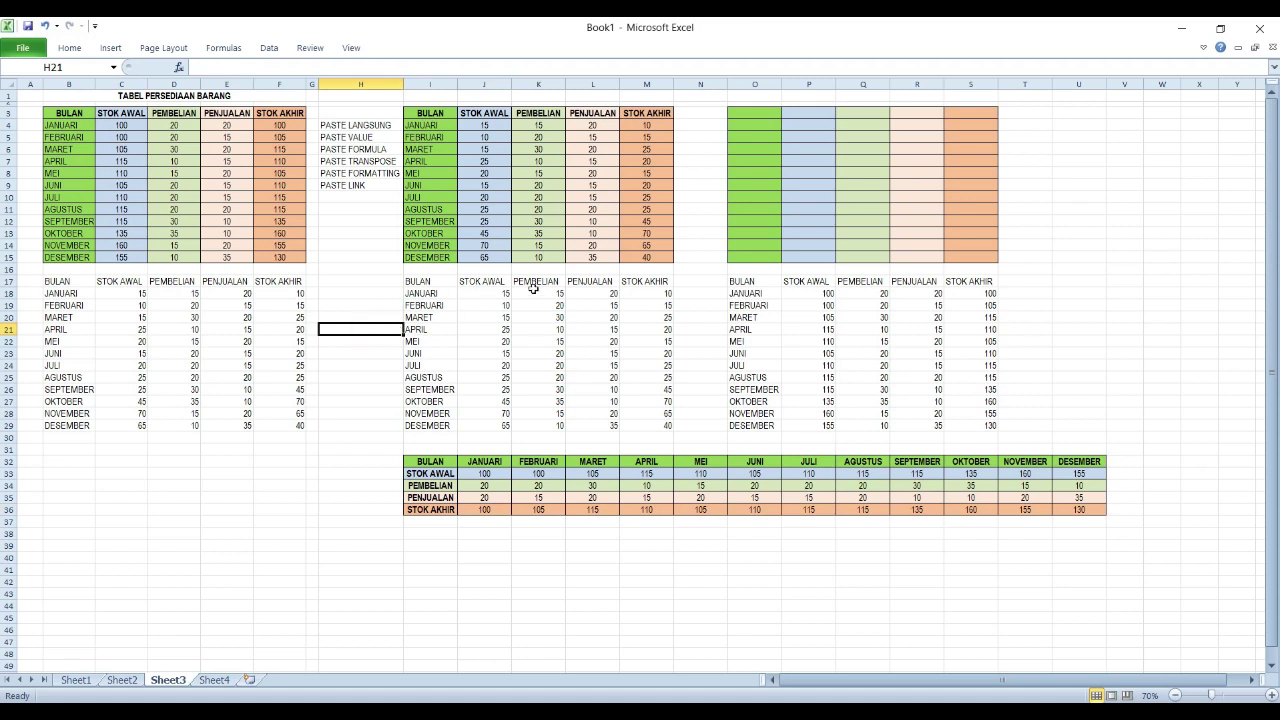
scroll(849, 358, "down", 1)
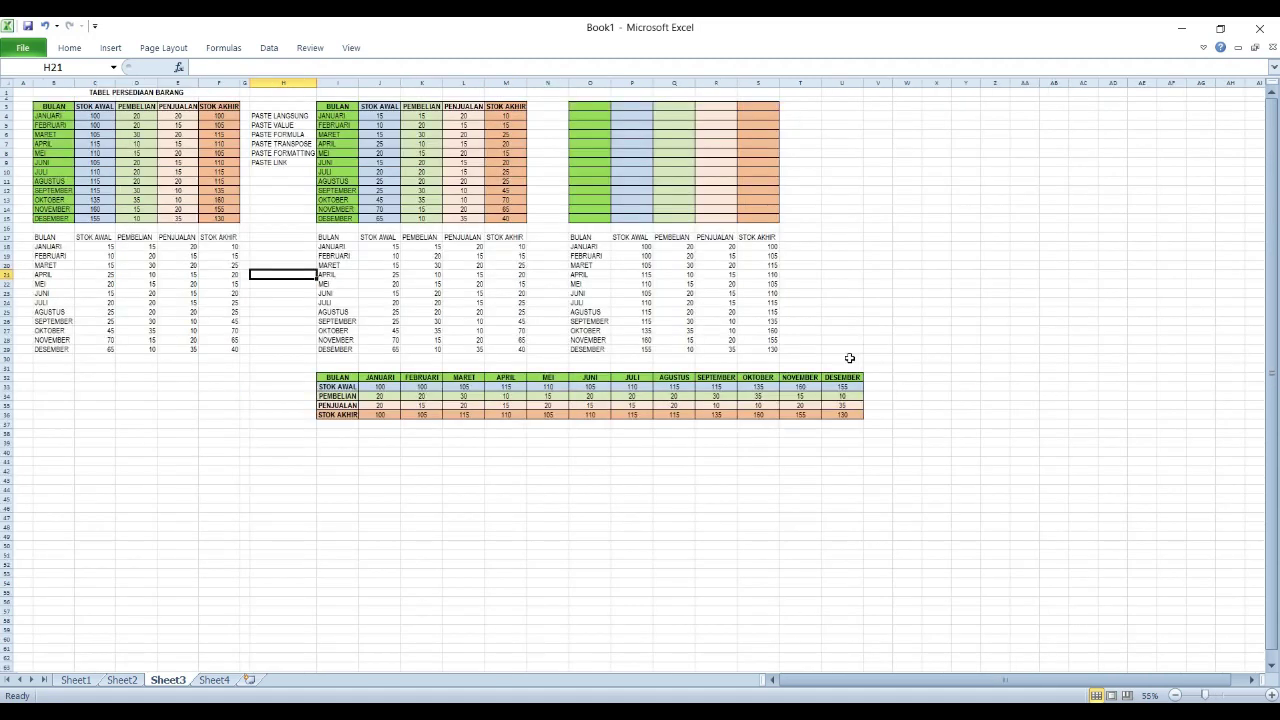
scroll(849, 358, "up", 1)
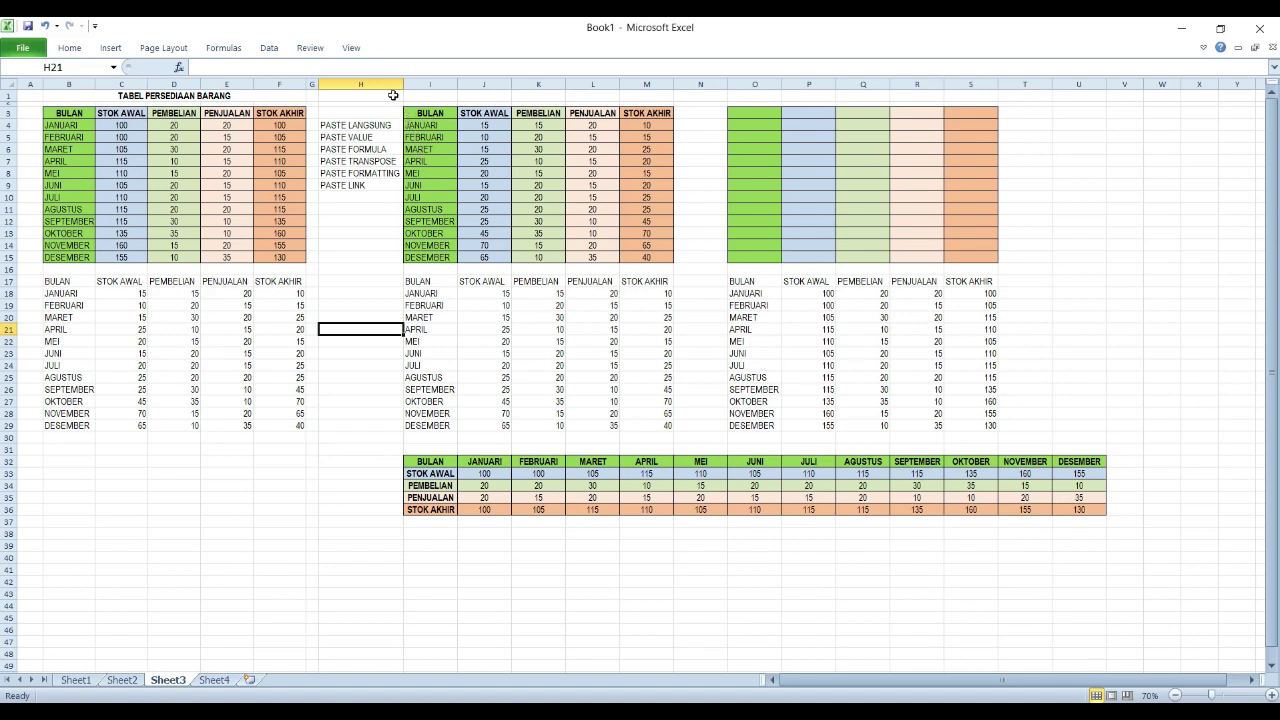
Step: Hide columns I to V, which hold the earlier paste results
left_click_drag(421, 74, 1074, 95)
right_click(1075, 86)
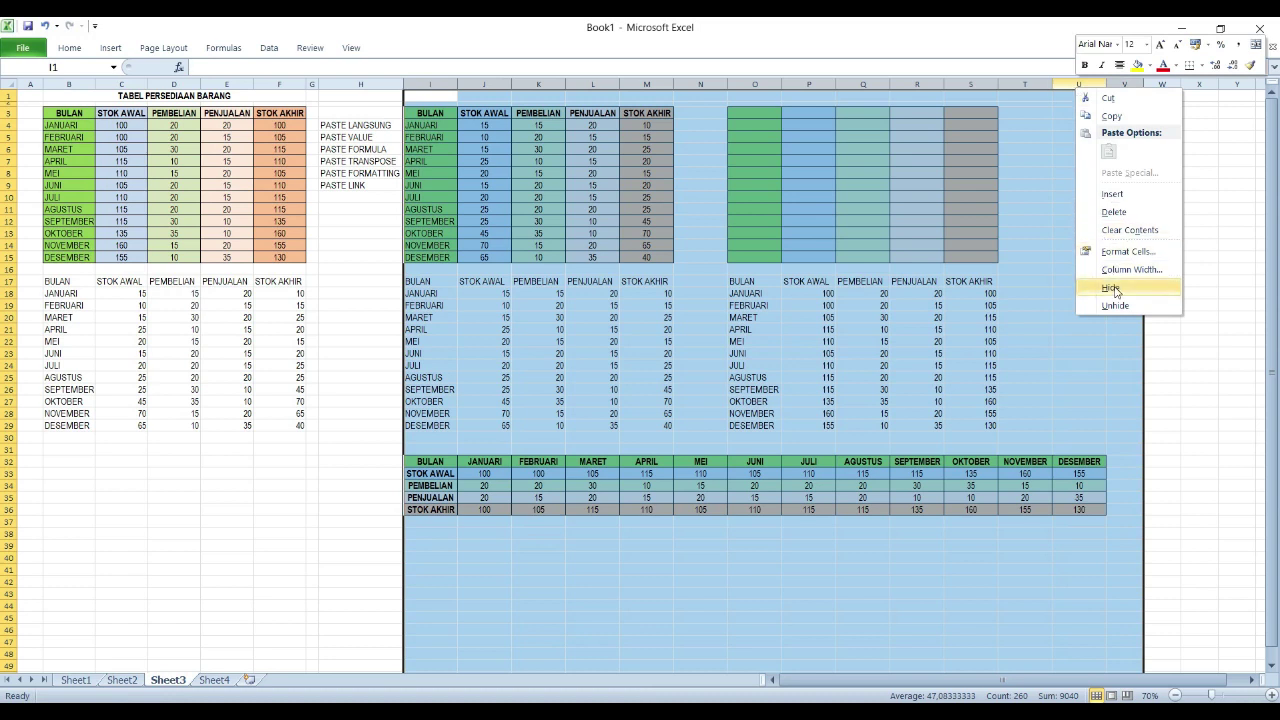
left_click(1100, 289)
left_click(619, 300)
scroll(194, 183, "up", 1)
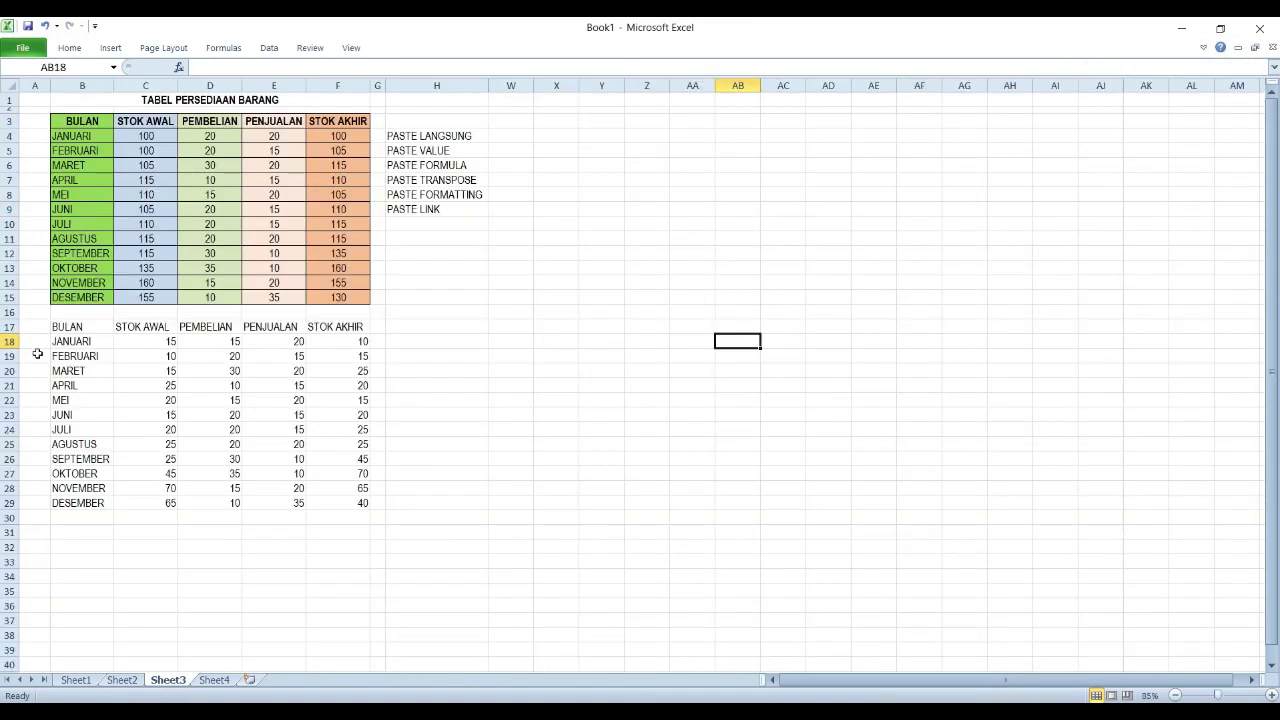
Step: Hide rows 17 to 29 below the source inventory table
left_click_drag(9, 331, 9, 368)
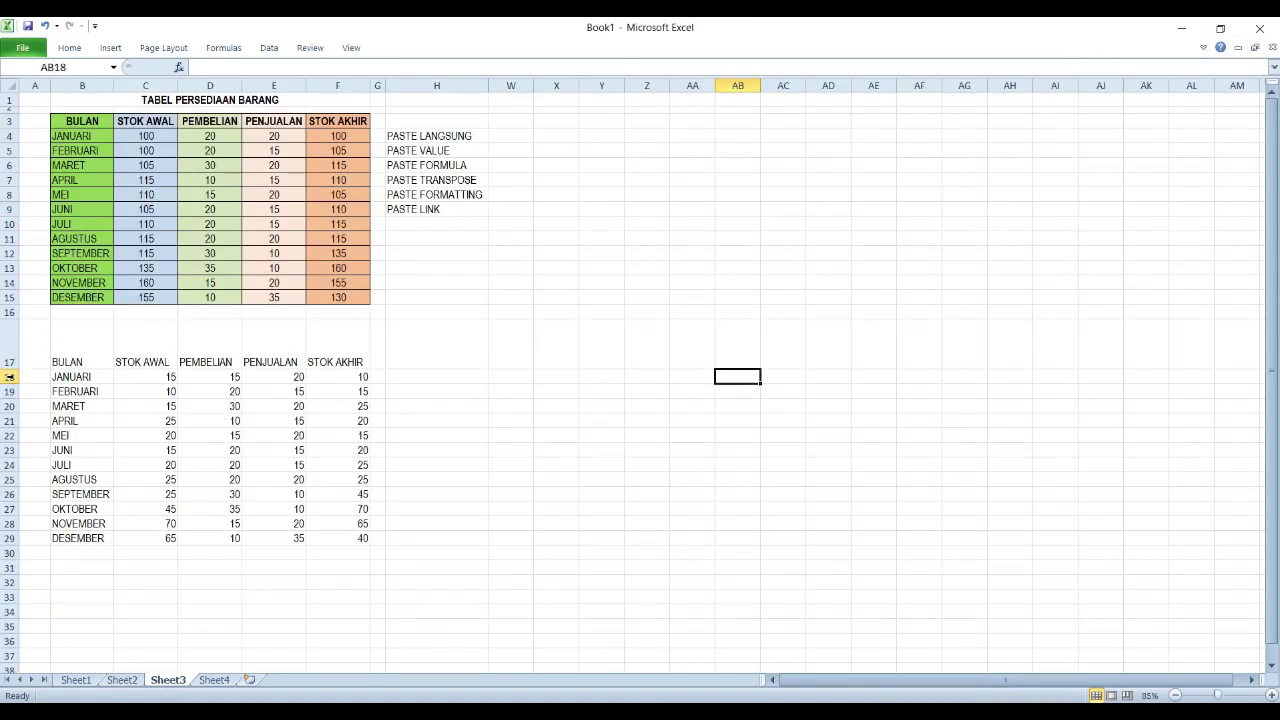
key("ctrl+z")
left_click_drag(10, 327, 10, 504)
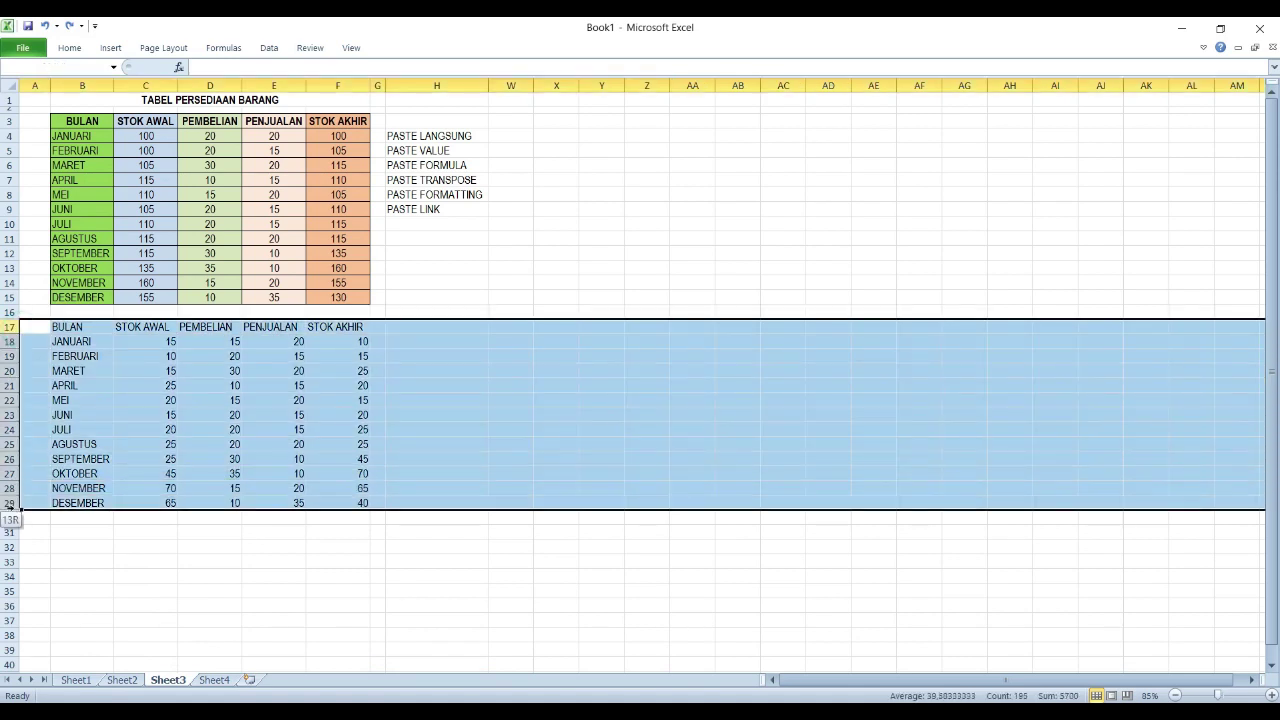
right_click(110, 460)
left_click(143, 660)
left_click(245, 530)
Step: Copy the titled inventory table B1:F15, paste it directly at X1, and end copy mode
left_click_drag(91, 121, 172, 162)
left_click_drag(100, 99, 185, 292)
key("ctrl+c")
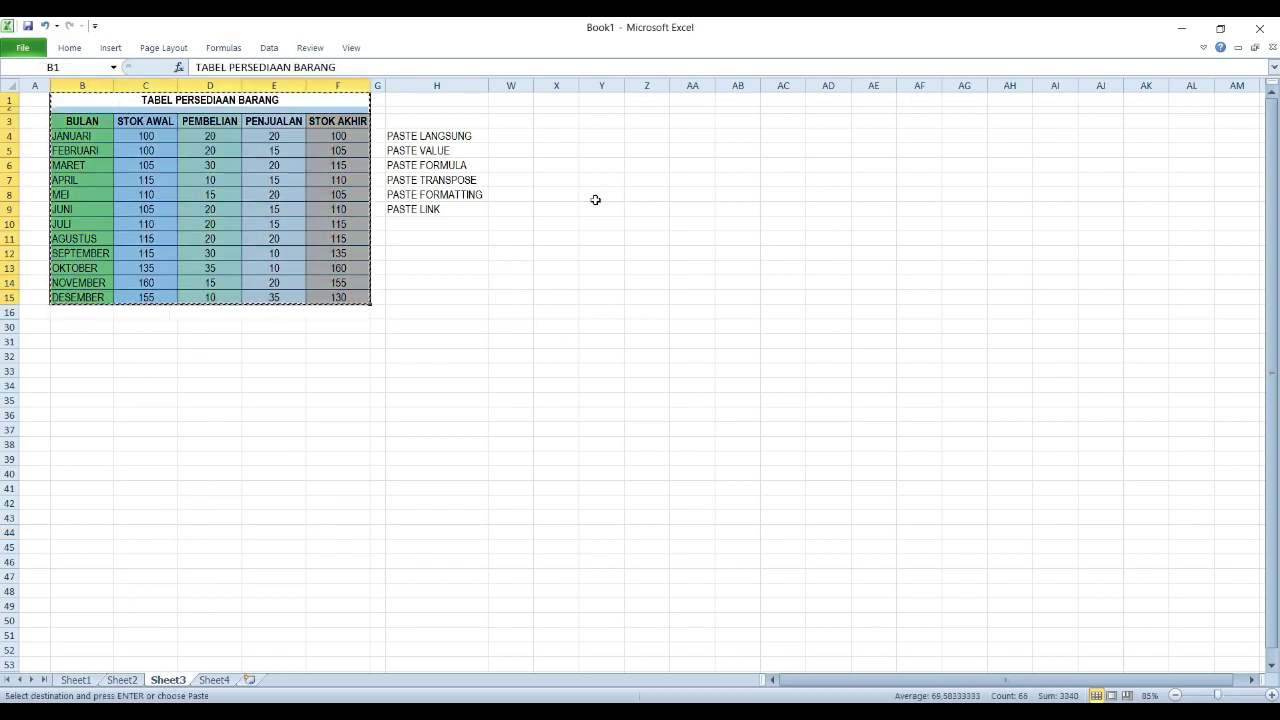
right_click(566, 101)
left_click(601, 167)
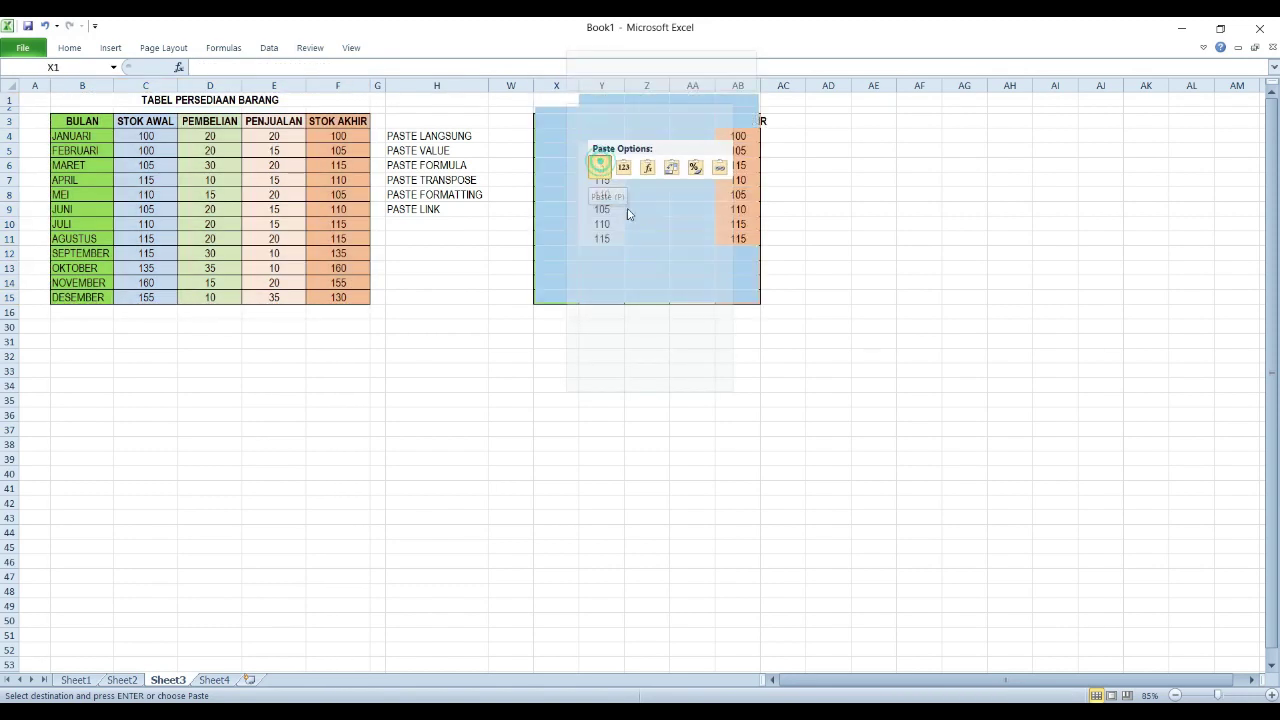
left_click(692, 253)
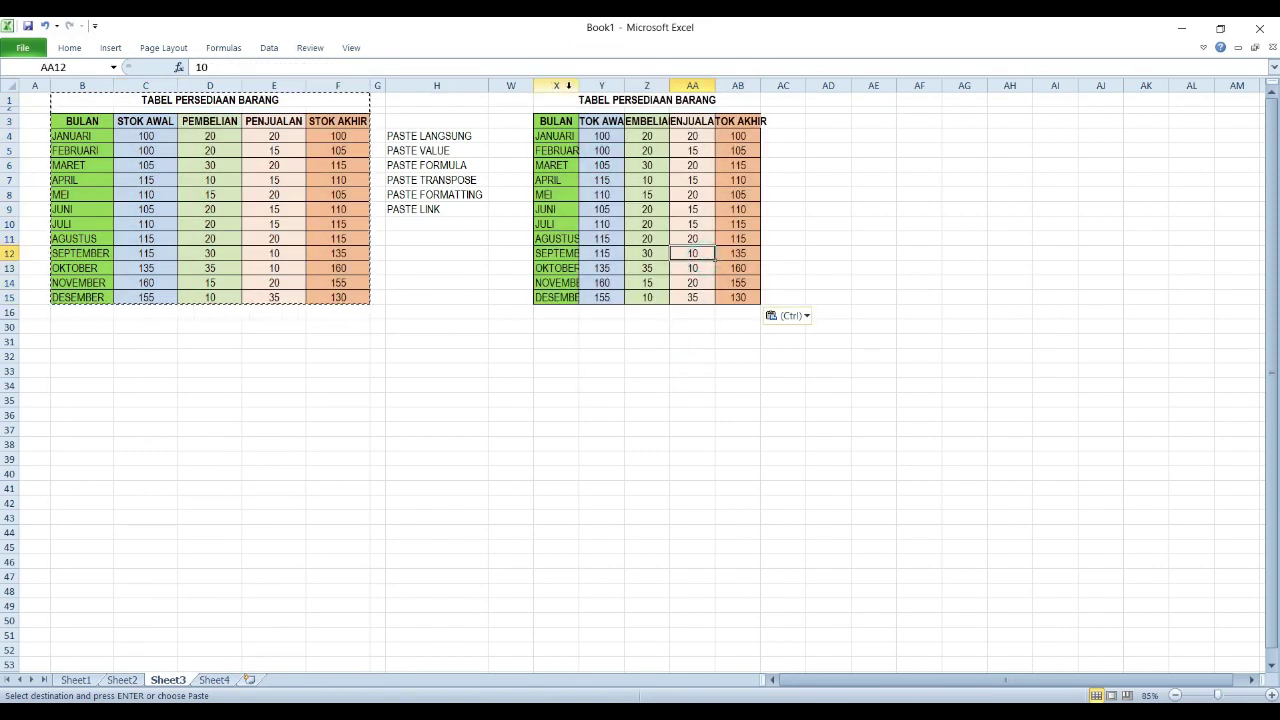
key("Escape")
Step: Autofit columns X to AB to the pasted table's contents
left_click_drag(566, 85, 738, 85)
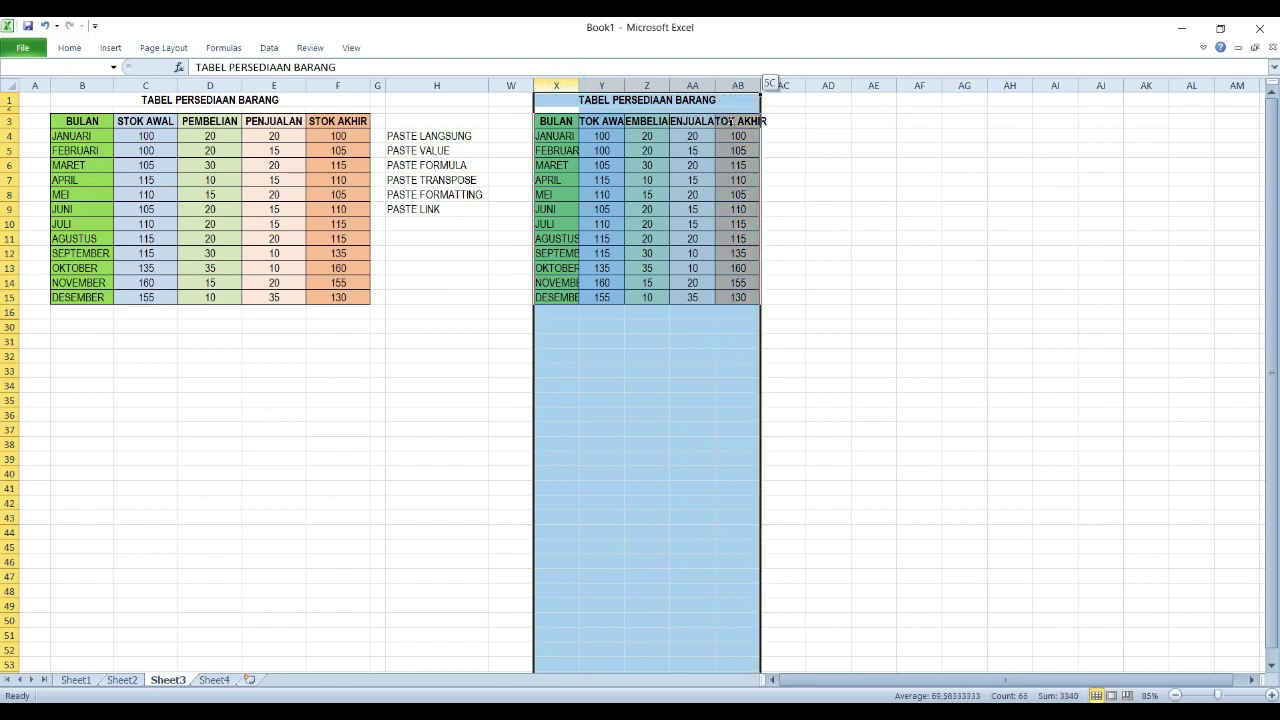
double_click(580, 85)
left_click(746, 268)
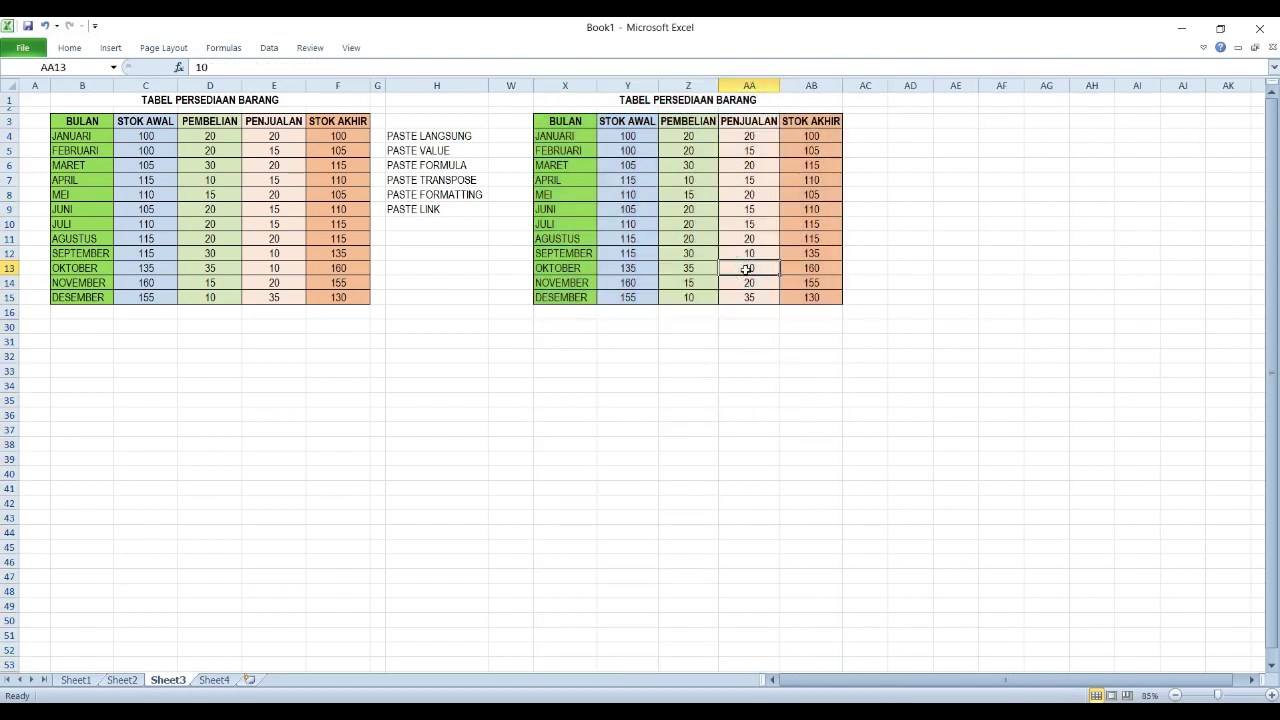
Step: Undo the column autofit and the table paste at X1
key("ctrl+z")
key("ctrl+z")
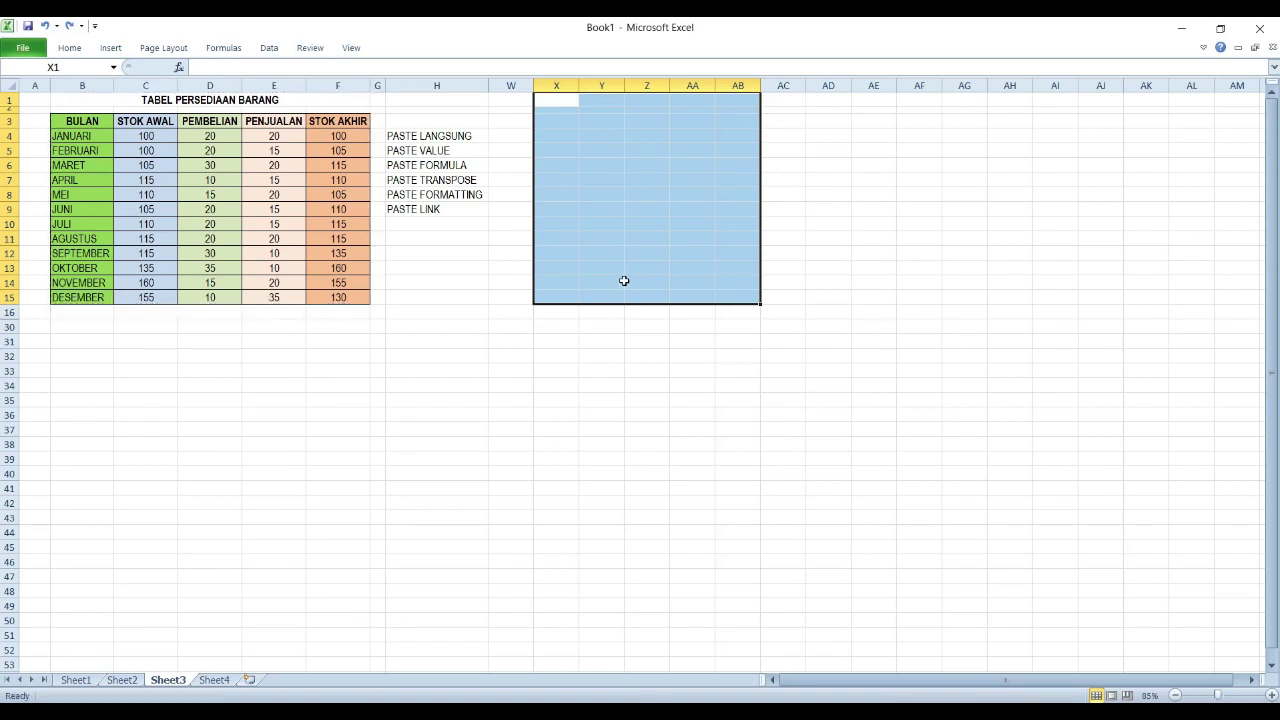
left_click(626, 269)
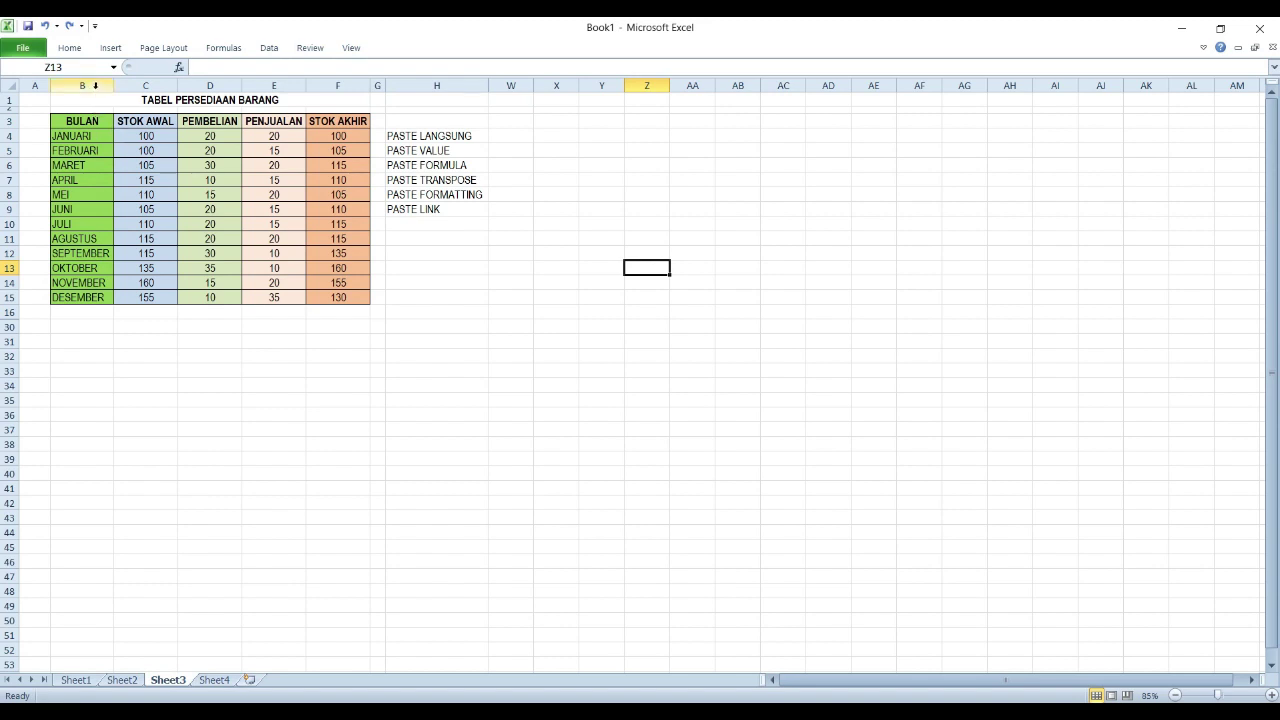
Step: Copy entire columns B to F, paste them directly at column X to keep their widths, and end copy mode
left_click_drag(96, 83, 338, 84)
left_click(210, 165)
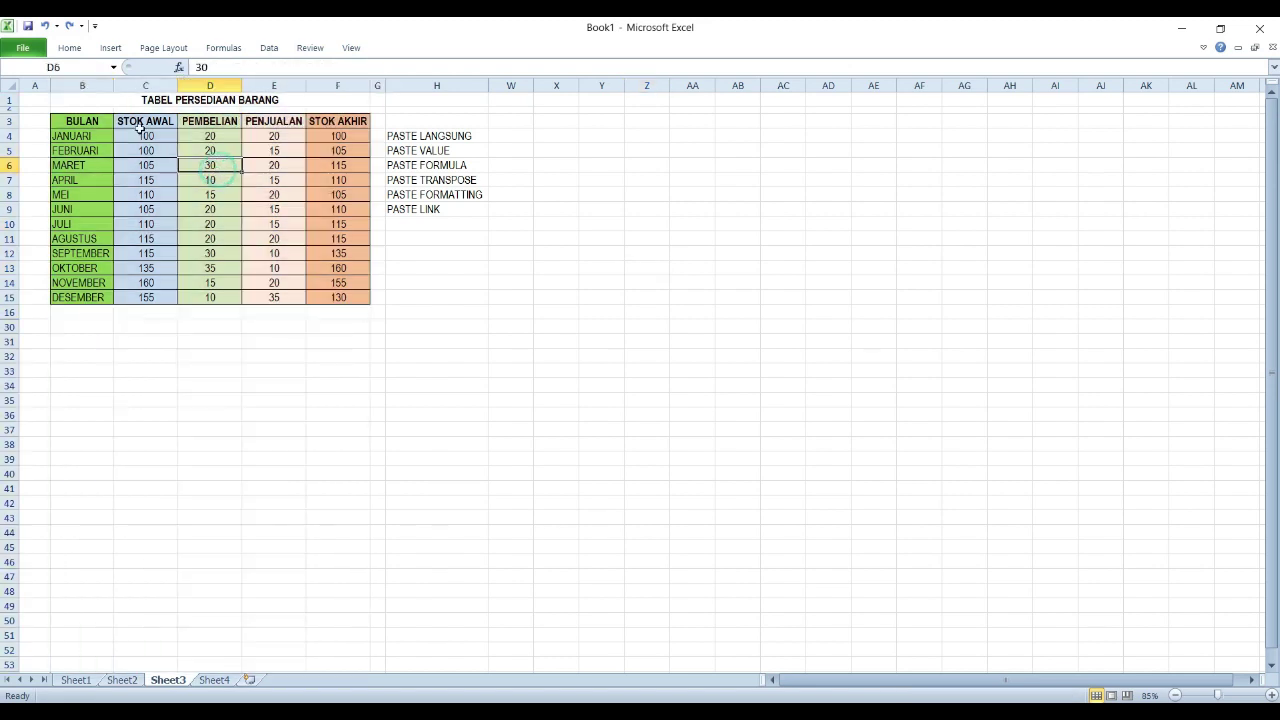
left_click_drag(100, 84, 340, 84)
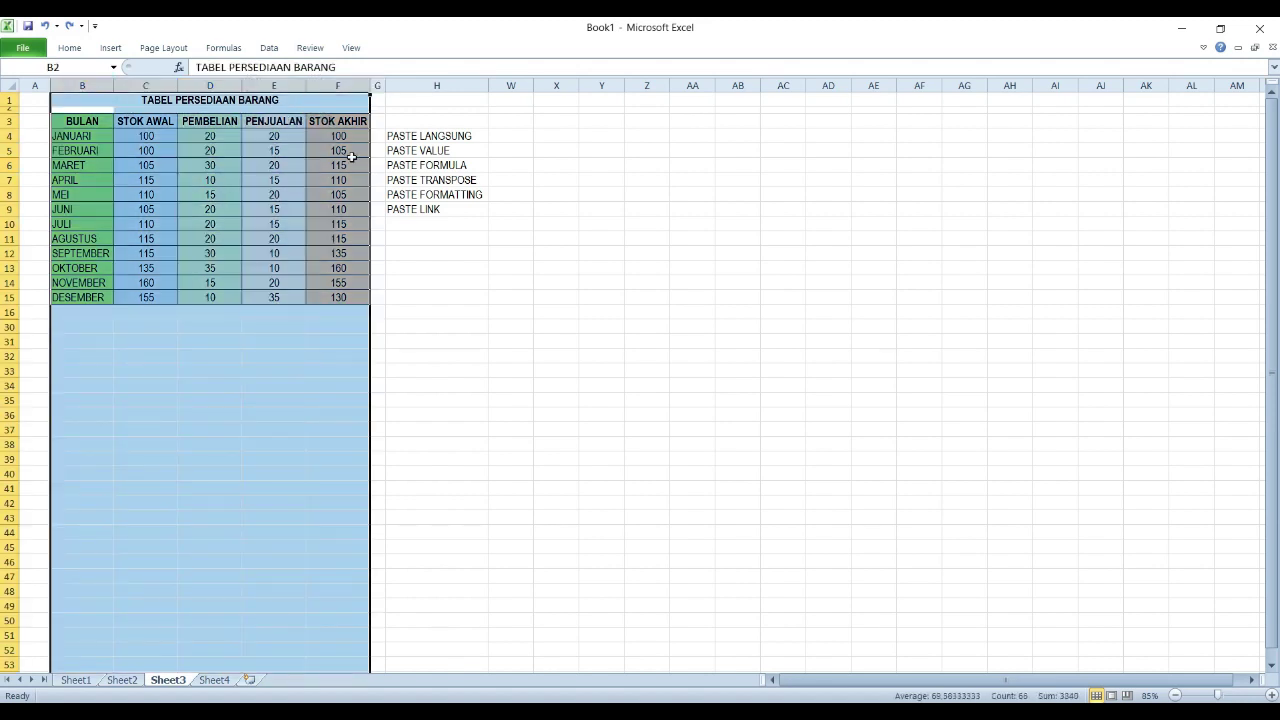
key("ctrl+c")
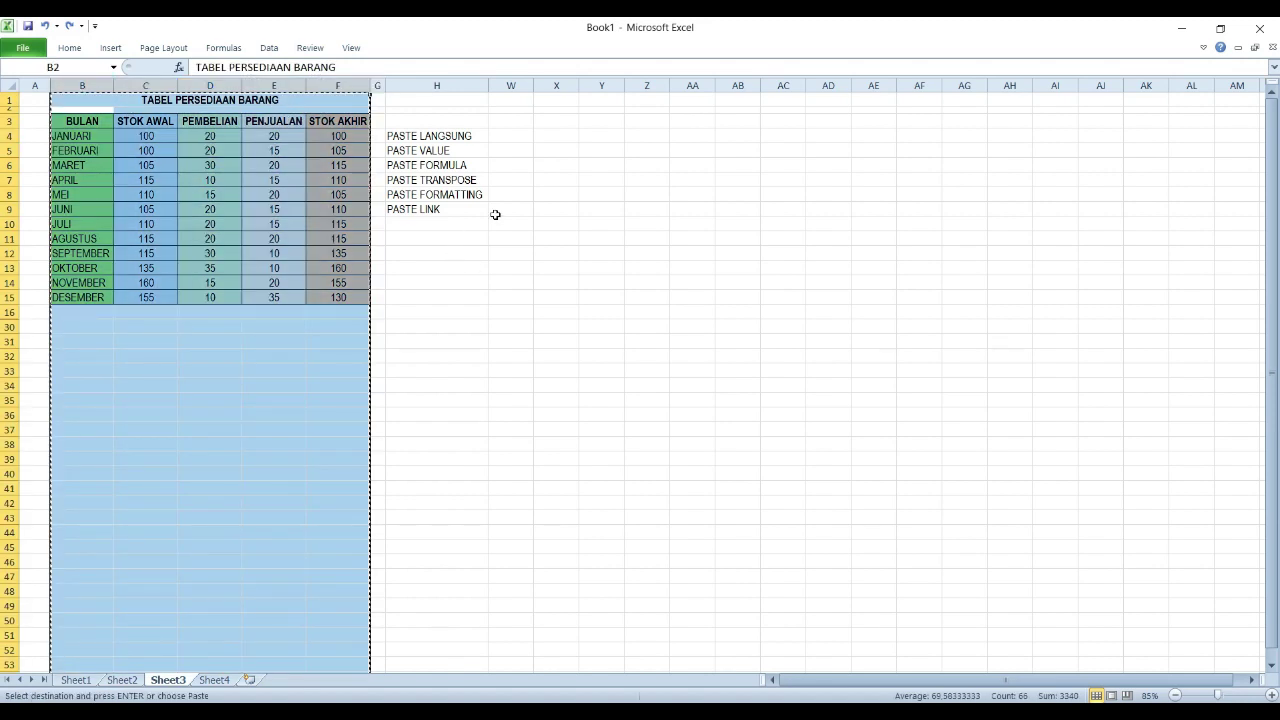
right_click(557, 85)
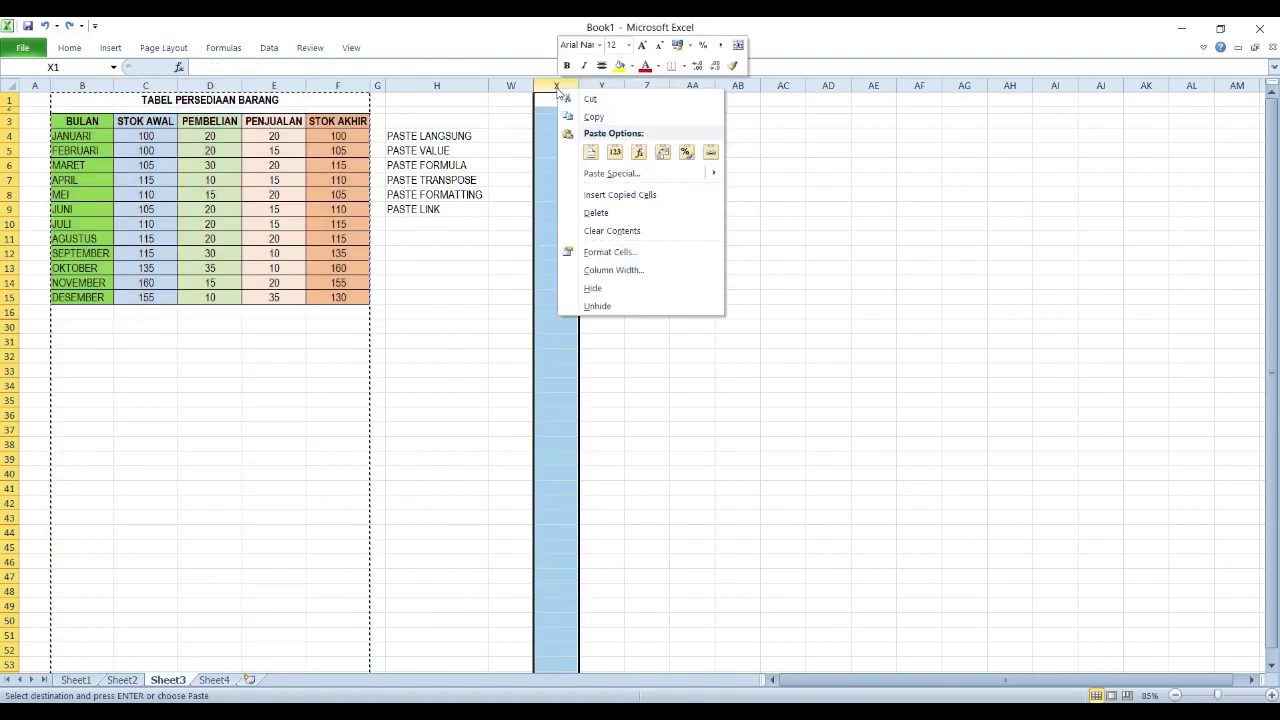
left_click(590, 151)
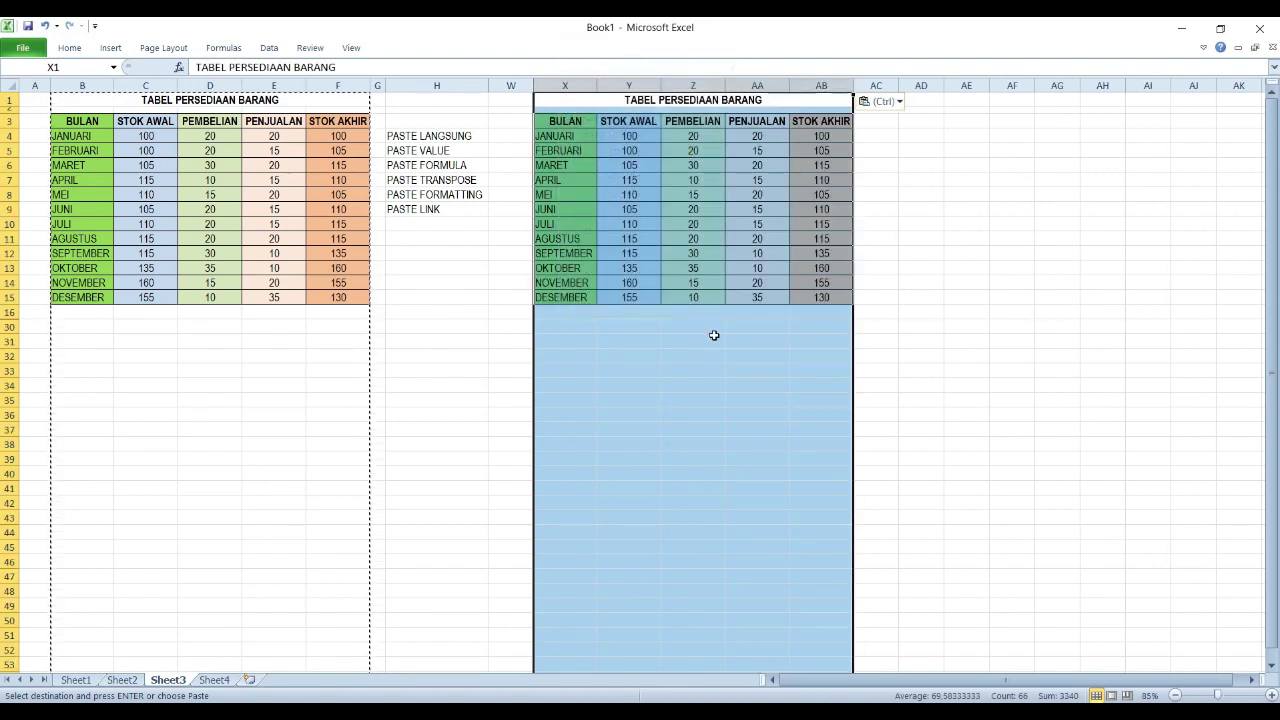
left_click(709, 338)
key("Escape")
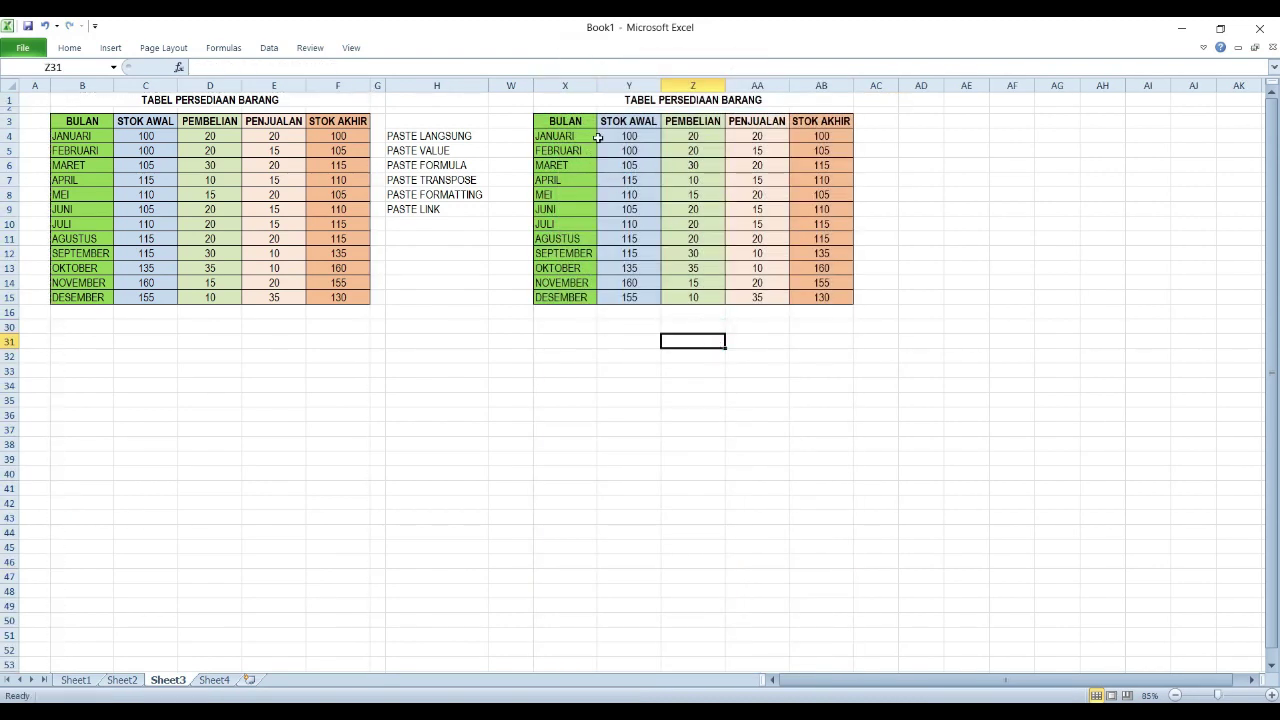